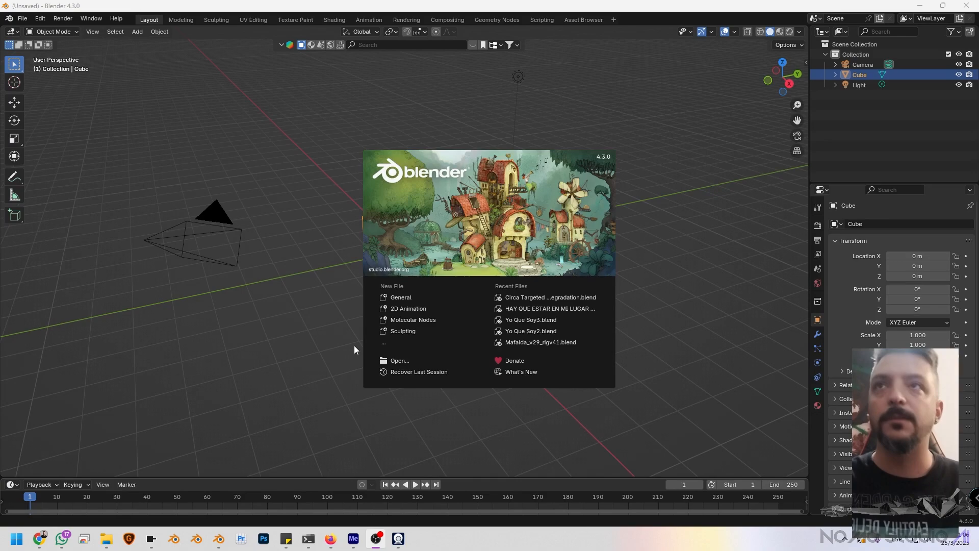
# Start a new General file and look over its default scene from different angles.
pyautogui.click(400, 299)
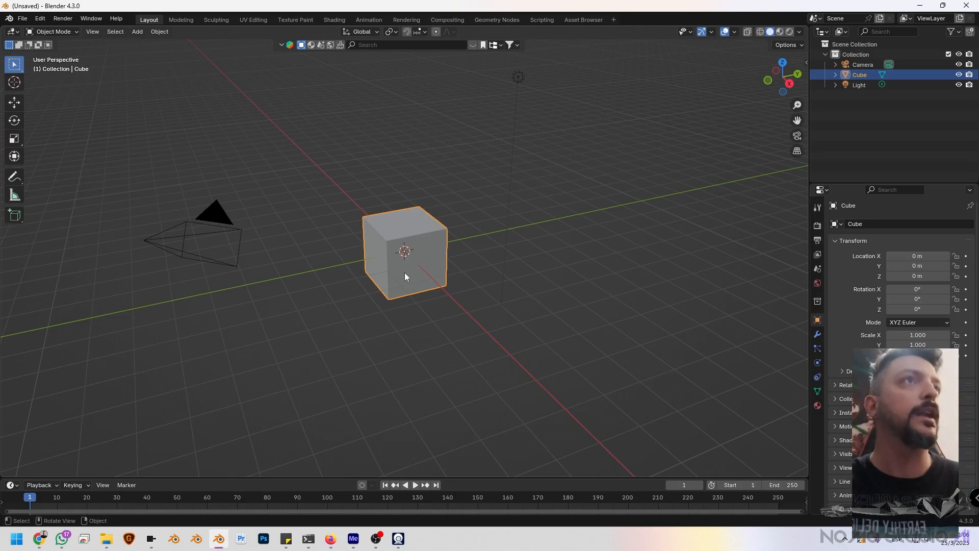
pyautogui.moveTo(405, 273); pyautogui.dragTo(365, 265, button='middle')
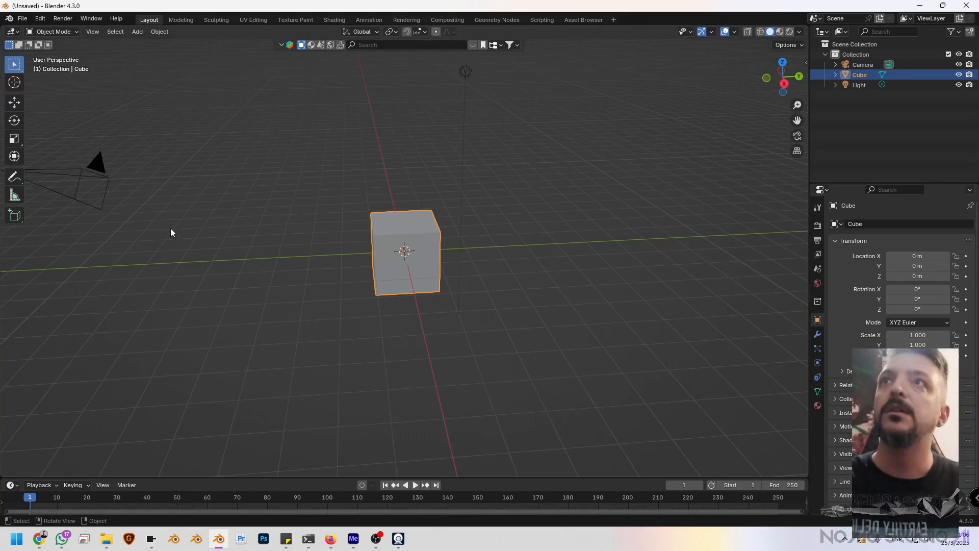
pyautogui.moveTo(247, 208); pyautogui.dragTo(350, 218, button='middle')
pyautogui.click(354, 195)
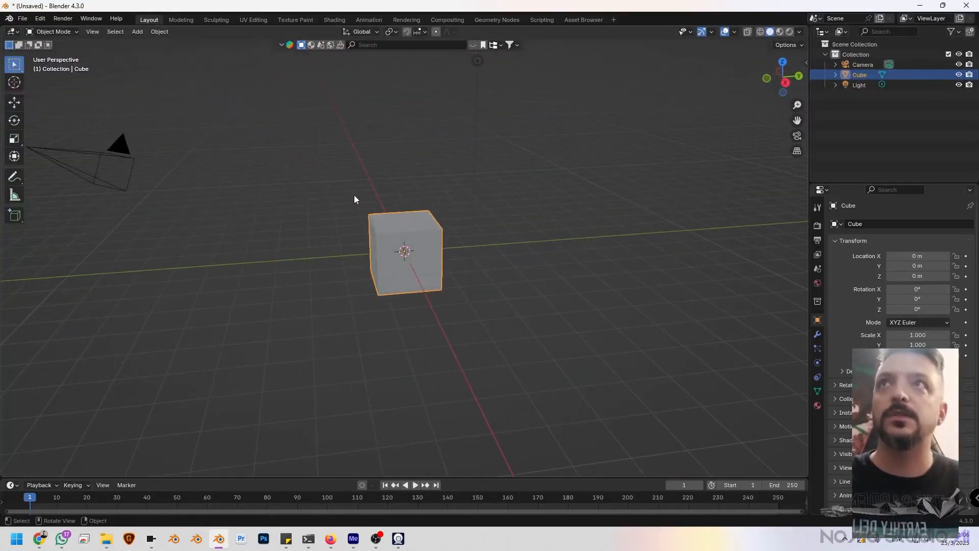
# Examine the default camera, light and cube in the viewport by selecting them together and individually.
pyautogui.scroll(-2, 538, 249)
pyautogui.moveTo(159, 84); pyautogui.dragTo(589, 339)
pyautogui.moveTo(532, 309); pyautogui.dragTo(459, 275, button='middle')
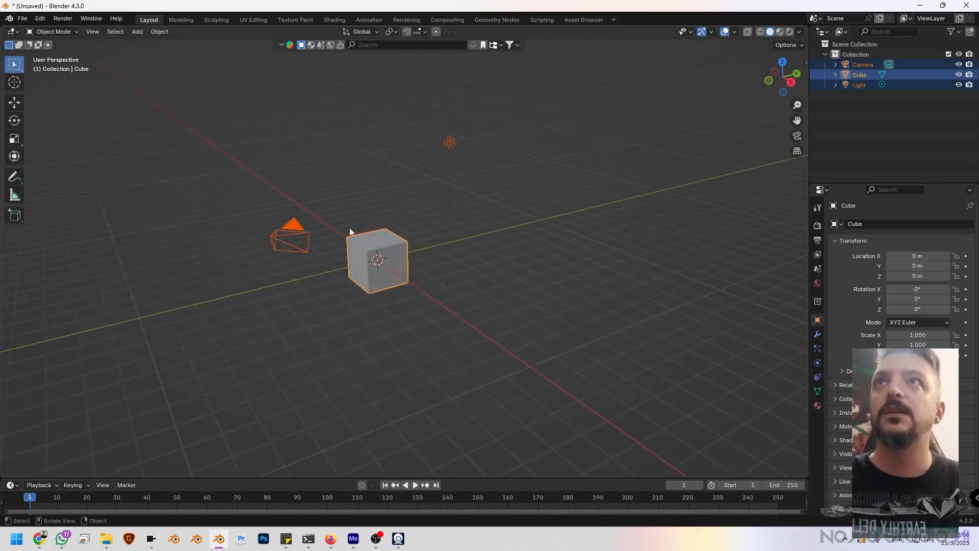
pyautogui.click(291, 206)
pyautogui.click(443, 140)
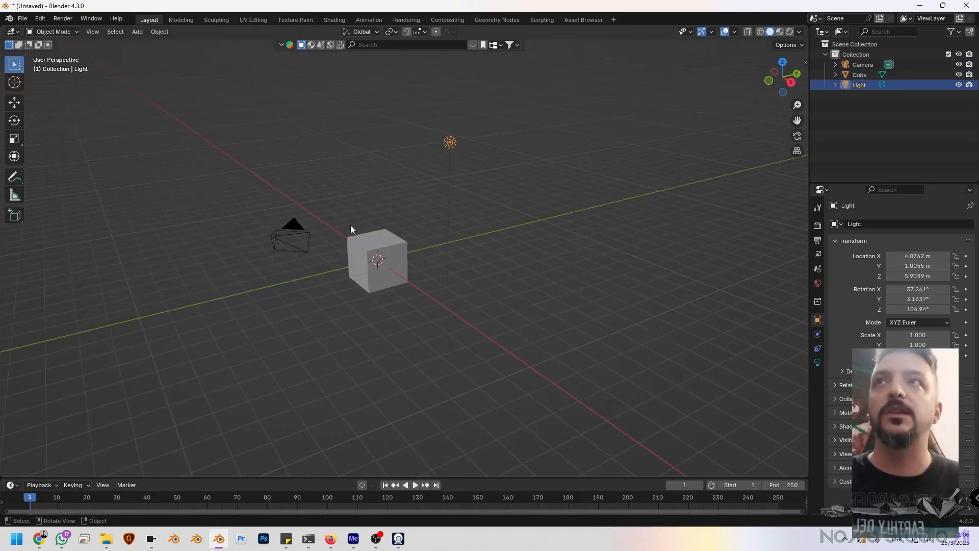
pyautogui.click(363, 241)
pyautogui.press('g')
pyautogui.press('Escape')
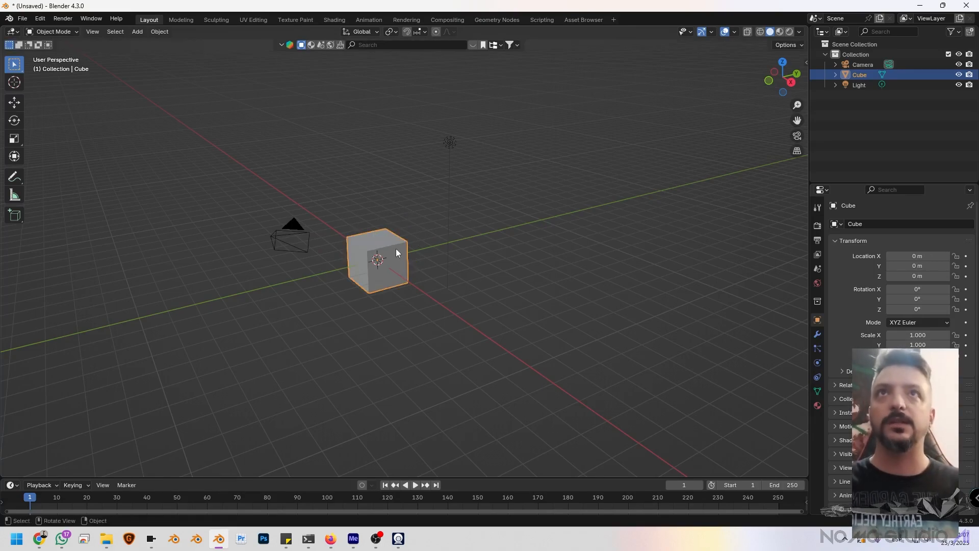
pyautogui.moveTo(395, 249); pyautogui.dragTo(420, 280, button='middle')
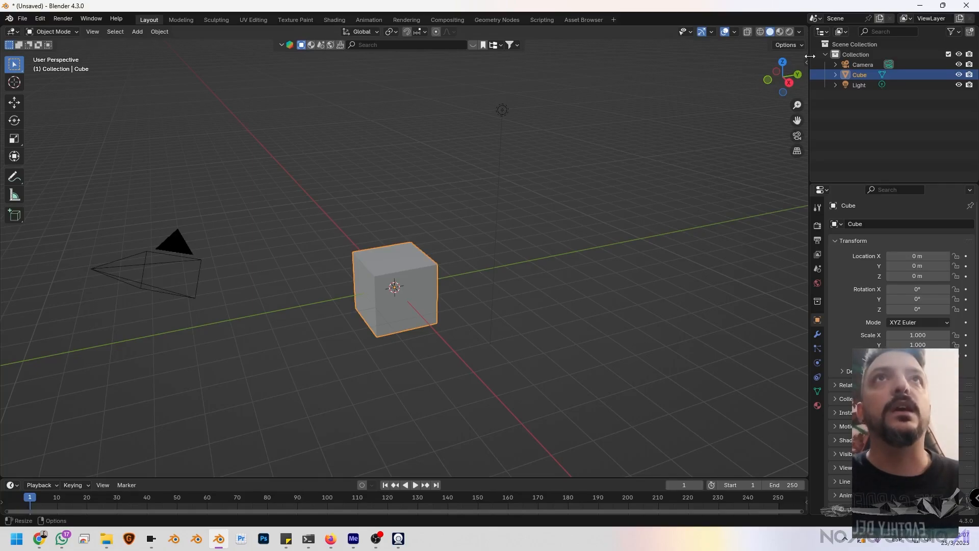
# Widen the Outliner and Properties area and make the Outliner taller, keeping the default collection expanded.
pyautogui.moveTo(813, 60); pyautogui.dragTo(773, 57)
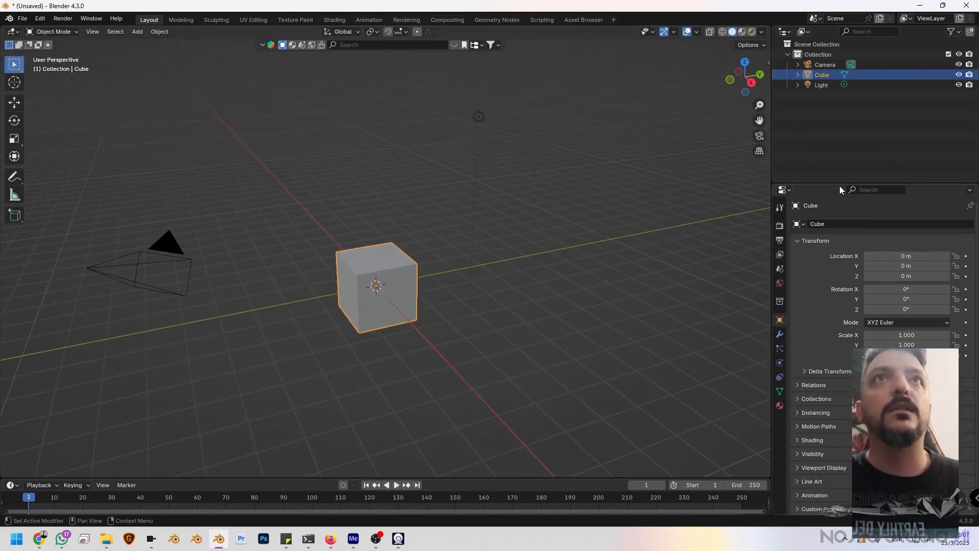
pyautogui.moveTo(843, 185); pyautogui.dragTo(844, 235)
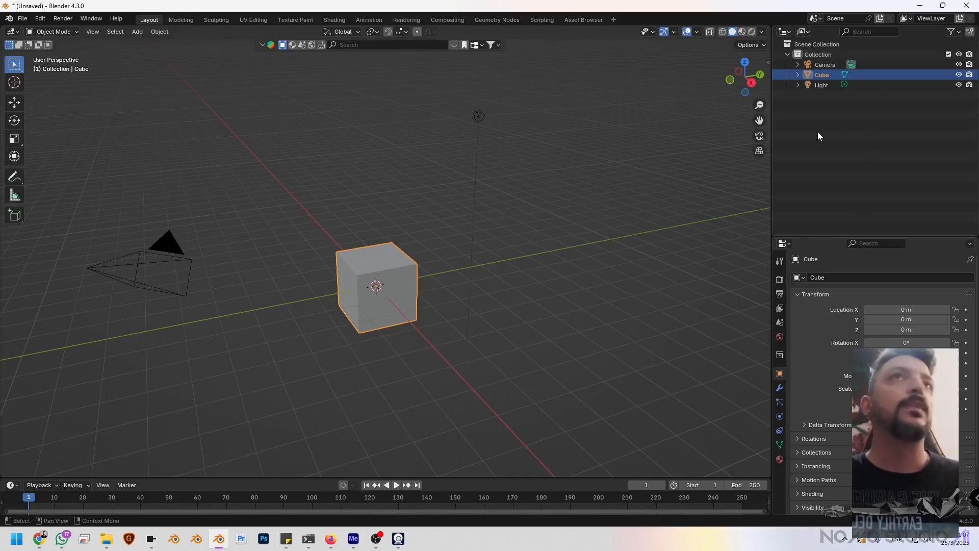
pyautogui.click(787, 54)
pyautogui.click(815, 55)
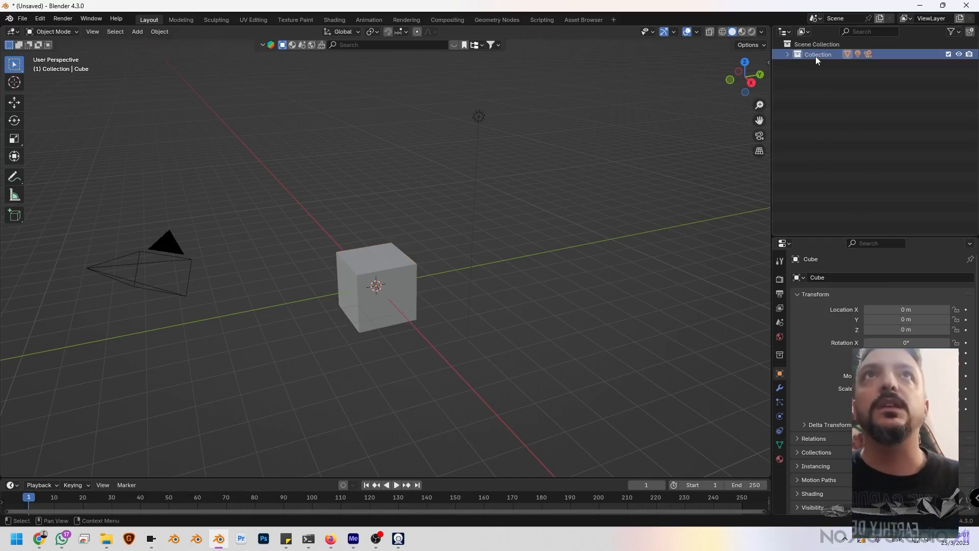
pyautogui.click(787, 54)
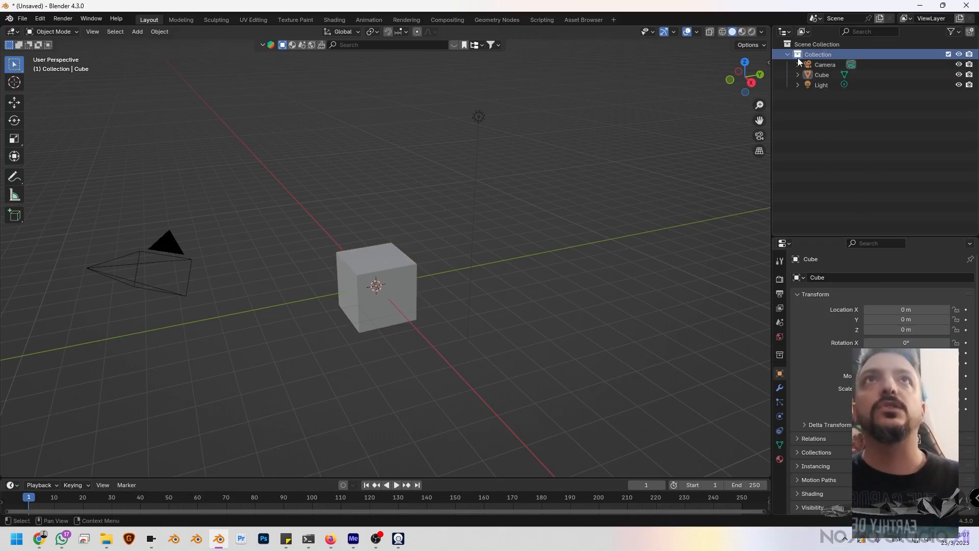
# Create a new top-level collection in the Outliner and name it Camaras.
pyautogui.click(825, 129)
pyautogui.rightClick(824, 128)
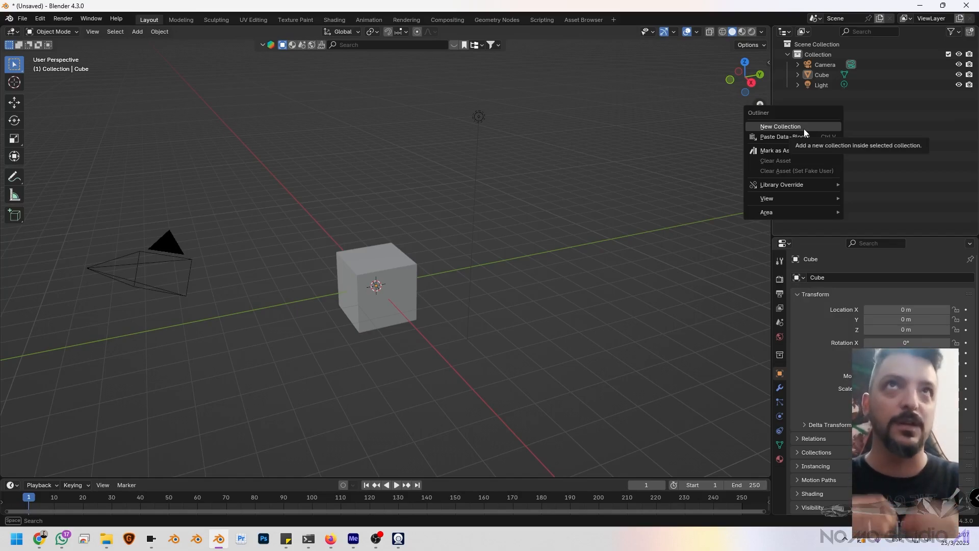
pyautogui.click(804, 128)
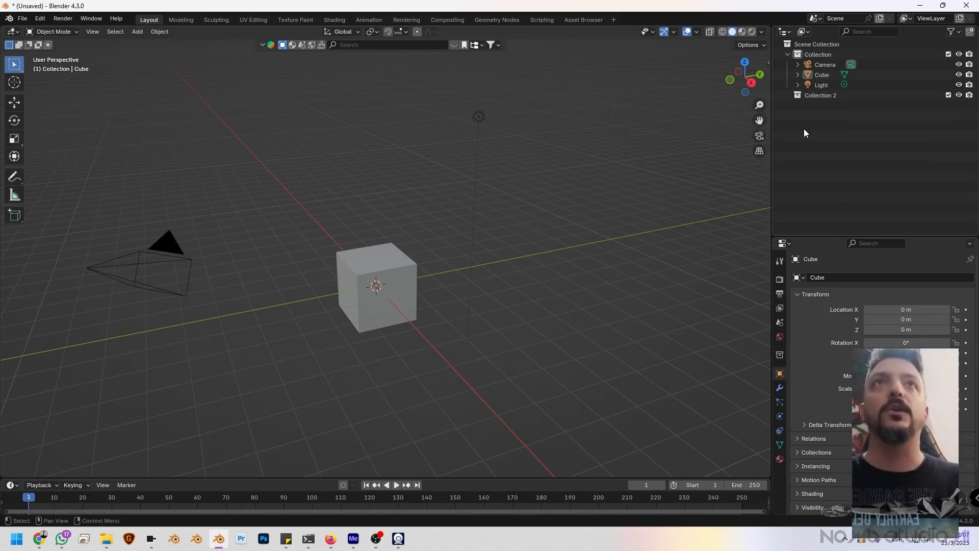
pyautogui.doubleClick(820, 96)
pyautogui.write('Camaras')
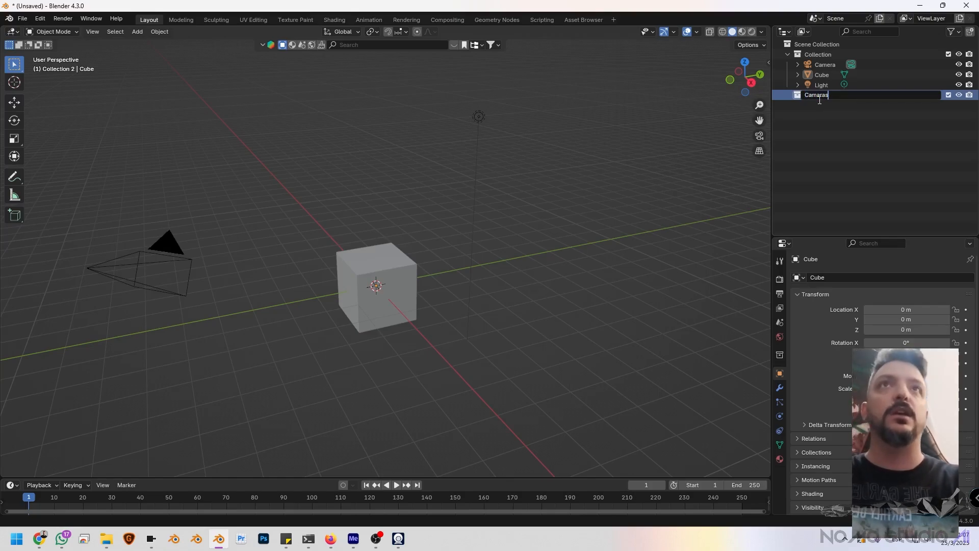
pyautogui.press('Return')
# Create another top-level collection and name it Lights.
pyautogui.rightClick(843, 122)
pyautogui.click(840, 122)
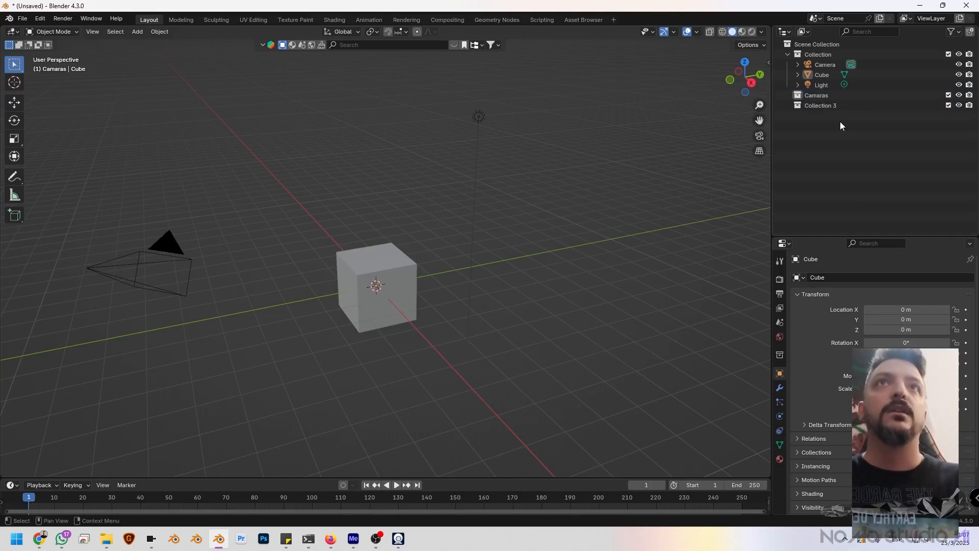
pyautogui.click(832, 105)
pyautogui.doubleClick(832, 106)
pyautogui.write('L')
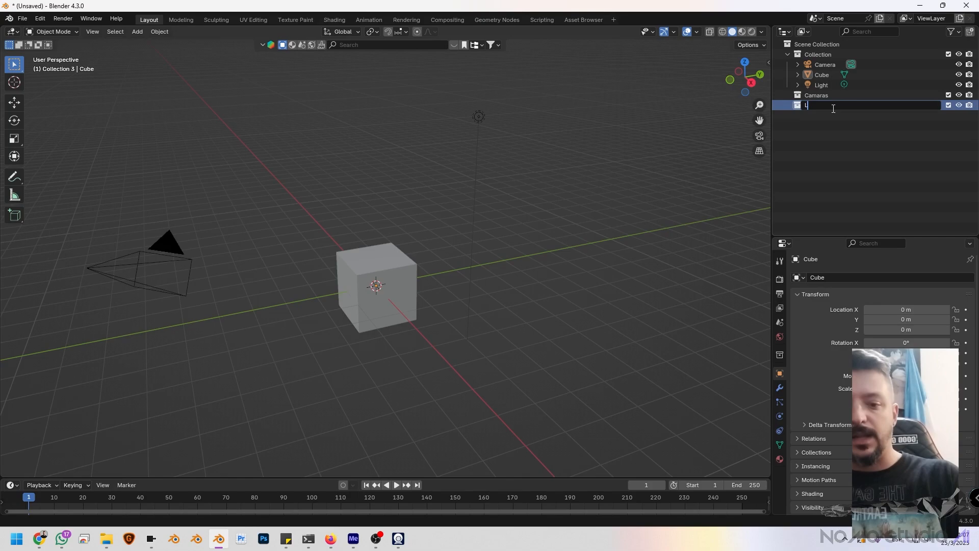
pyautogui.write('ights')
pyautogui.press('Return')
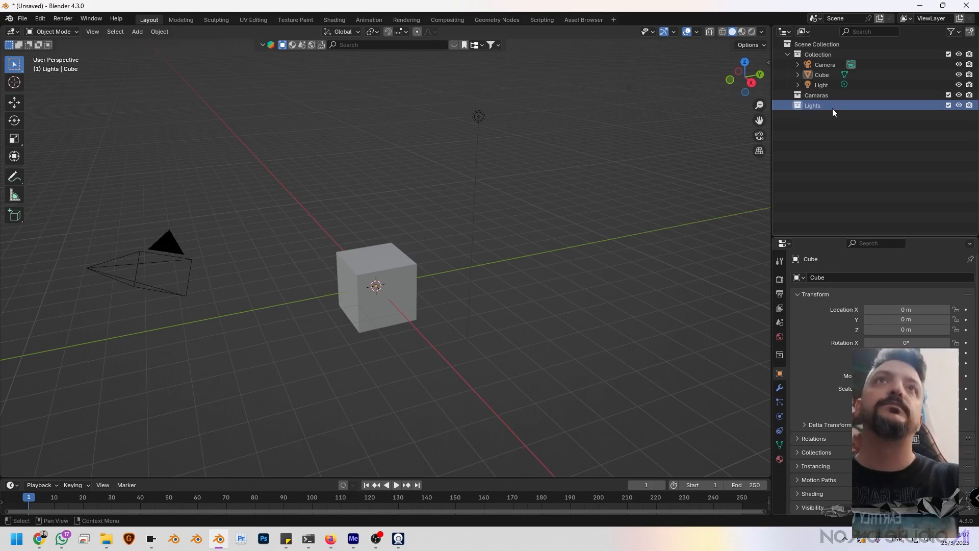
# Create another top-level collection and name it Front.
pyautogui.rightClick(826, 122)
pyautogui.click(821, 121)
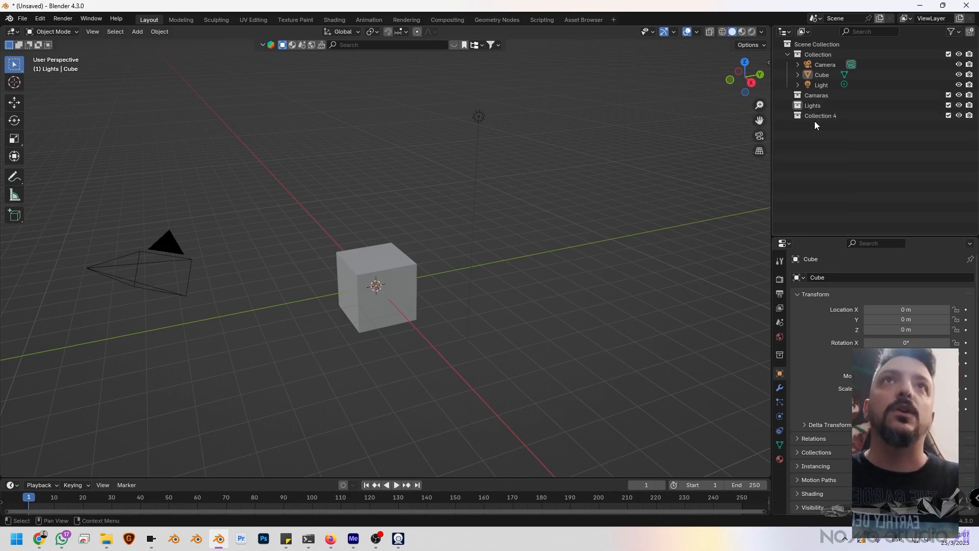
pyautogui.doubleClick(828, 116)
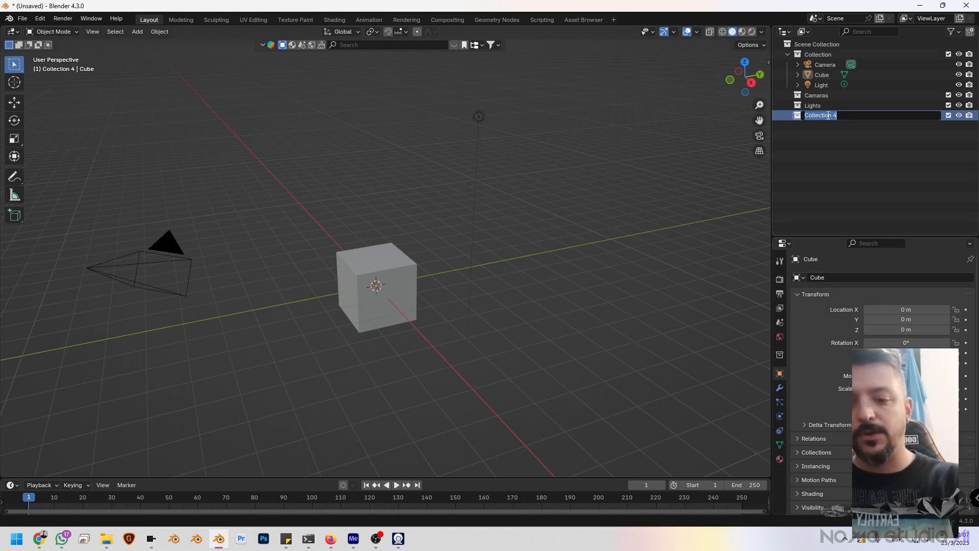
pyautogui.write('Frente')
pyautogui.press('BackSpace')
pyautogui.press('BackSpace')
pyautogui.press('BackSpace')
pyautogui.press('BackSpace')
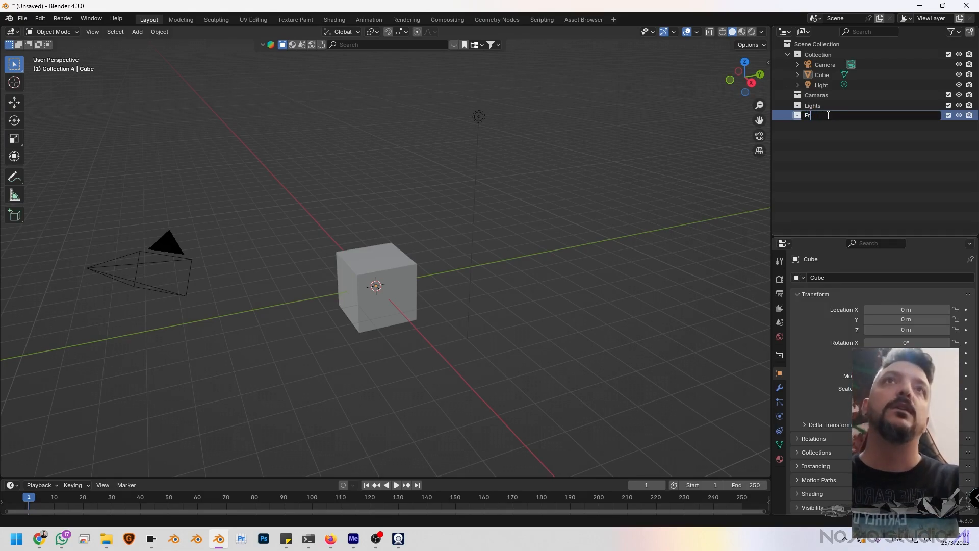
pyautogui.write('ont')
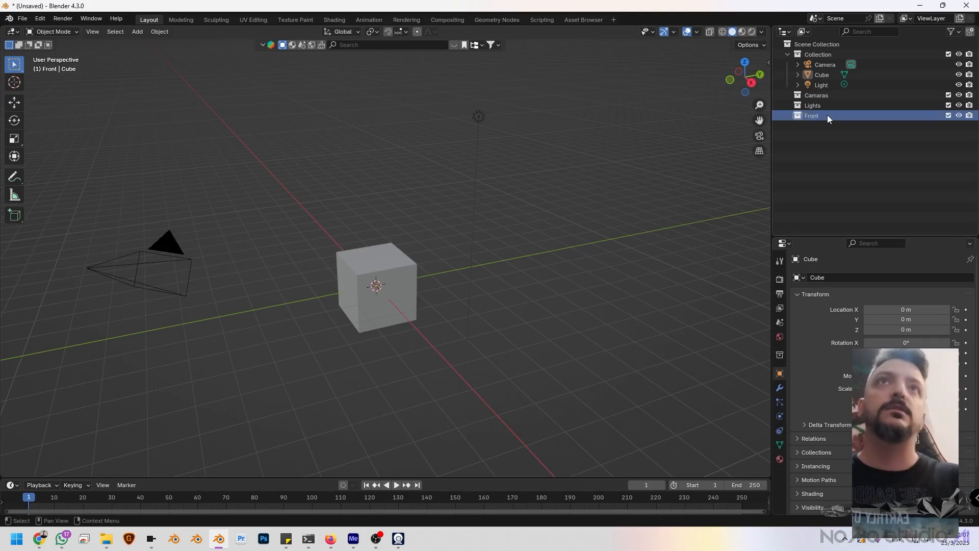
pyautogui.press('Return')
# Create another top-level collection and name it Background.
pyautogui.rightClick(821, 149)
pyautogui.click(810, 149)
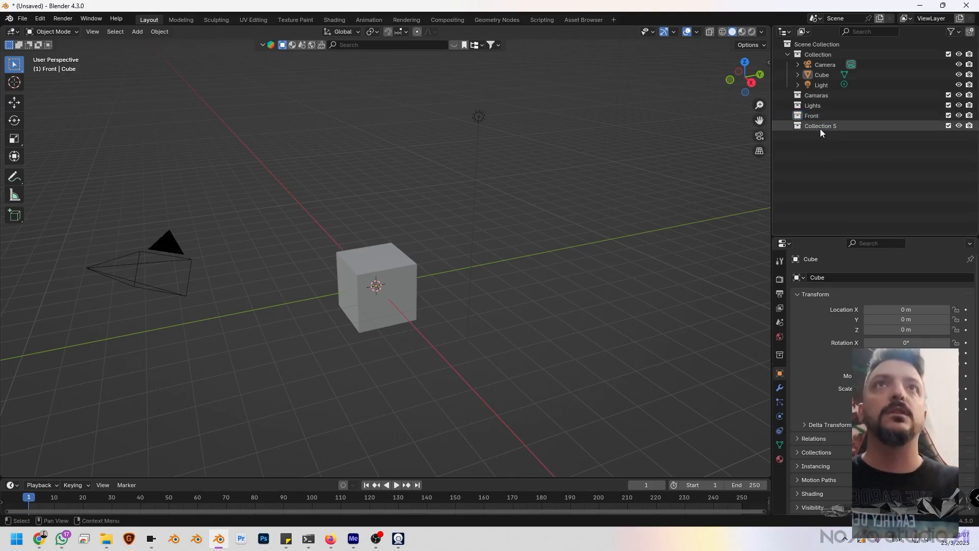
pyautogui.doubleClick(820, 127)
pyautogui.write('Background')
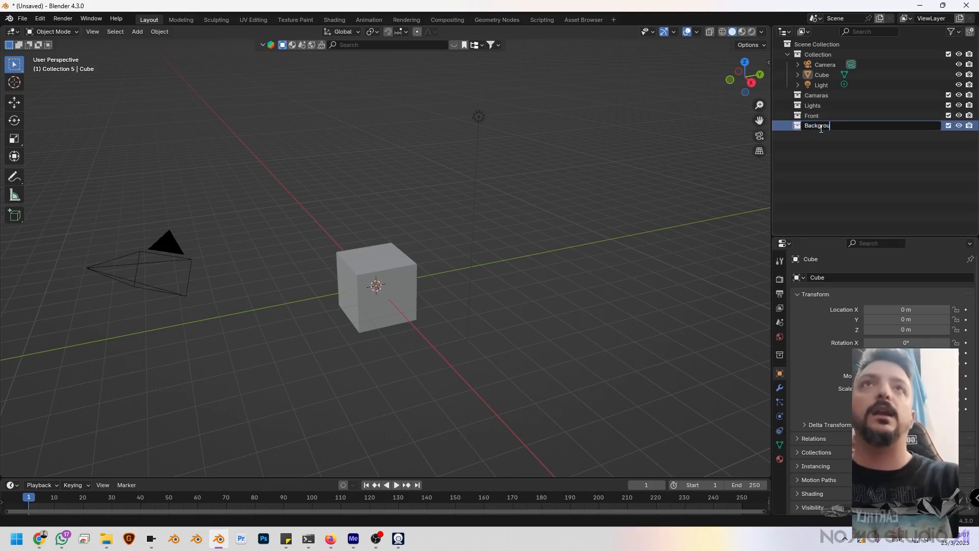
pyautogui.press('Return')
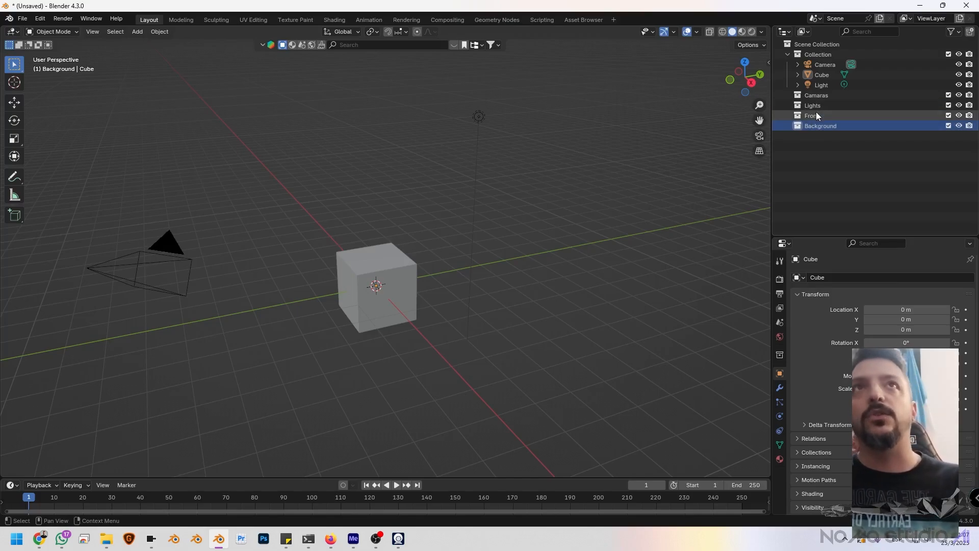
# Move the camera into the Camaras collection, the light into Lights and the cube into Front.
pyautogui.click(816, 114)
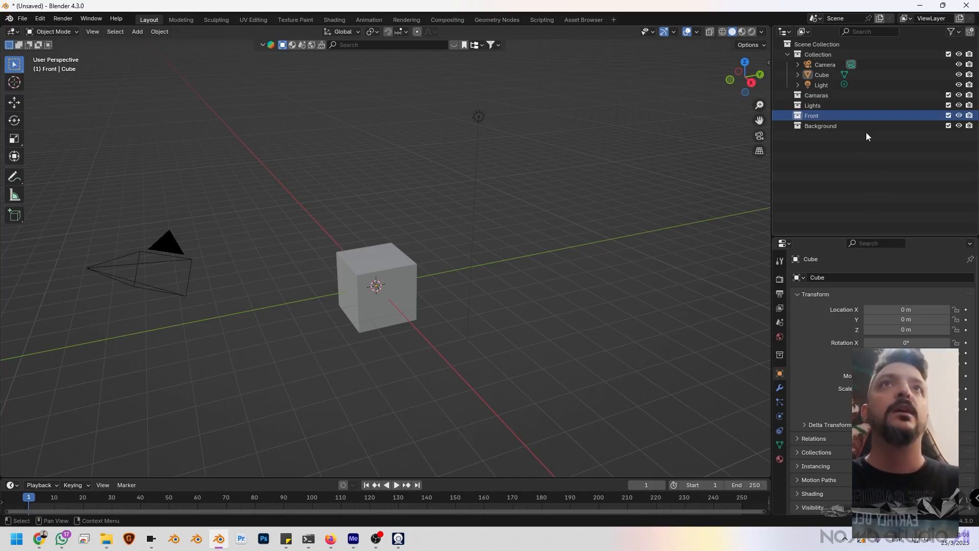
pyautogui.moveTo(824, 66); pyautogui.dragTo(818, 105)
pyautogui.moveTo(821, 67); pyautogui.dragTo(821, 115)
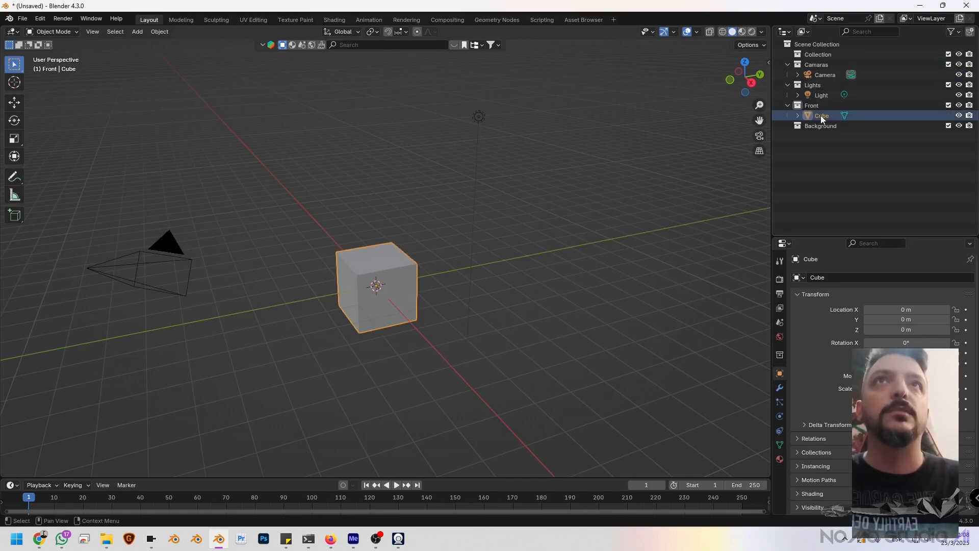
# Rename the emptied default collection as Referencias.
pyautogui.click(825, 55)
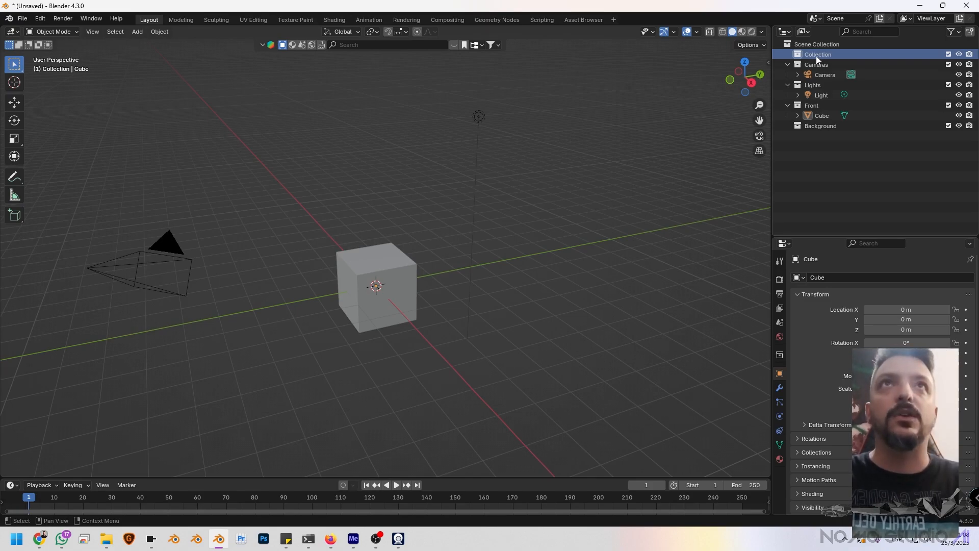
pyautogui.doubleClick(816, 55)
pyautogui.write('Referencias')
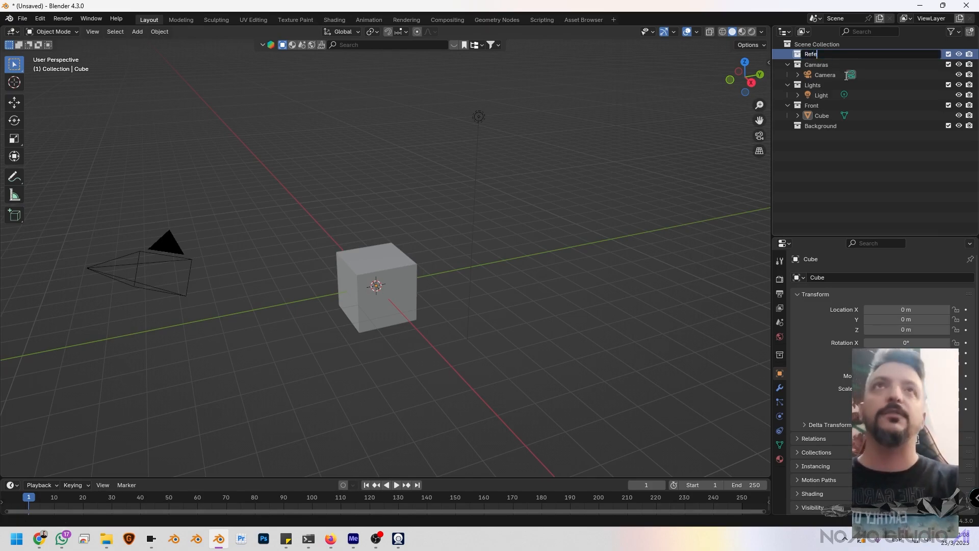
pyautogui.press('Return')
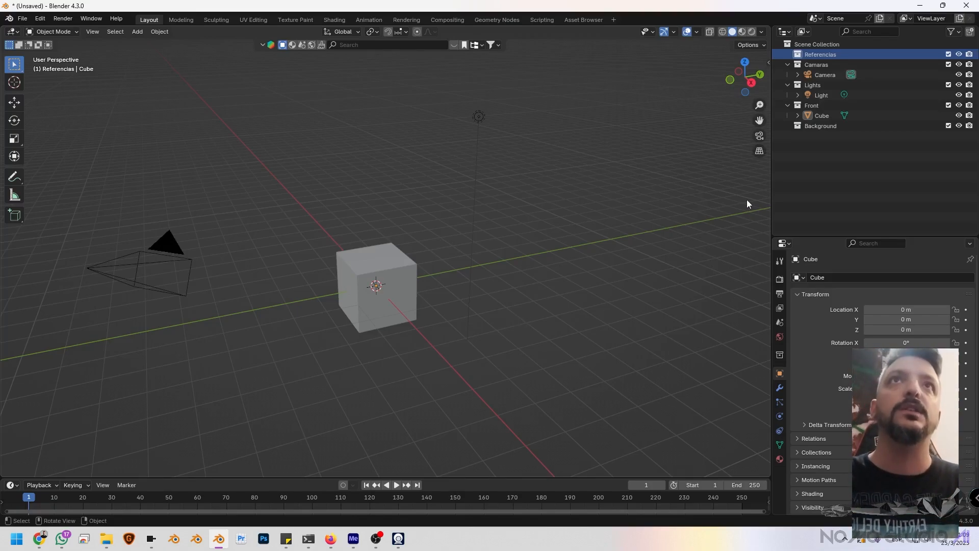
pyautogui.click(880, 163)
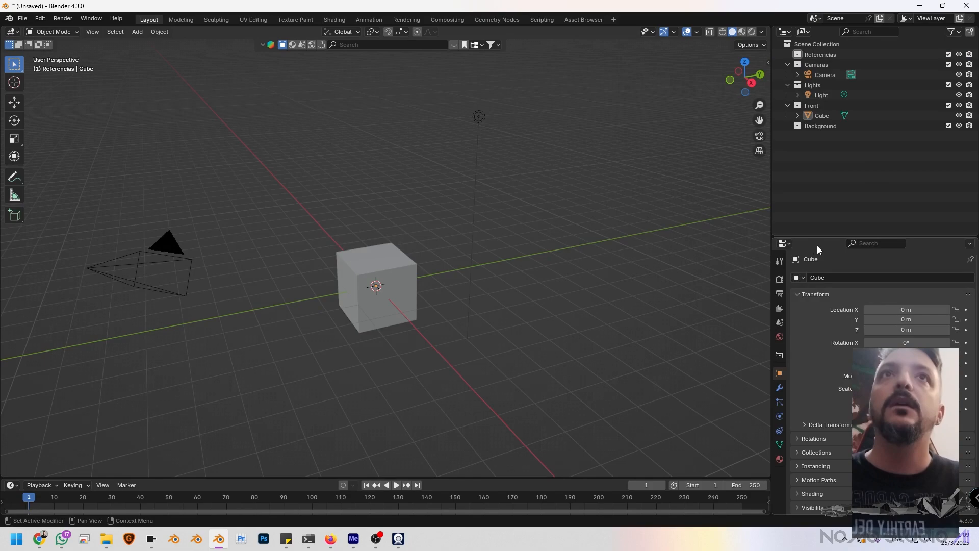
# Shrink the Outliner to give the Properties editor more height, and examine the scene's render and output settings.
pyautogui.moveTo(826, 238); pyautogui.dragTo(794, 158)
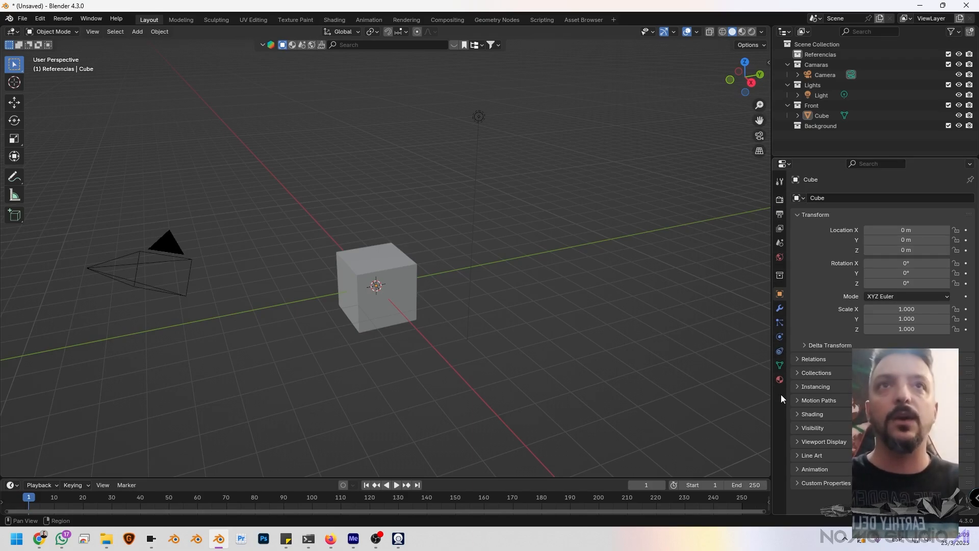
pyautogui.click(783, 200)
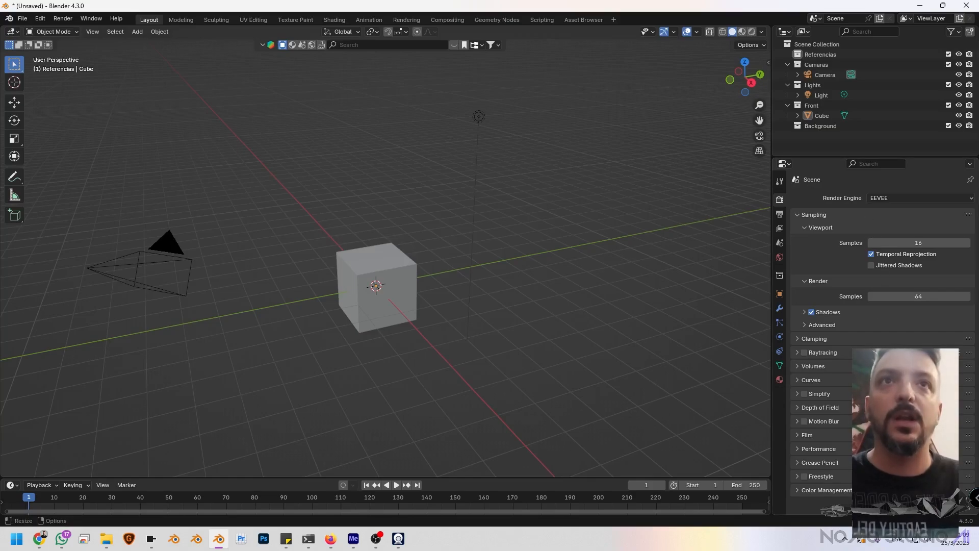
pyautogui.click(780, 214)
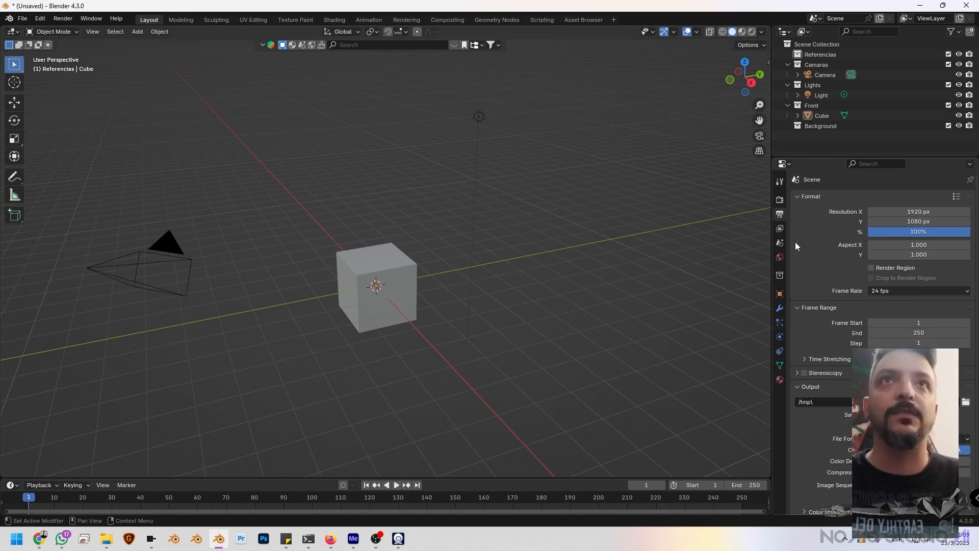
pyautogui.click(780, 199)
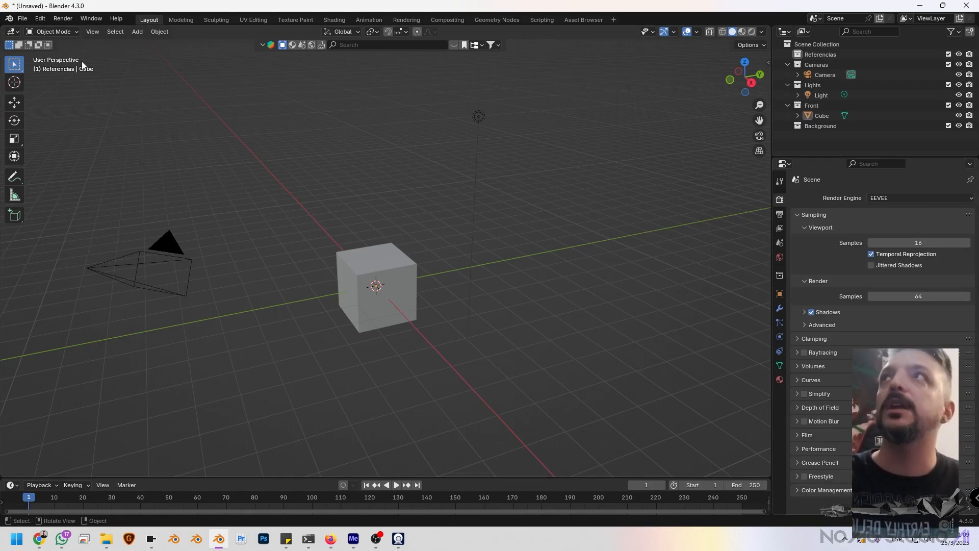
# Open the program preferences, move their window to the middle of the viewport and show the System settings.
pyautogui.click(40, 20)
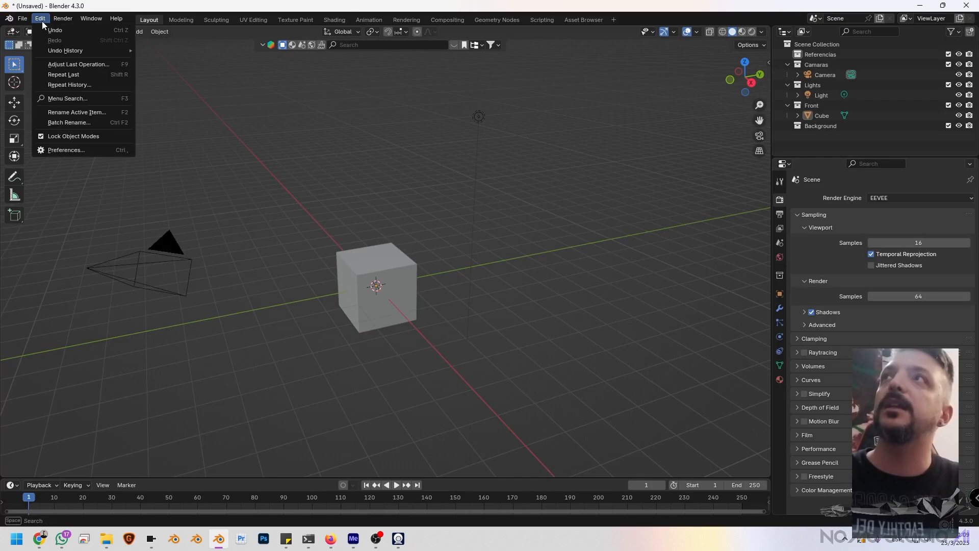
pyautogui.click(71, 150)
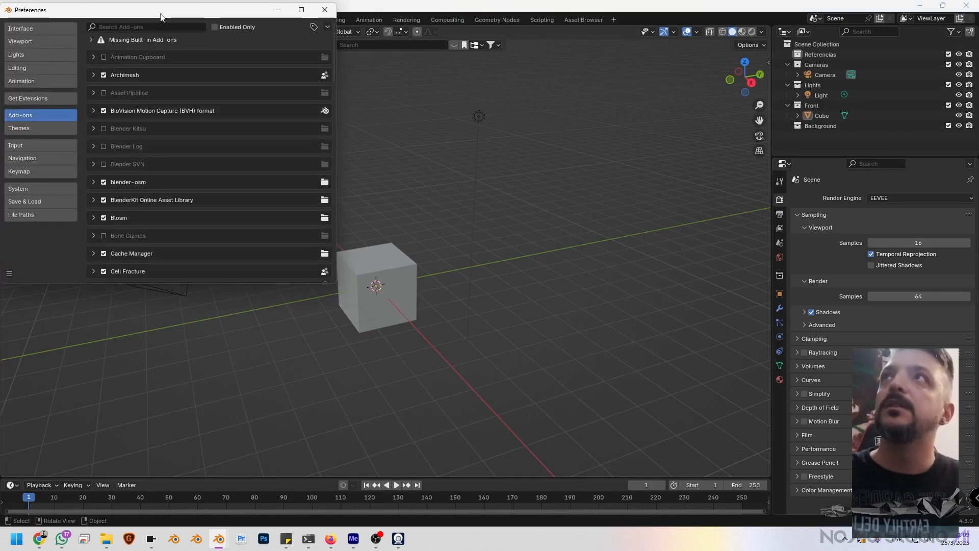
pyautogui.moveTo(161, 17); pyautogui.dragTo(498, 147)
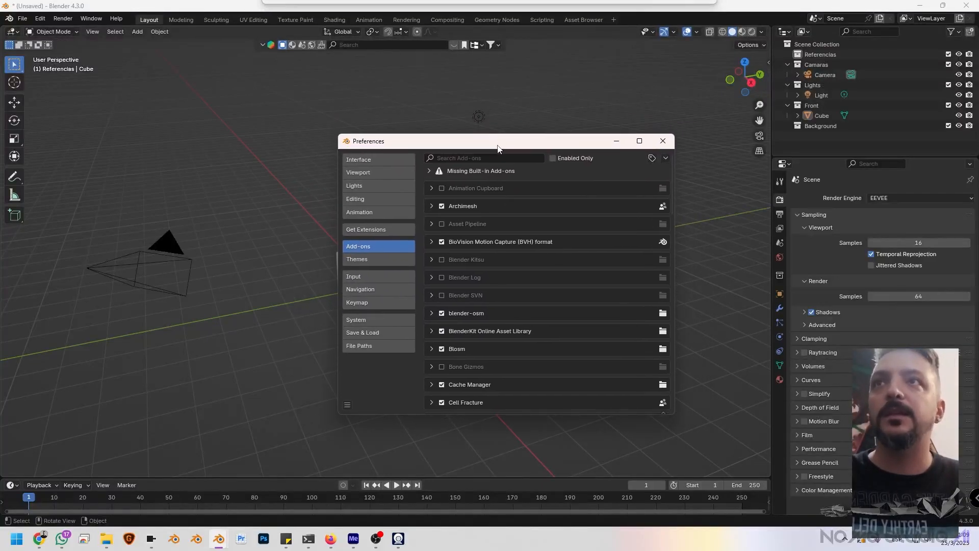
pyautogui.click(354, 321)
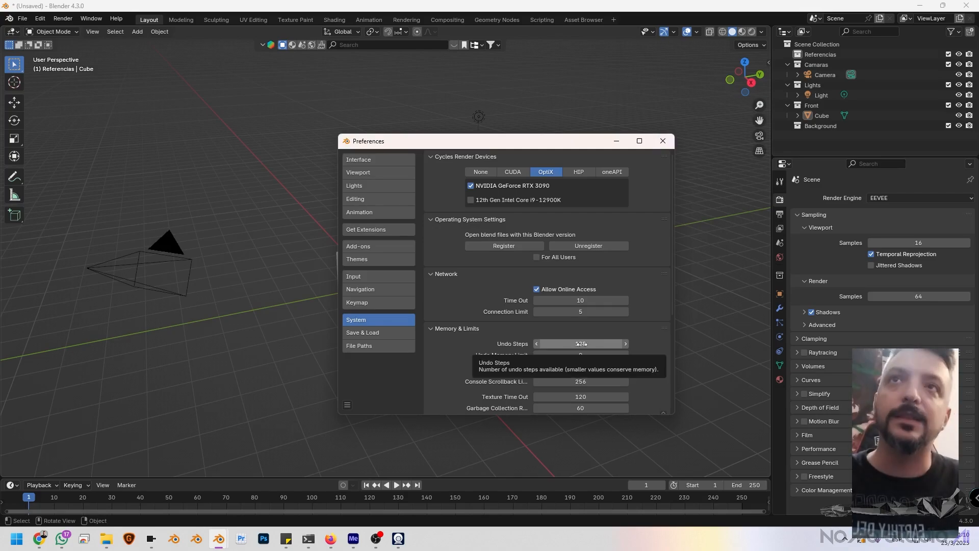
pyautogui.click(556, 343)
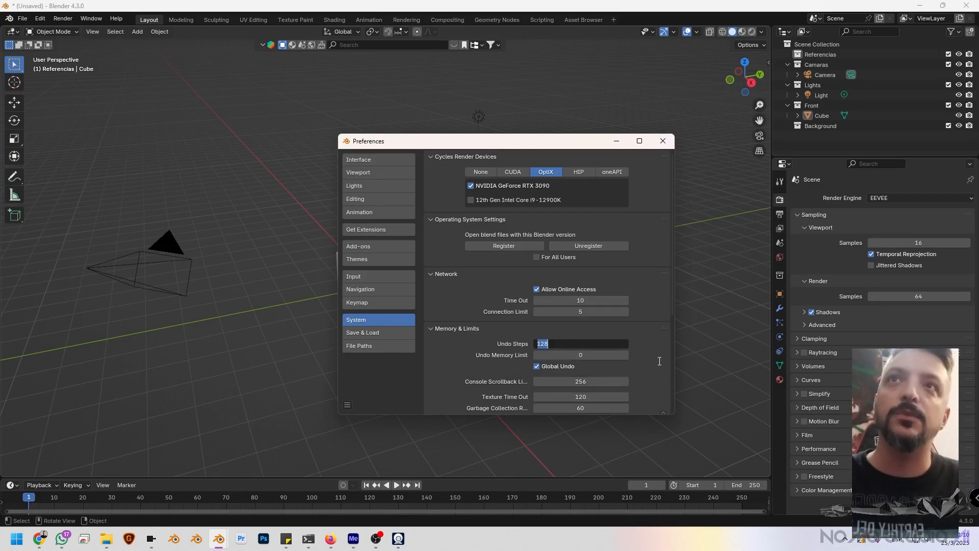
pyautogui.click(656, 340)
pyautogui.click(578, 344)
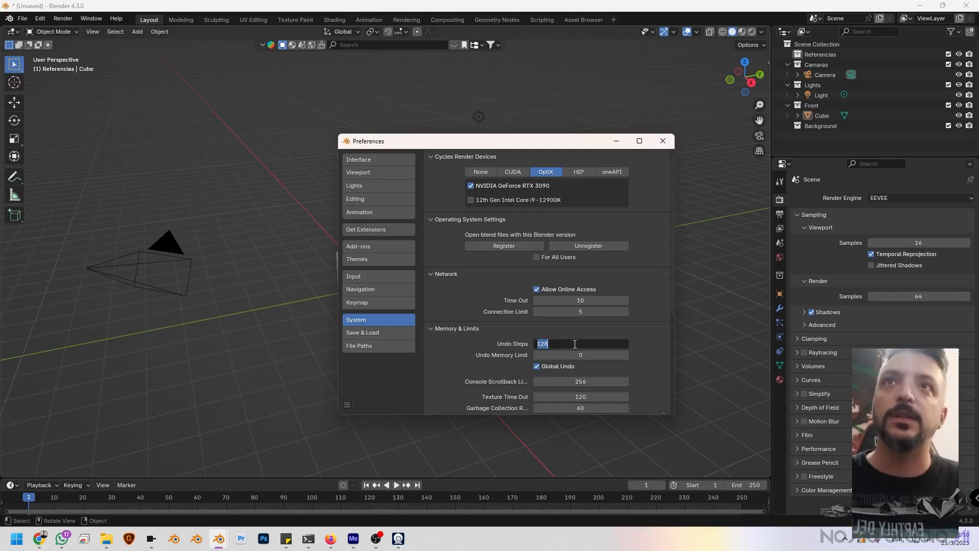
pyautogui.click(619, 331)
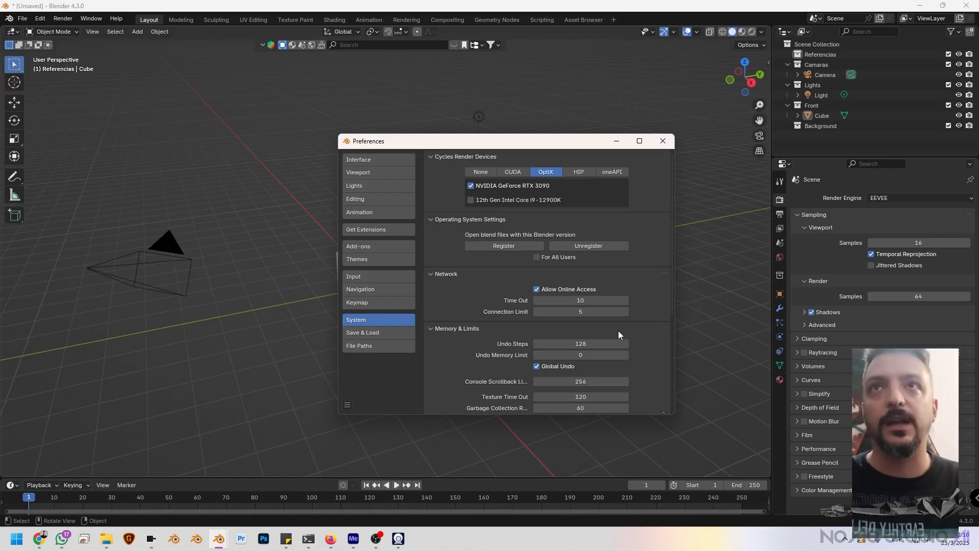
# Try Undo Steps values of 32, 128 and 64 in the Memory & Limits settings.
pyautogui.click(573, 345)
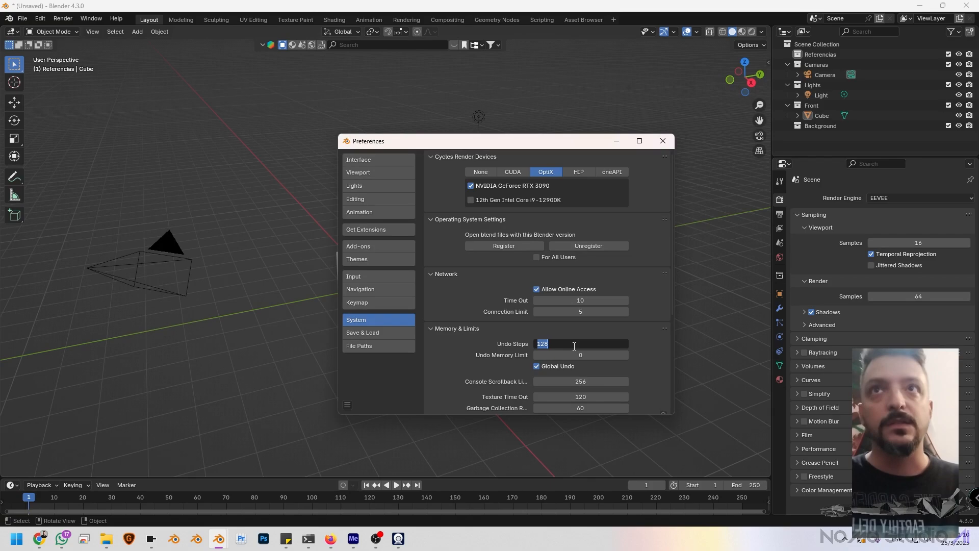
pyautogui.write('32')
pyautogui.press('Return')
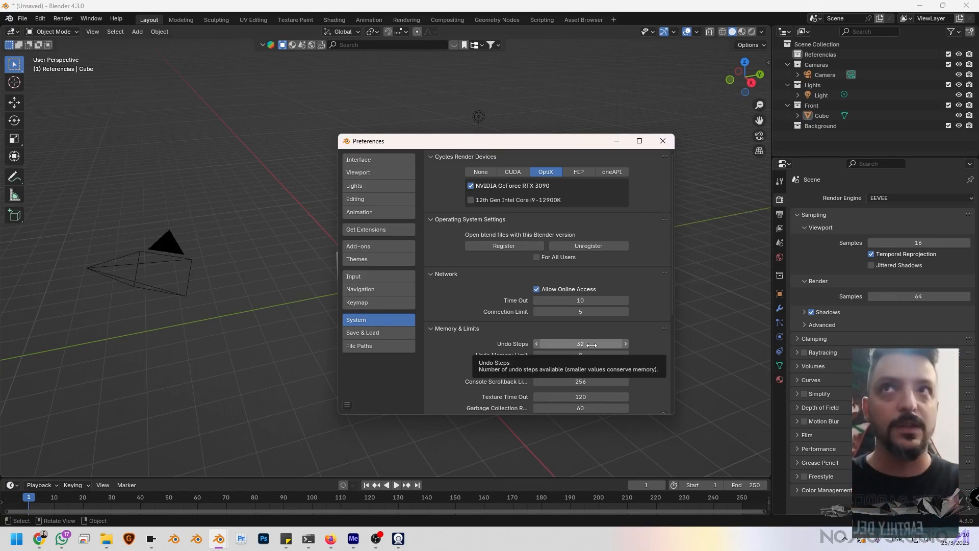
pyautogui.click(592, 346)
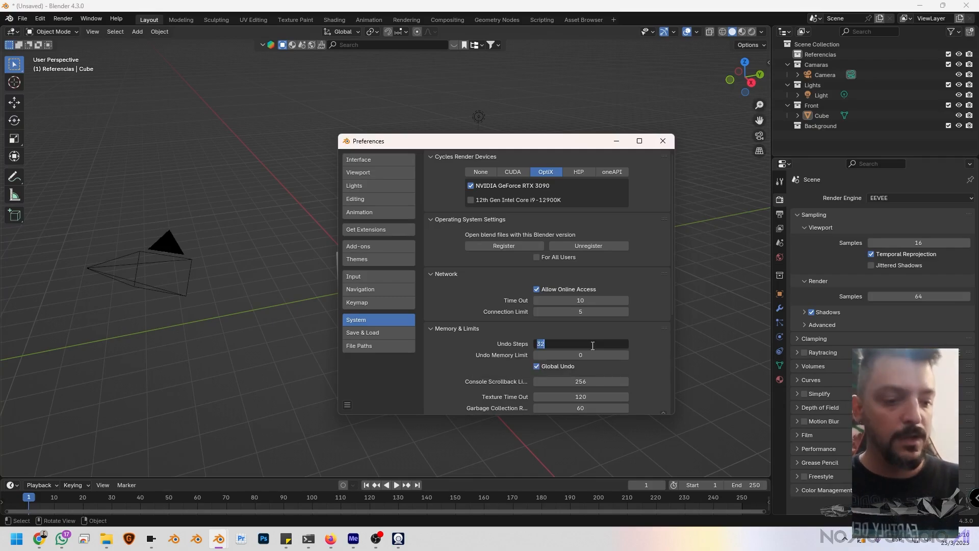
pyautogui.write('128')
pyautogui.press('Return')
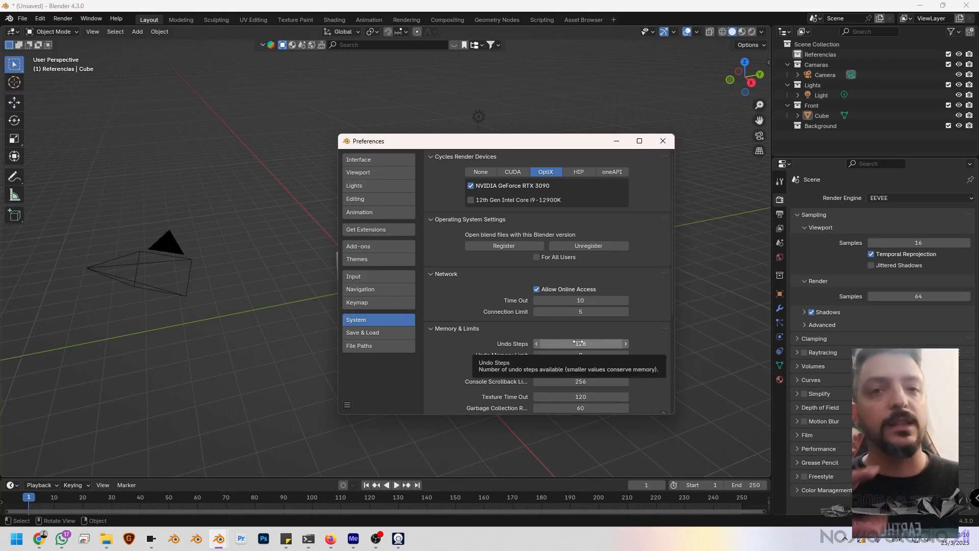
pyautogui.click(586, 343)
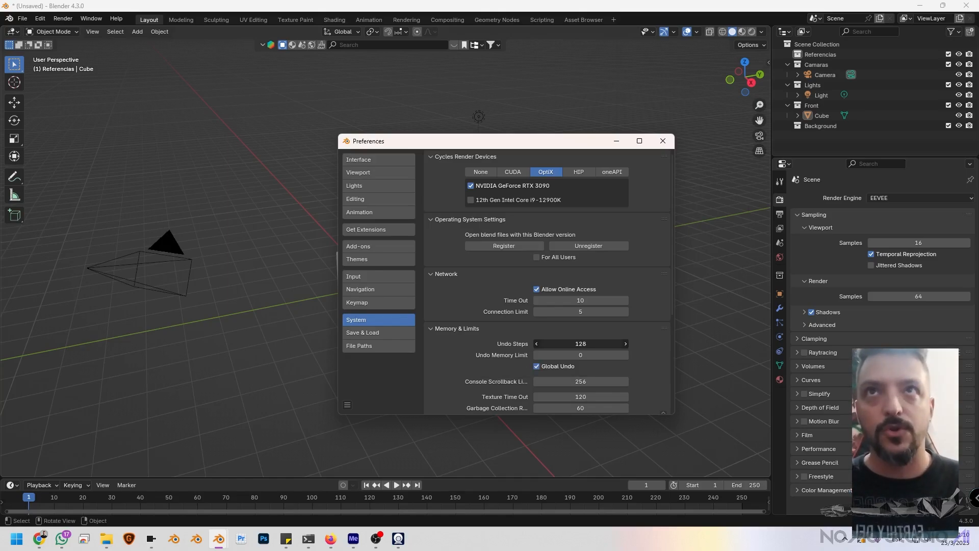
pyautogui.write('64')
pyautogui.press('Return')
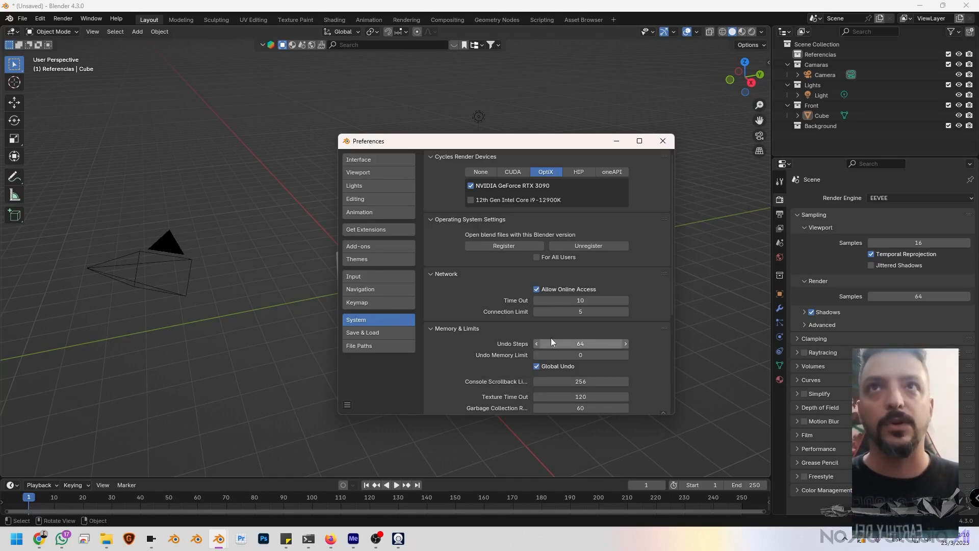
# Set the Undo Steps in the Memory & Limits settings to 128.
pyautogui.click(583, 343)
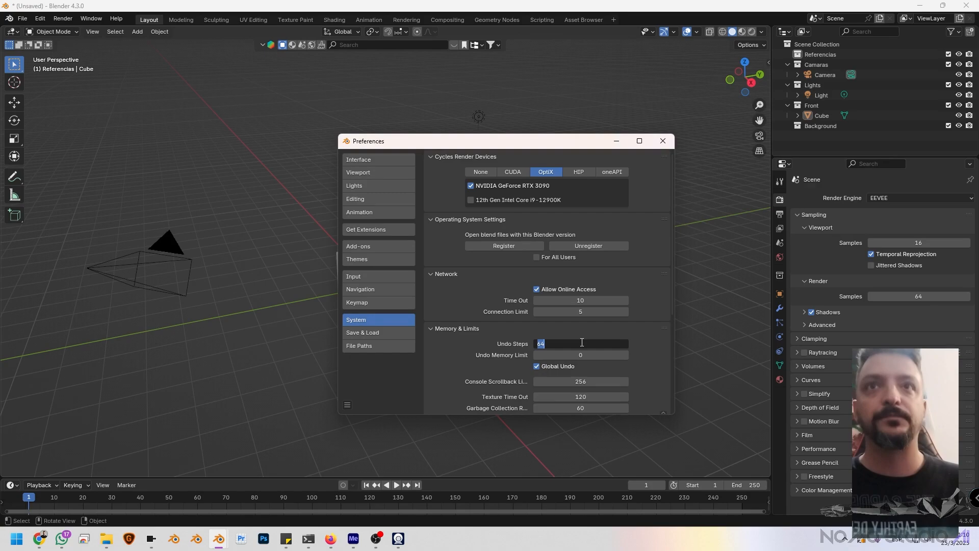
pyautogui.write('128')
pyautogui.press('Return')
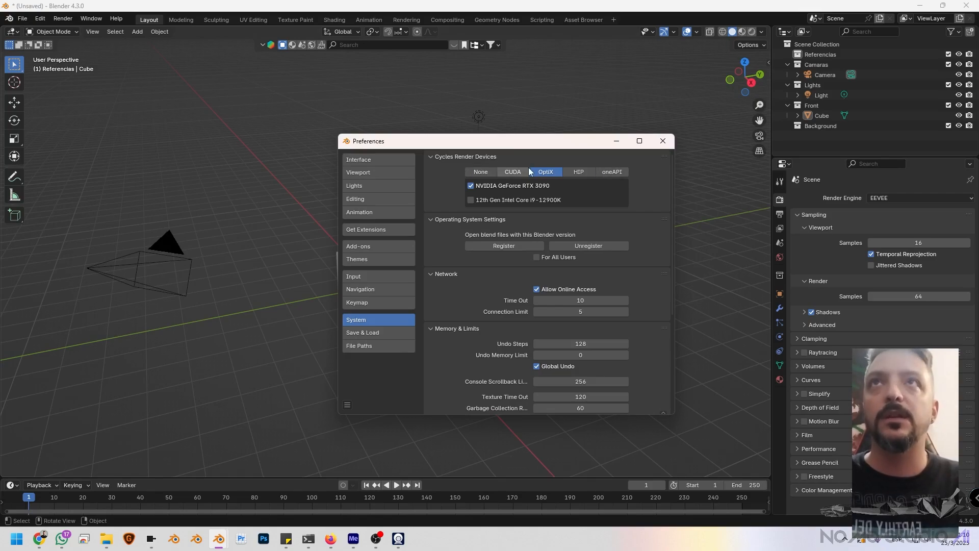
# Try None and CUDA as the Cycles render device type and switch back to OptiX.
pyautogui.click(479, 172)
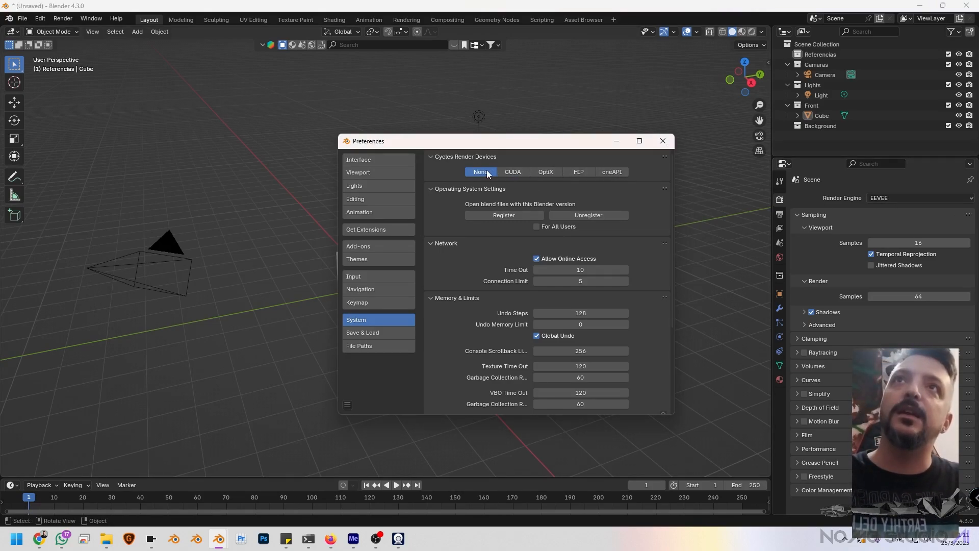
pyautogui.click(555, 176)
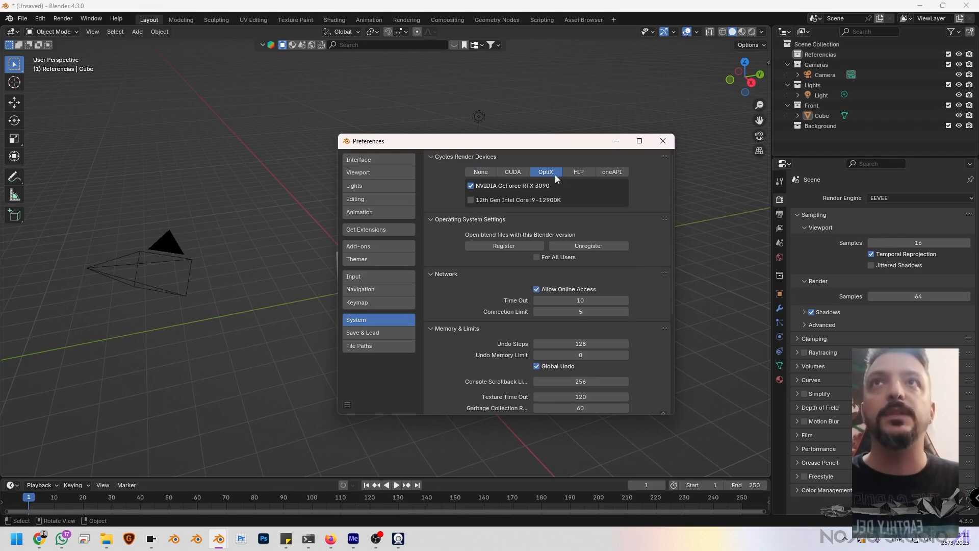
pyautogui.click(516, 172)
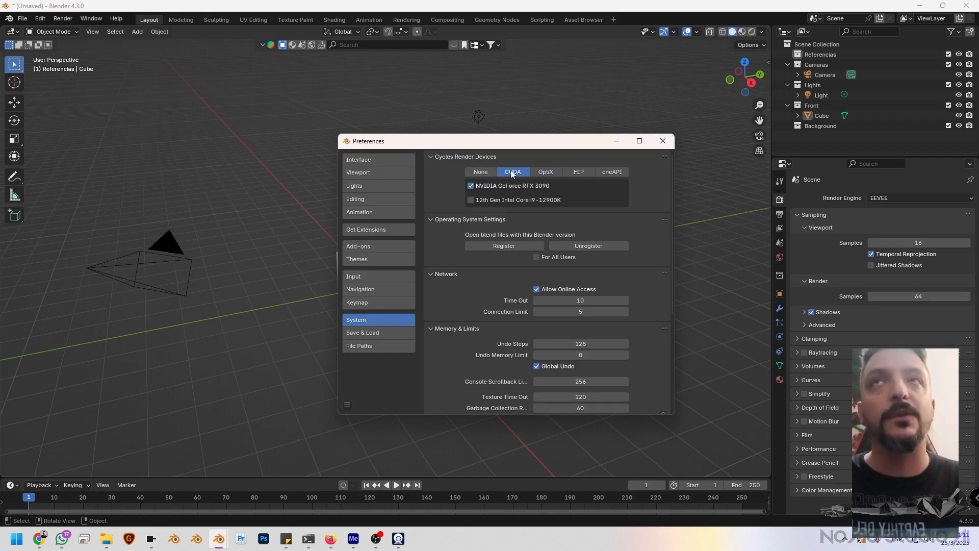
pyautogui.click(546, 173)
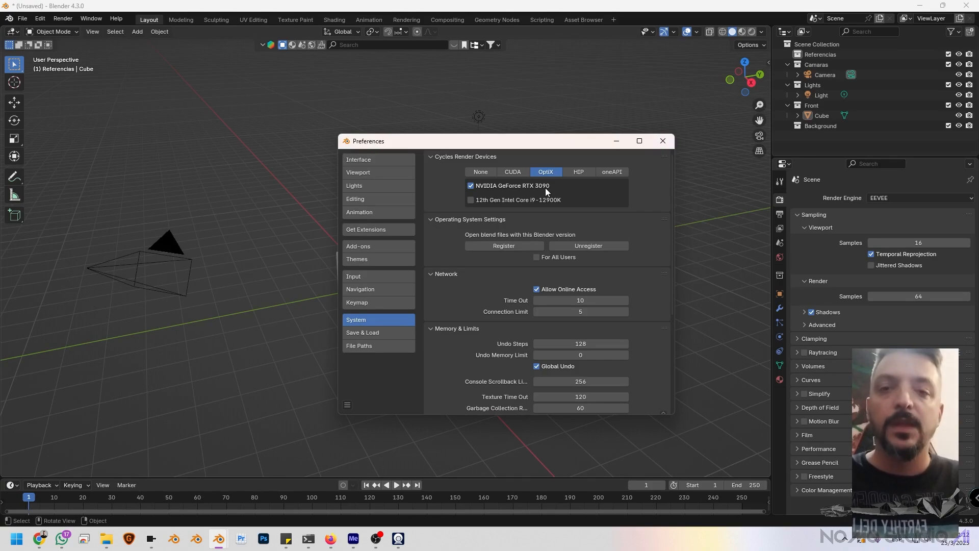
pyautogui.click(532, 199)
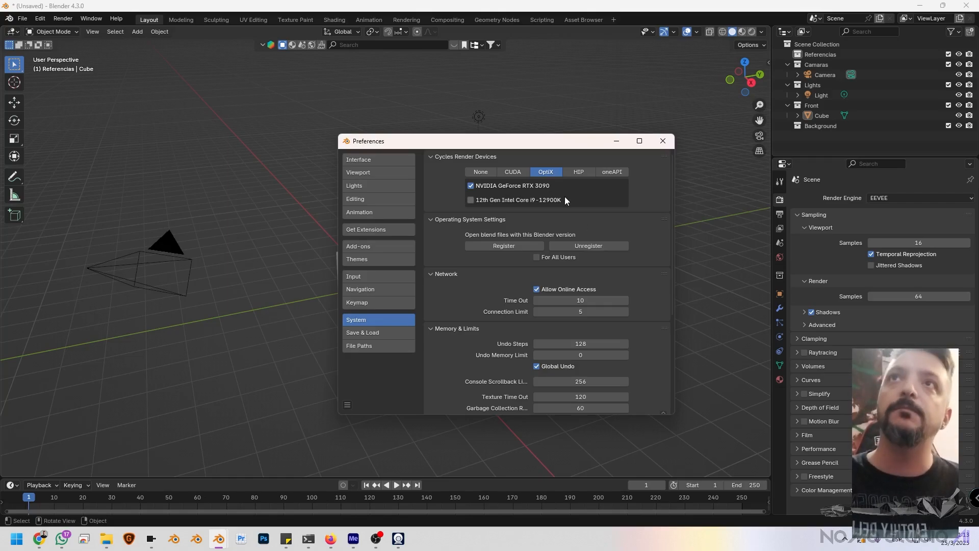
# Examine the remaining System preferences, from the render devices down to the Video Sequencer cache settings.
pyautogui.scroll(-4, 447, 325)
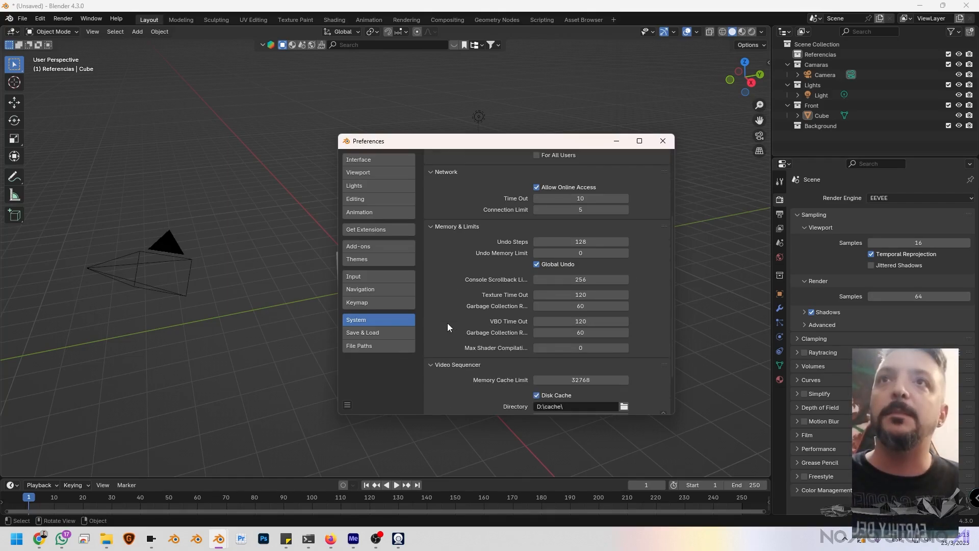
pyautogui.scroll(4, 482, 242)
pyautogui.scroll(-8, 450, 183)
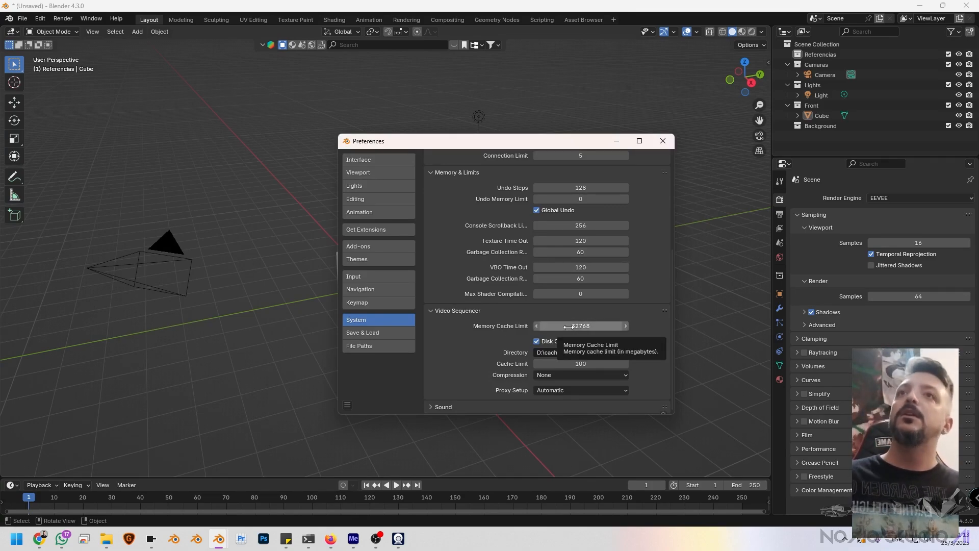
pyautogui.scroll(6, 494, 332)
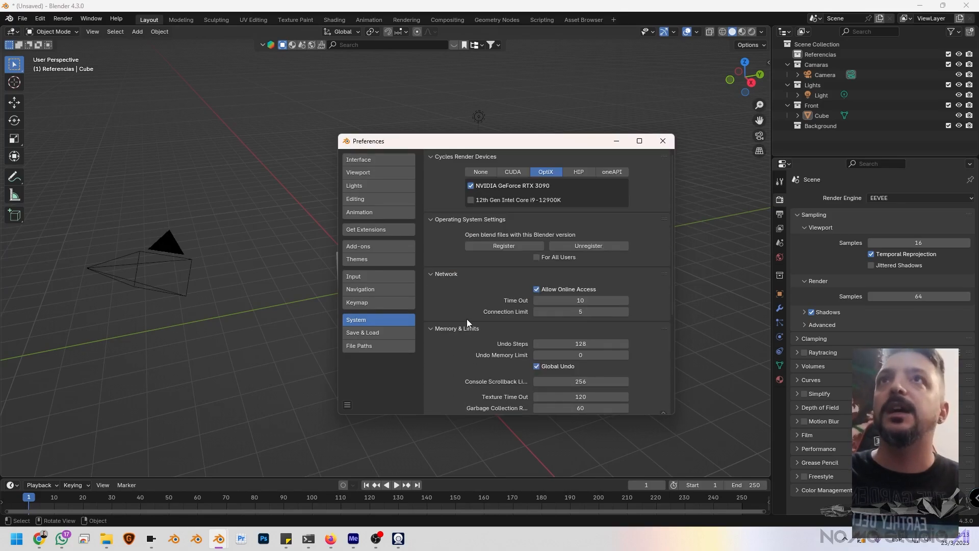
pyautogui.scroll(-6, 467, 319)
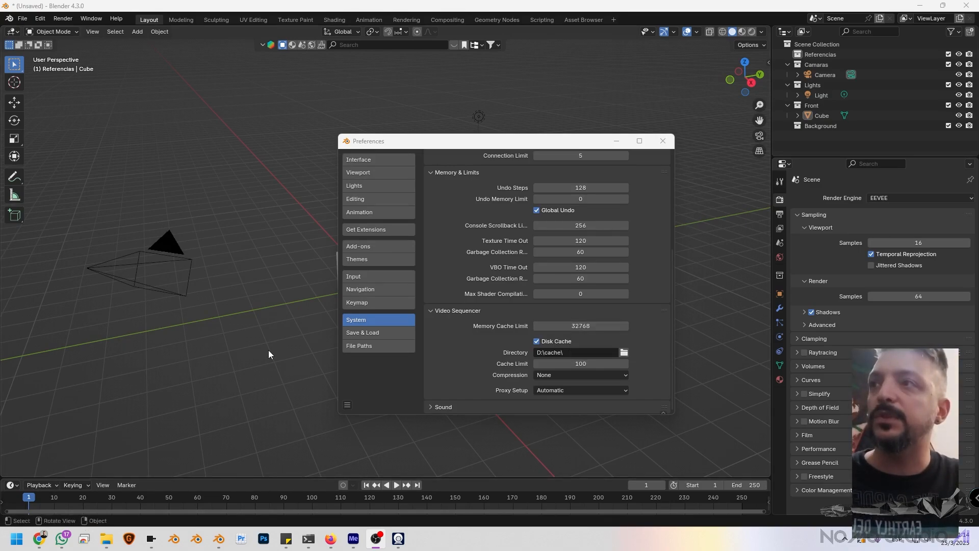
# Switch to the Windows system information and check the computer's installed RAM under Device specifications.
pyautogui.rightClick(14, 542)
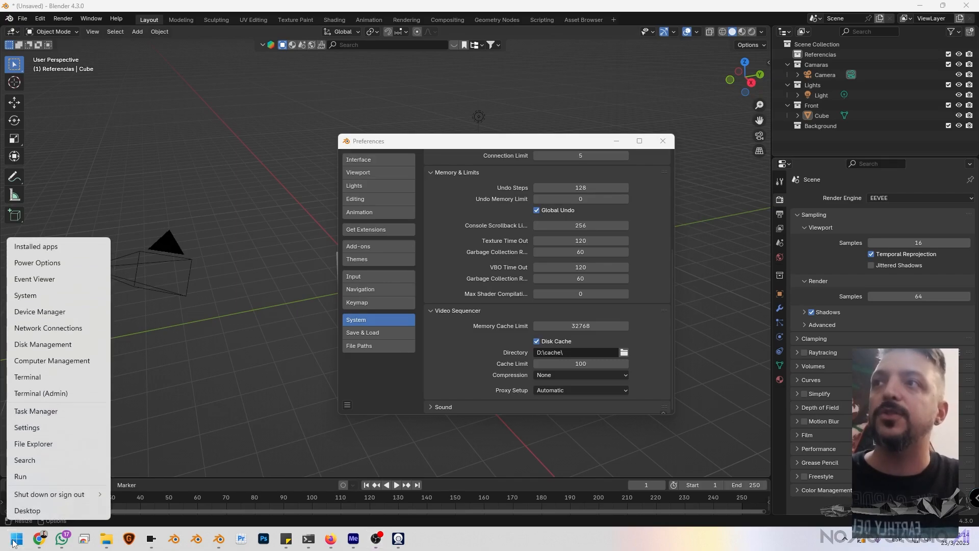
pyautogui.click(29, 297)
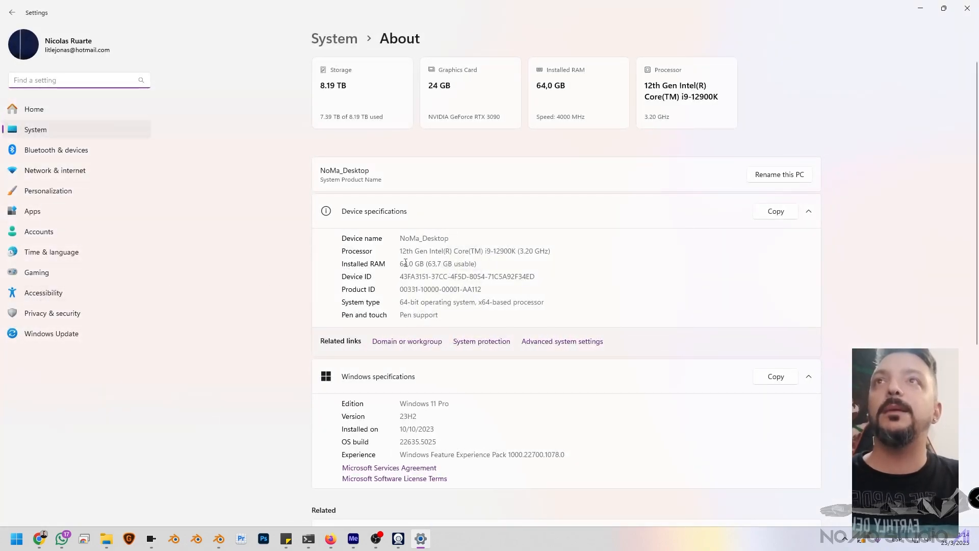
pyautogui.moveTo(481, 264); pyautogui.dragTo(375, 267)
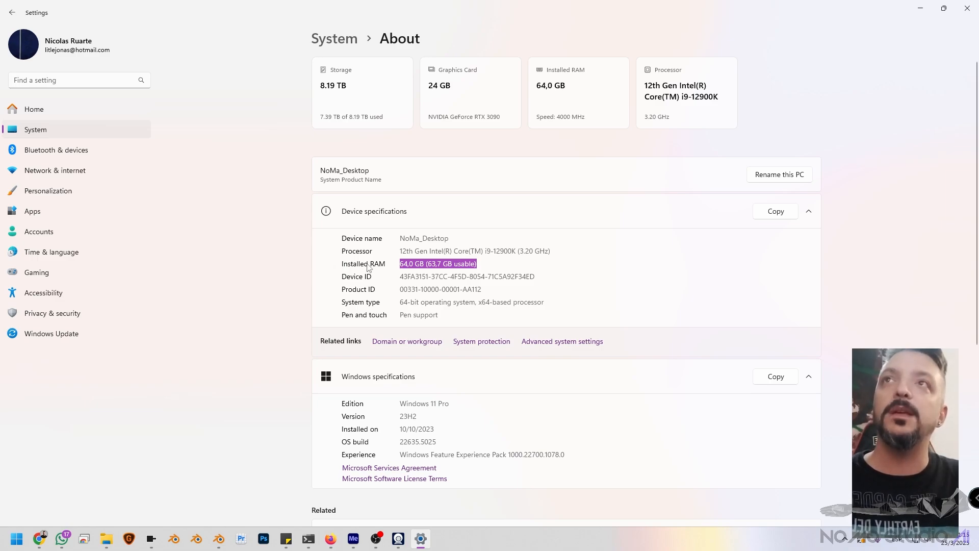
pyautogui.moveTo(478, 263); pyautogui.dragTo(398, 264)
pyautogui.click(451, 264)
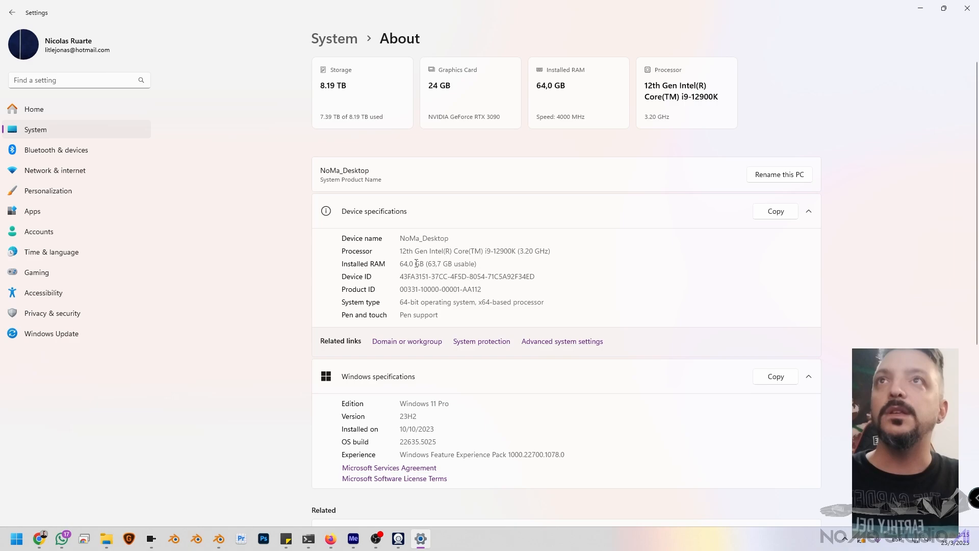
pyautogui.moveTo(477, 264); pyautogui.dragTo(401, 267)
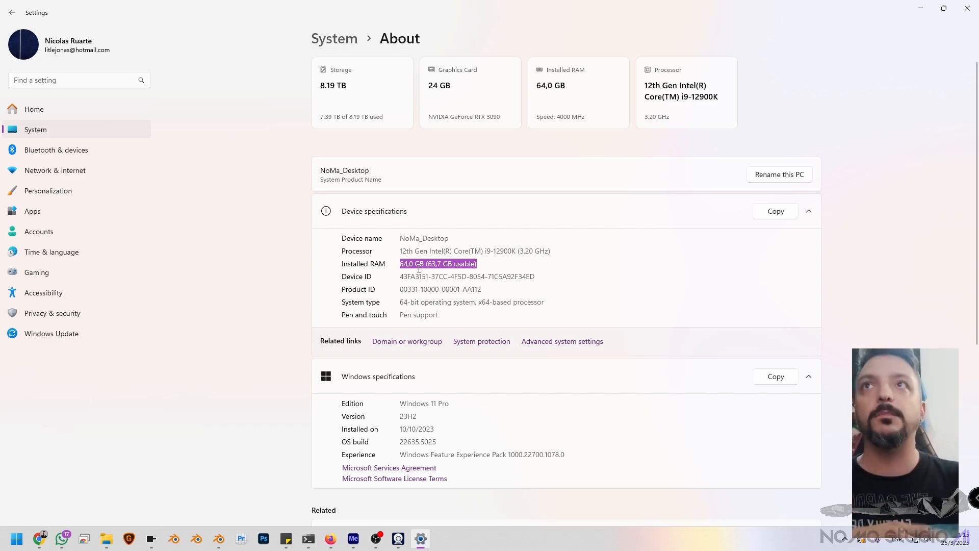
pyautogui.click(409, 267)
pyautogui.moveTo(415, 265); pyautogui.dragTo(400, 264)
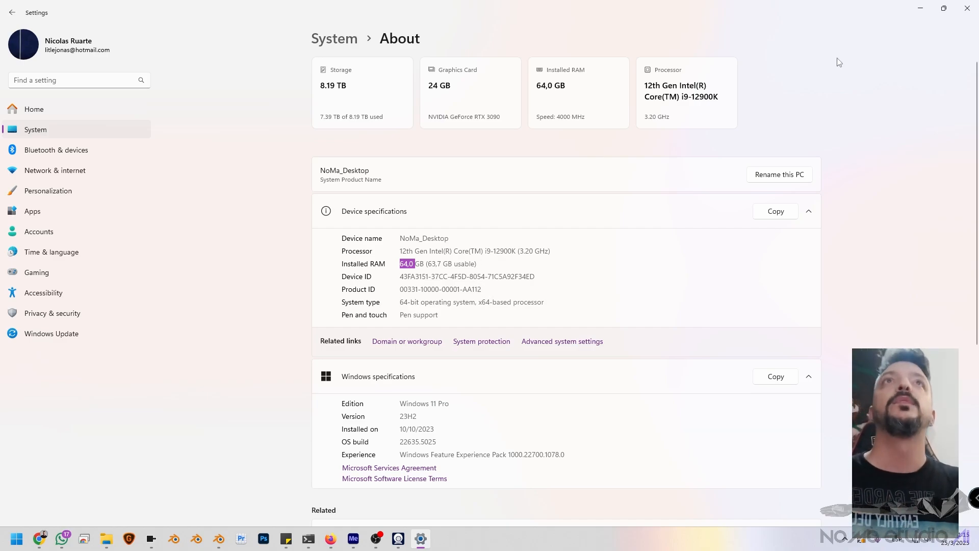
pyautogui.moveTo(474, 265); pyautogui.dragTo(402, 264)
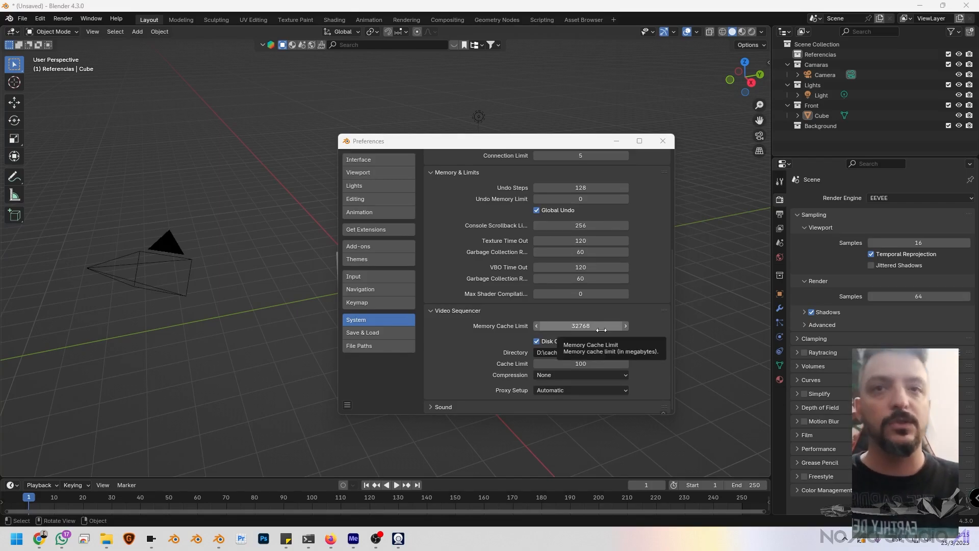
# Back in Blender, set the Video Sequencer's Memory Cache Limit to 32*1024 megabytes.
pyautogui.click(589, 331)
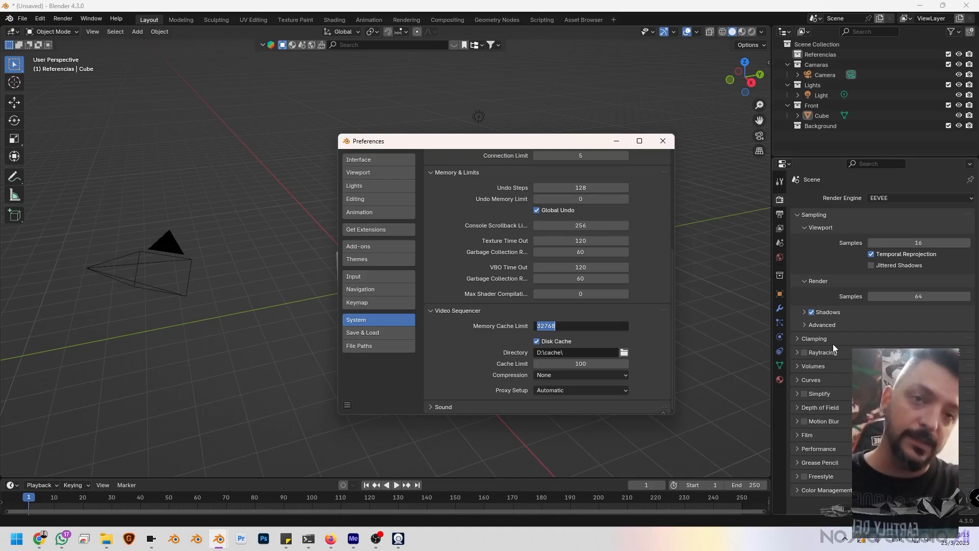
pyautogui.write('32')
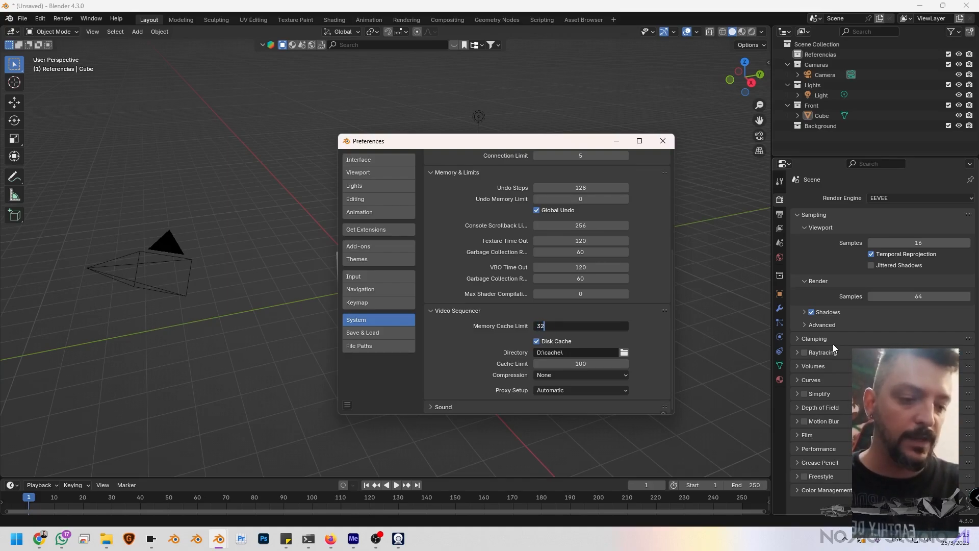
pyautogui.write('*1024')
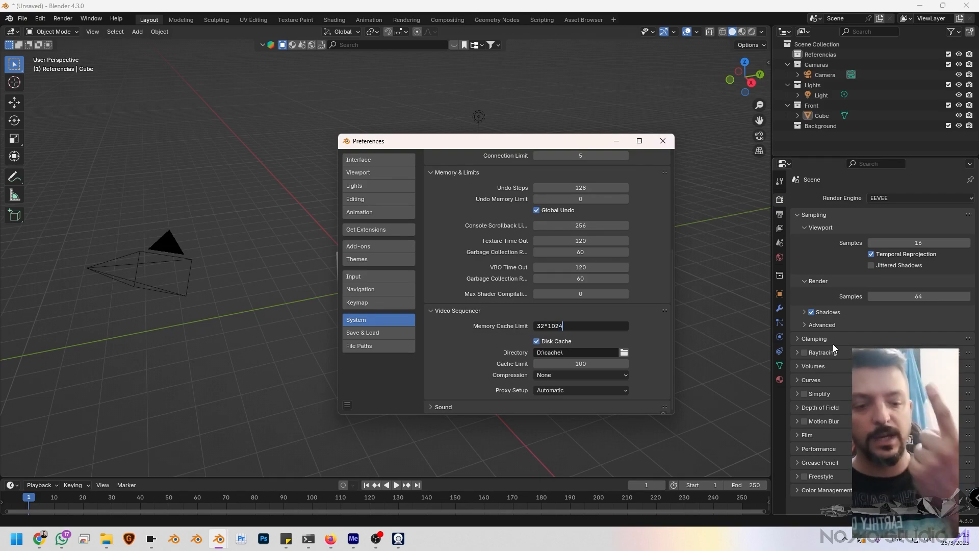
pyautogui.press('Return')
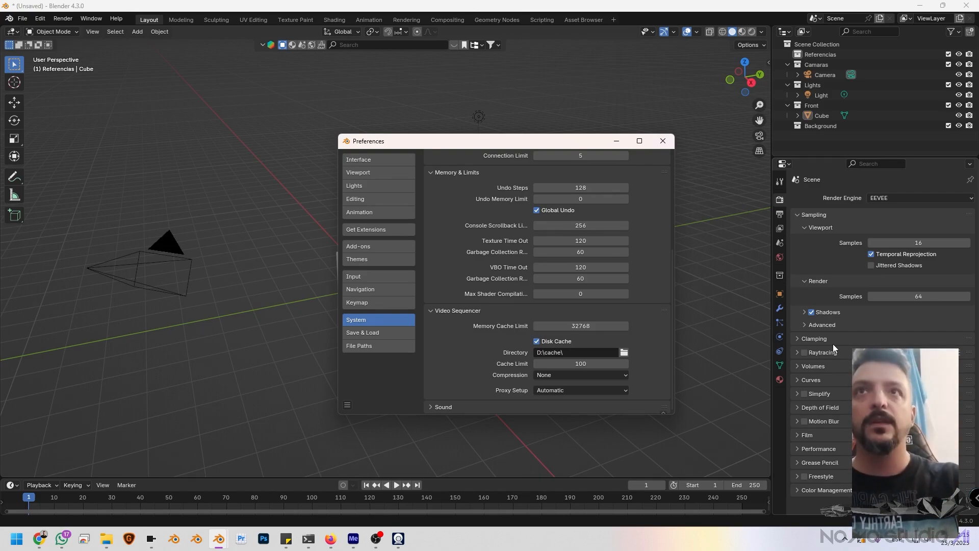
# Try 8*1024 megabytes as the Video Sequencer's Memory Cache Limit and set it back to 32*1024.
pyautogui.click(592, 326)
pyautogui.press('BackSpace')
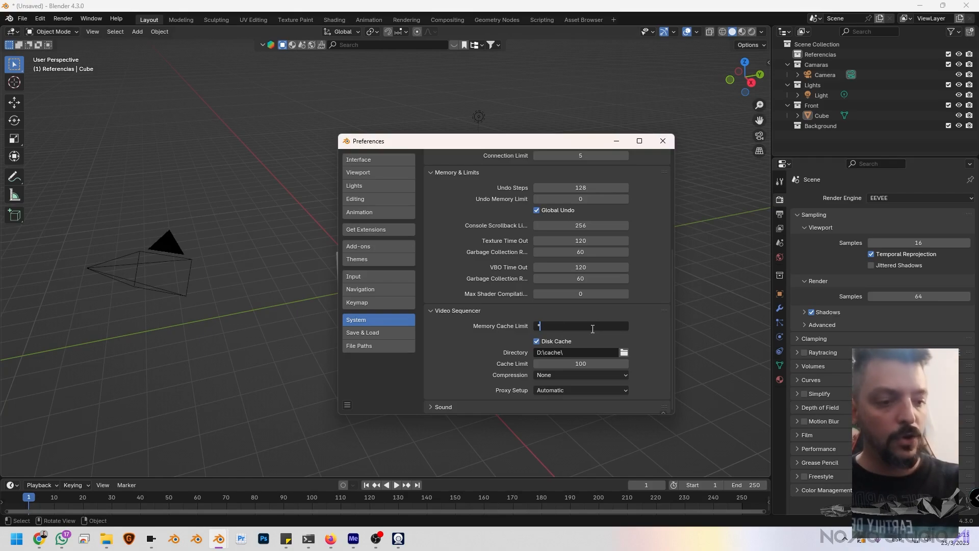
pyautogui.write('8')
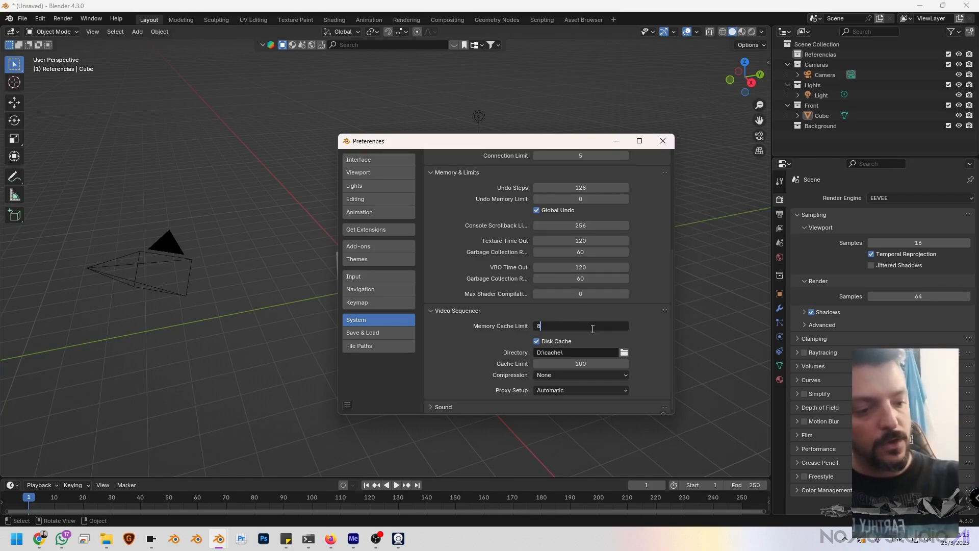
pyautogui.write('*1024')
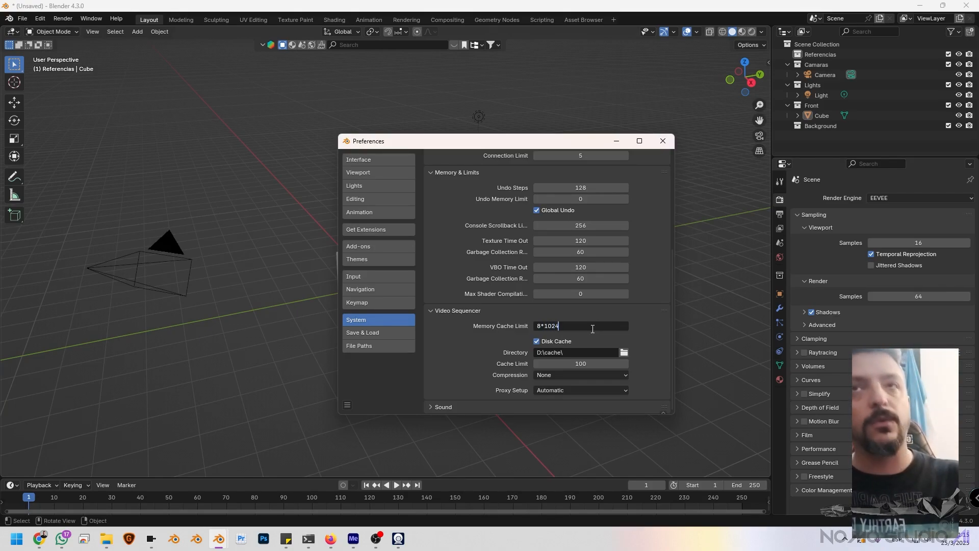
pyautogui.press('Return')
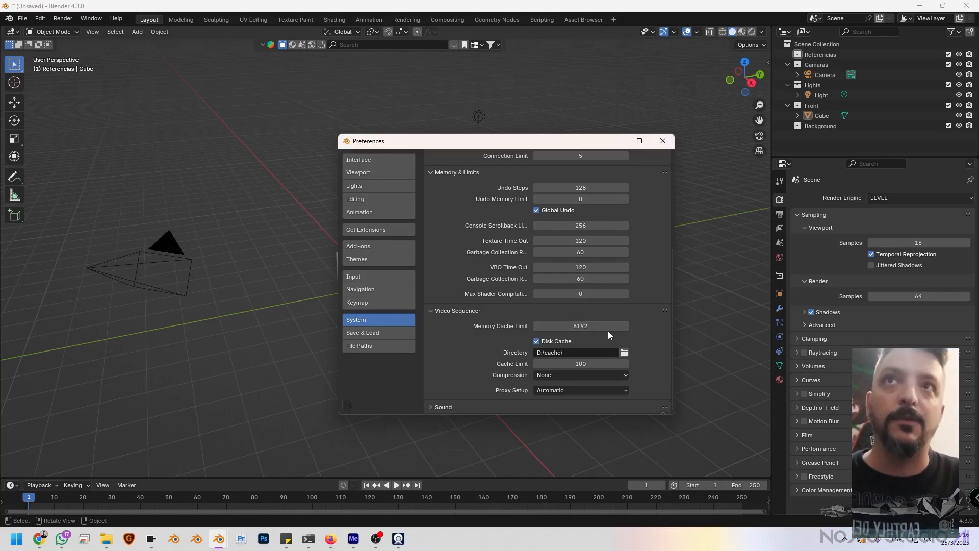
pyautogui.click(582, 325)
pyautogui.write('32')
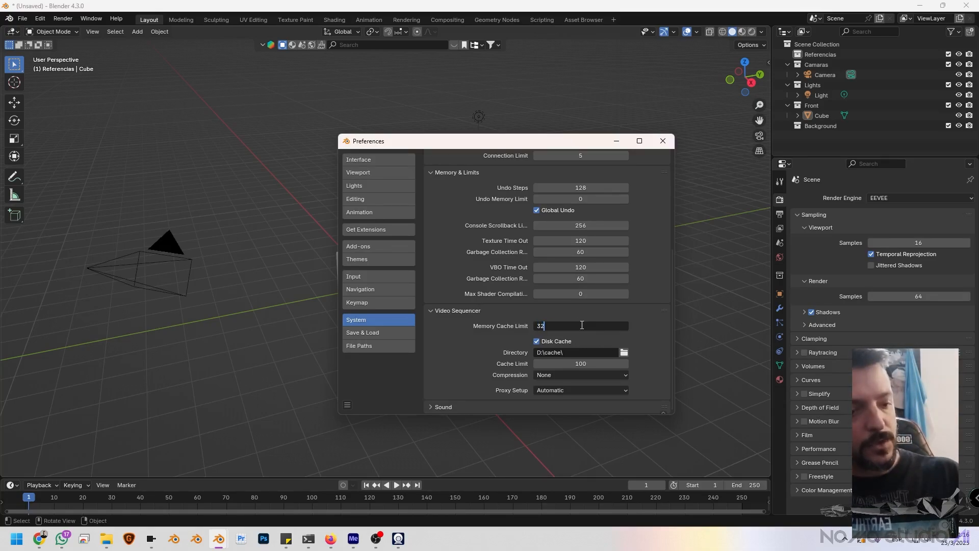
pyautogui.write('*1024')
pyautogui.press('Return')
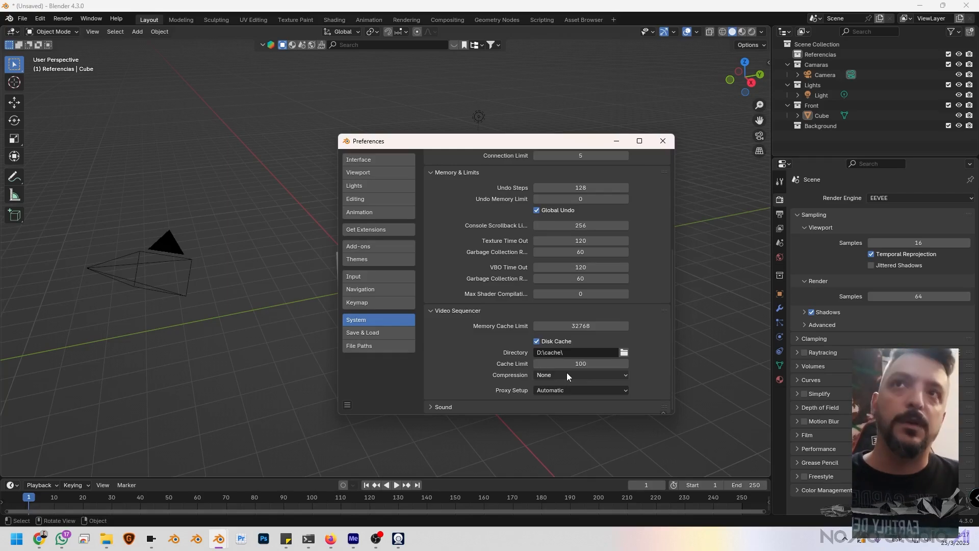
# In the Animation preferences, set the F-Curves' Default Interpolation to Linear.
pyautogui.scroll(8, 591, 354)
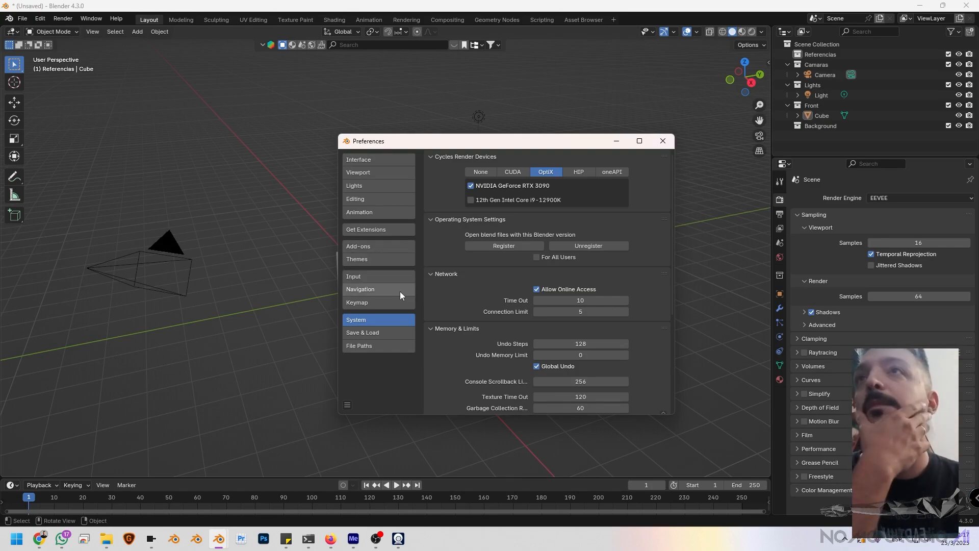
pyautogui.click(369, 214)
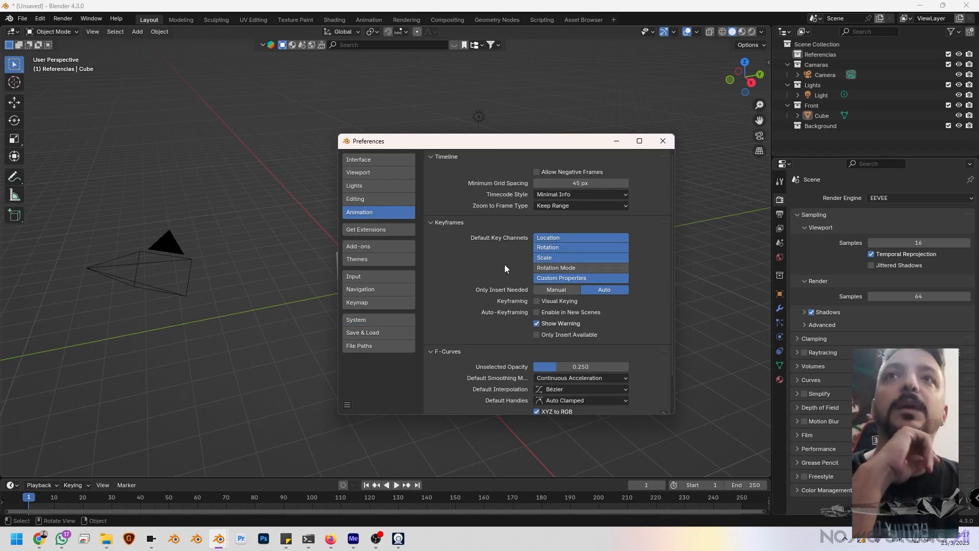
pyautogui.scroll(-2, 504, 264)
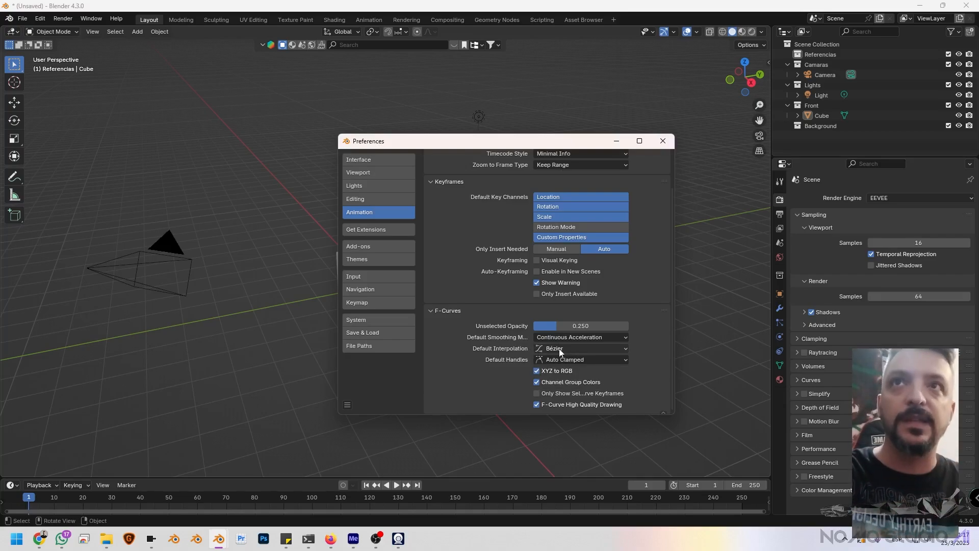
pyautogui.click(570, 349)
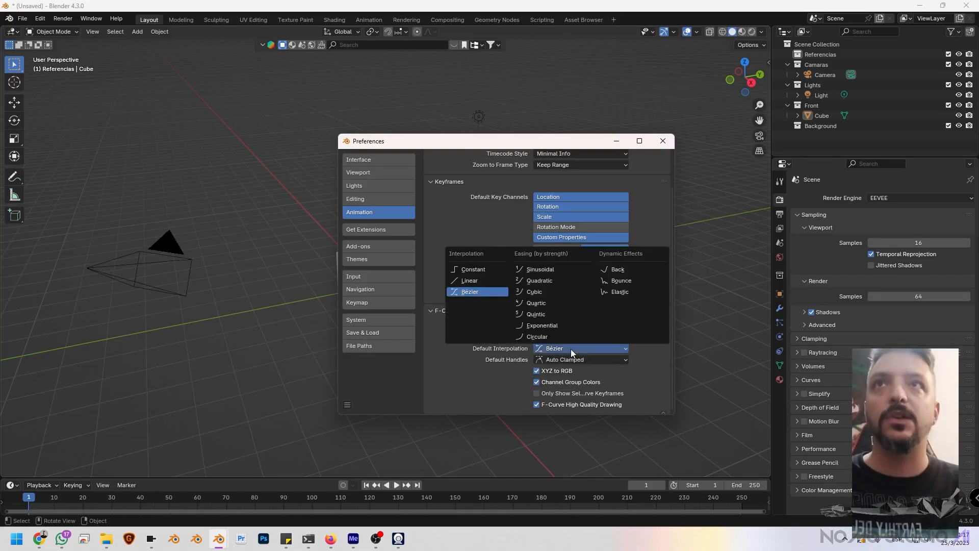
pyautogui.click(473, 281)
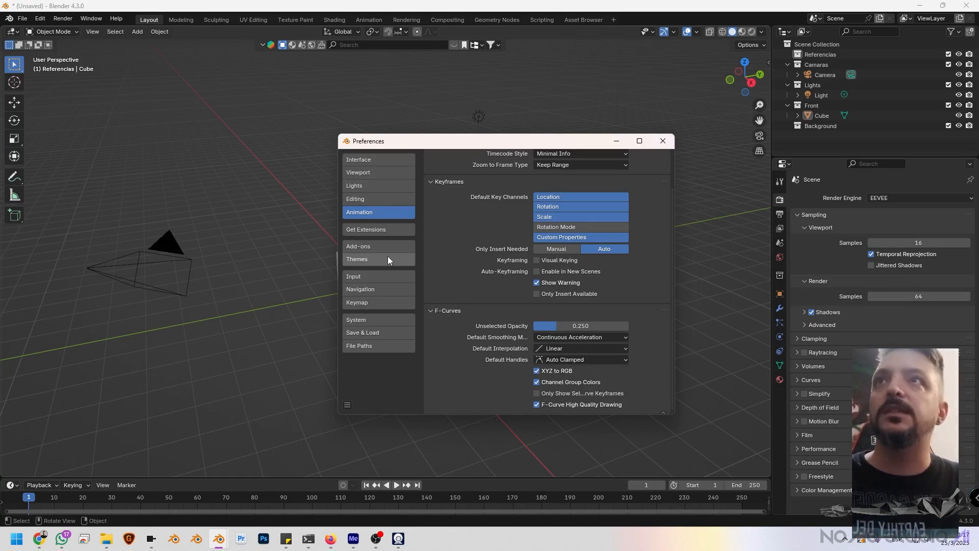
# Search the add-ons in Preferences for "light" and check the Tri-lighting entry.
pyautogui.click(365, 248)
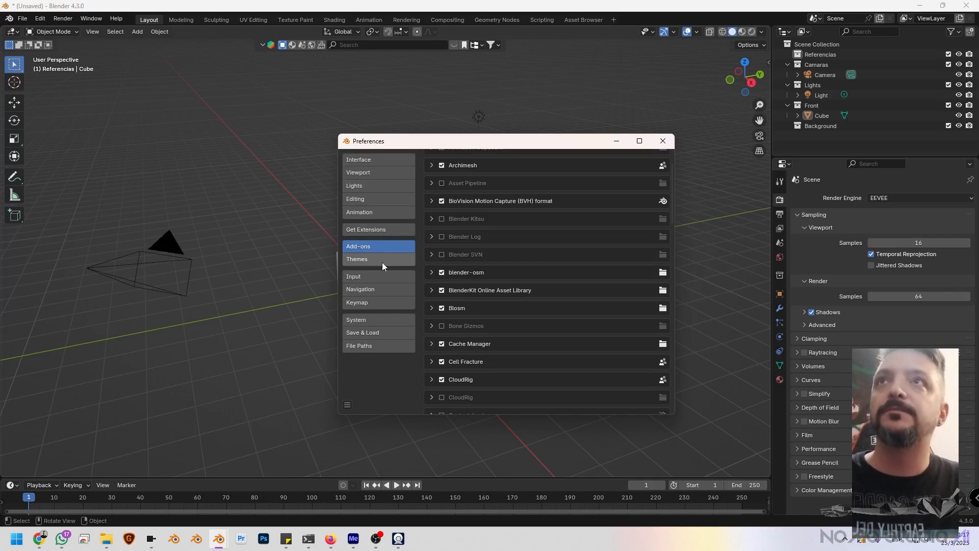
pyautogui.scroll(2, 535, 283)
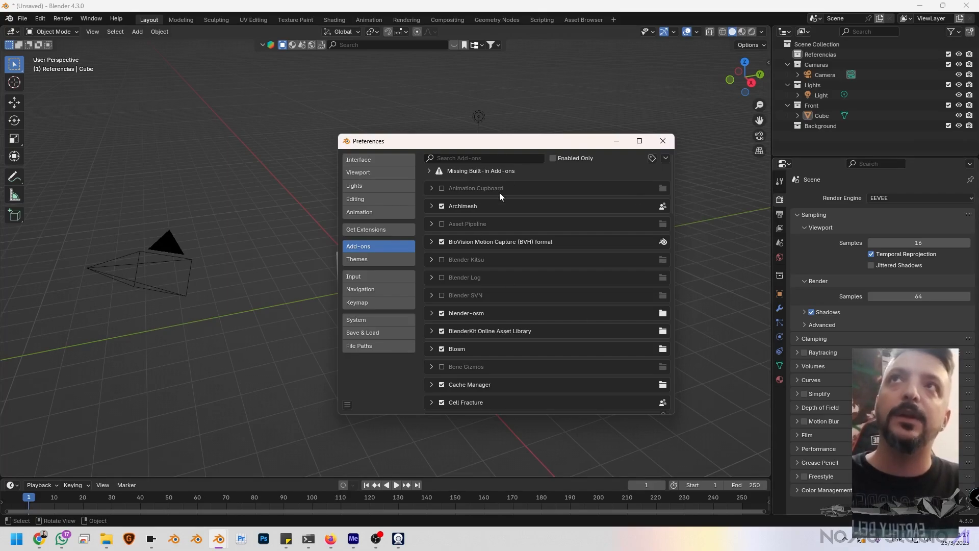
pyautogui.click(464, 159)
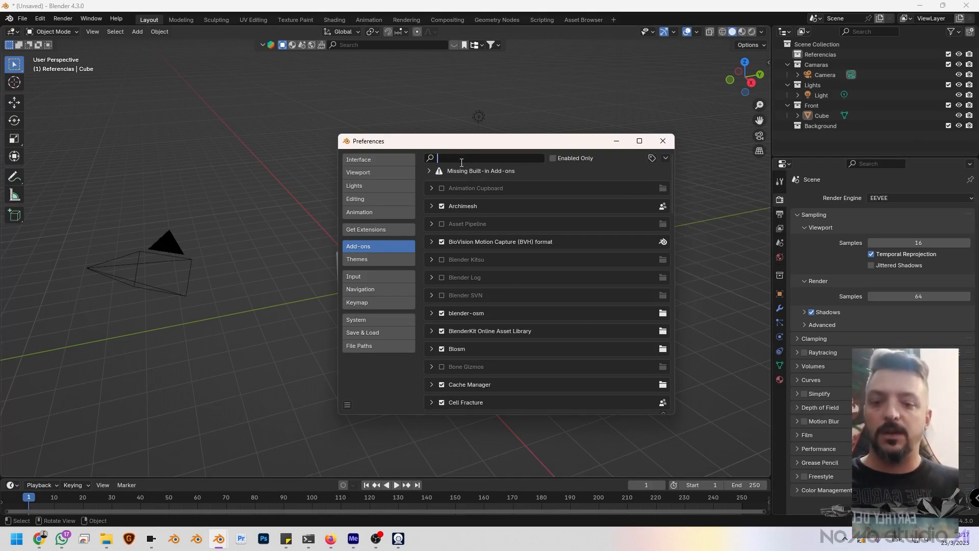
pyautogui.write('light')
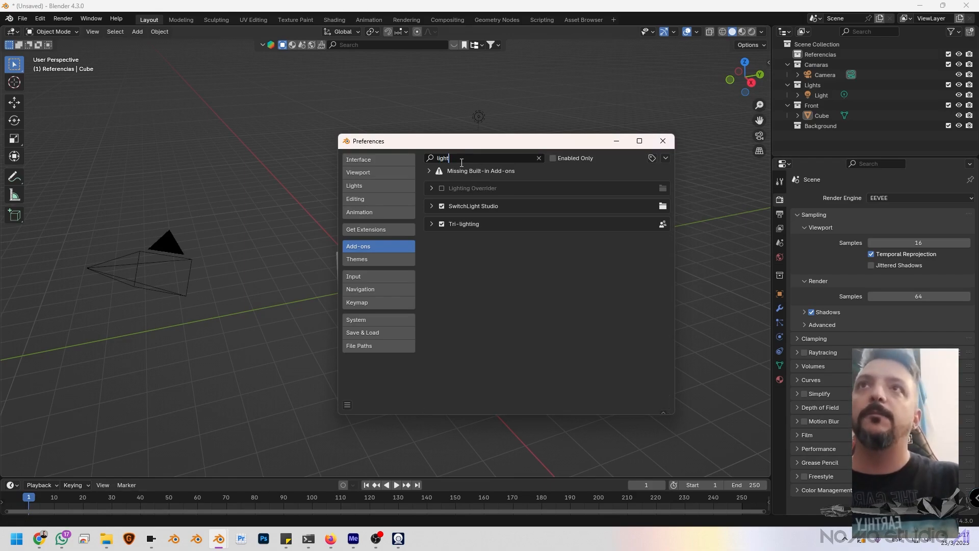
pyautogui.moveTo(461, 162); pyautogui.dragTo(392, 157)
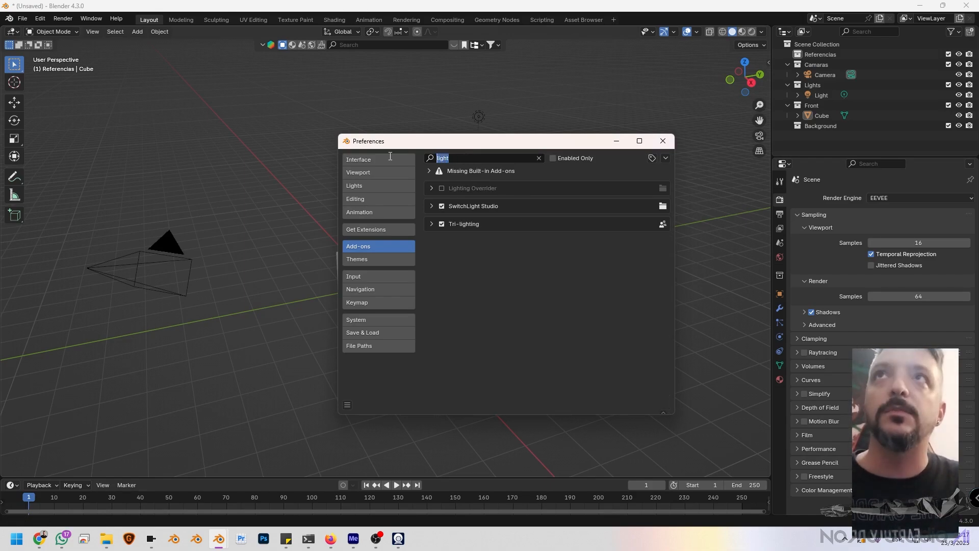
pyautogui.click(452, 159)
pyautogui.moveTo(452, 160); pyautogui.dragTo(425, 158)
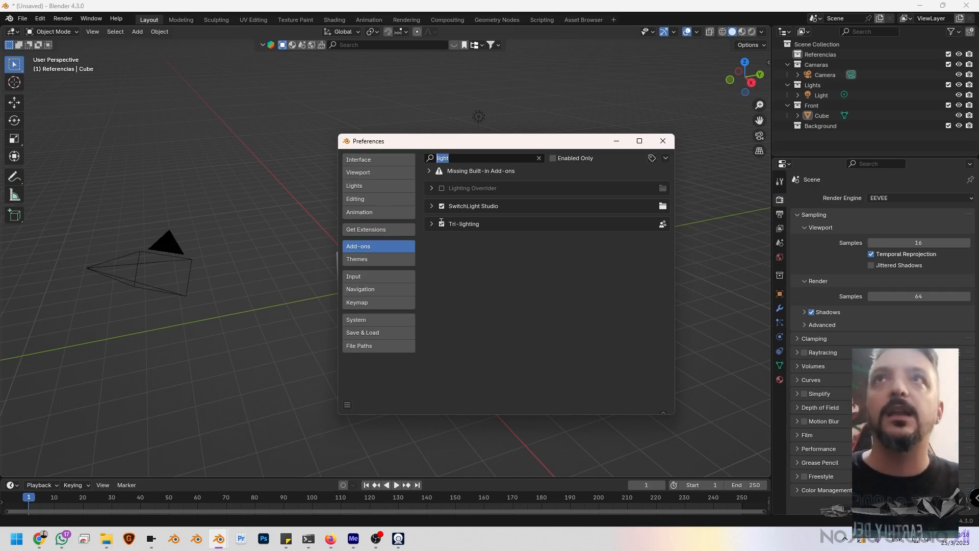
pyautogui.click(461, 226)
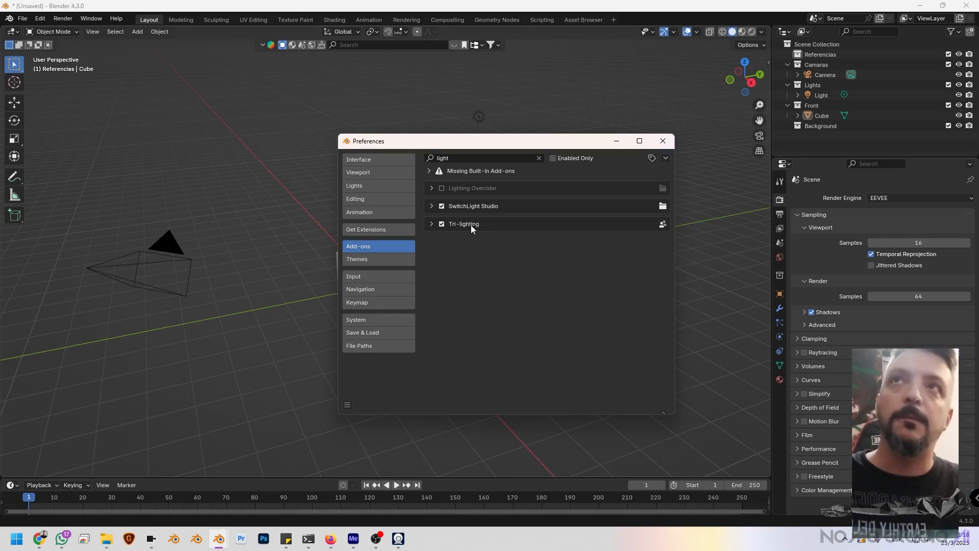
# Search the add-ons for "node" and for "extra" to check Node Wrangler and the Extra Objects add-ons.
pyautogui.click(460, 159)
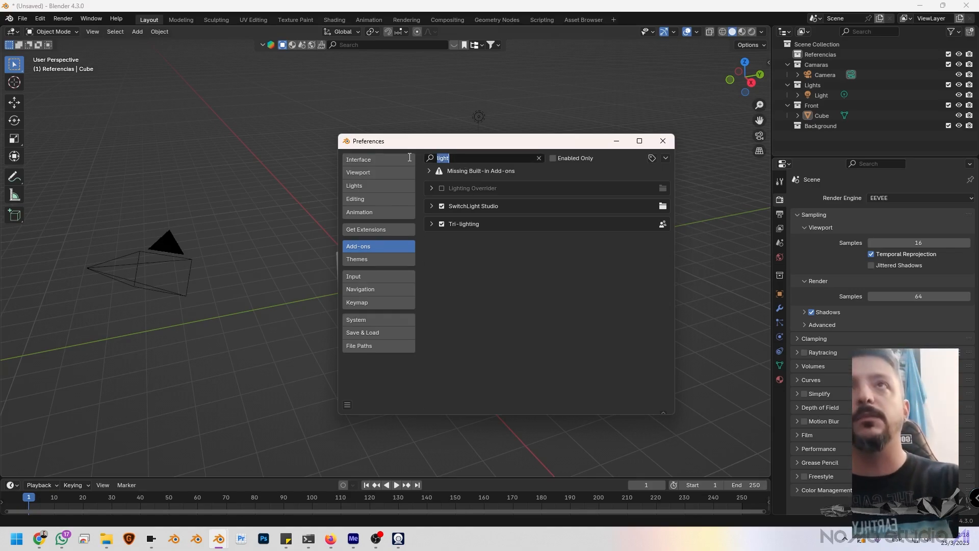
pyautogui.write('node')
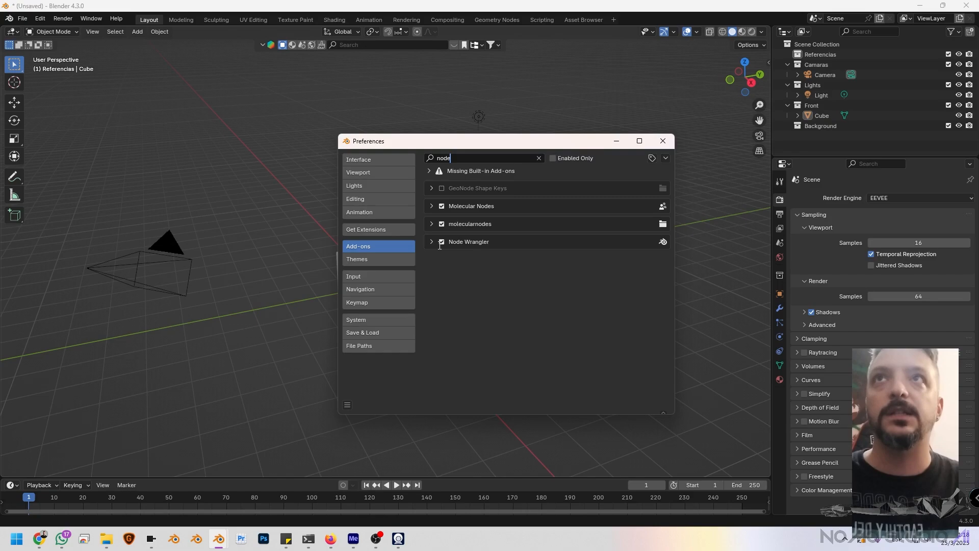
pyautogui.moveTo(461, 163); pyautogui.dragTo(399, 156)
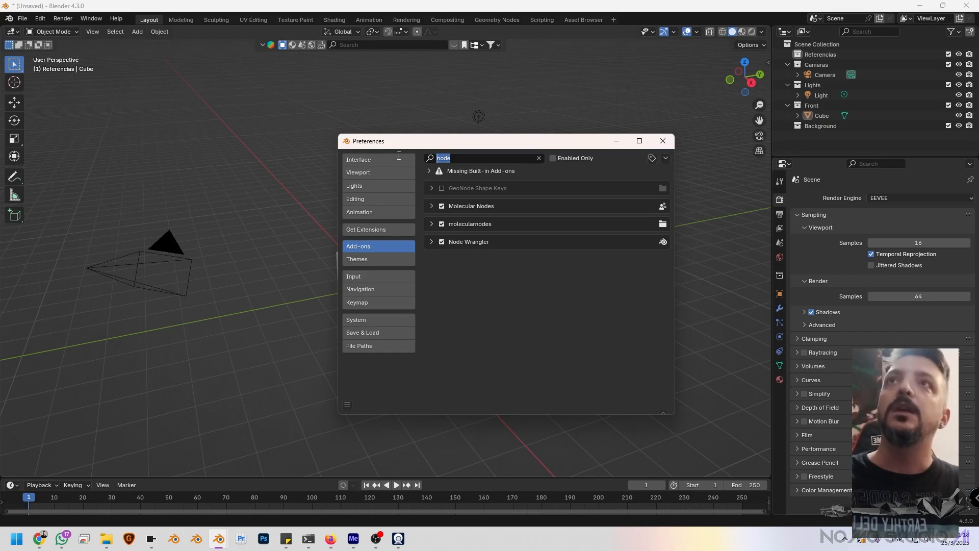
pyautogui.write('extra')
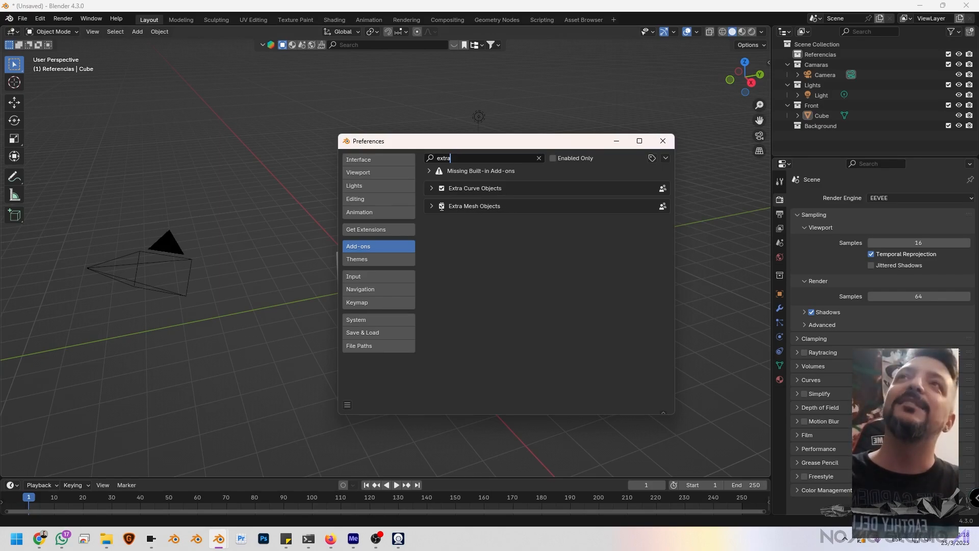
pyautogui.click(442, 206)
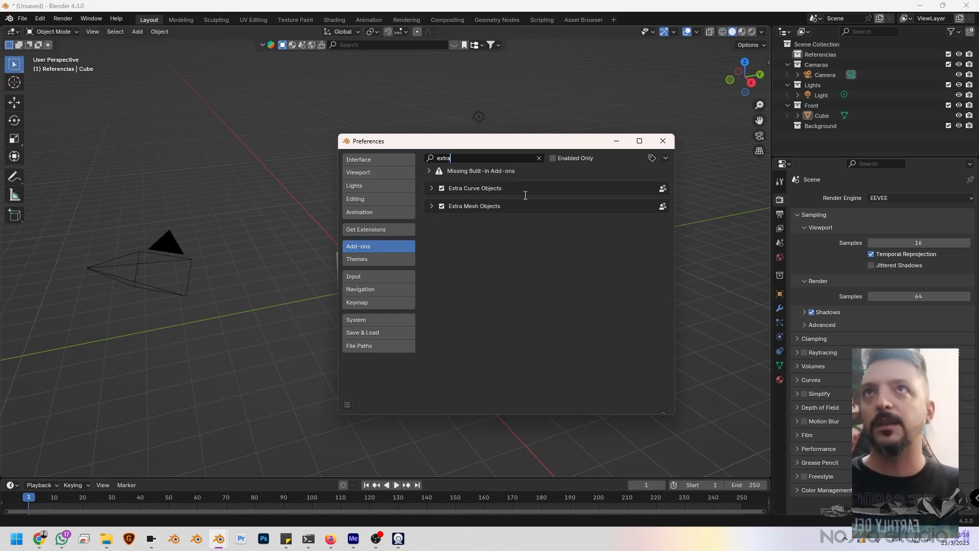
# Search the add-ons for "tools" and close the Preferences.
pyautogui.doubleClick(453, 158)
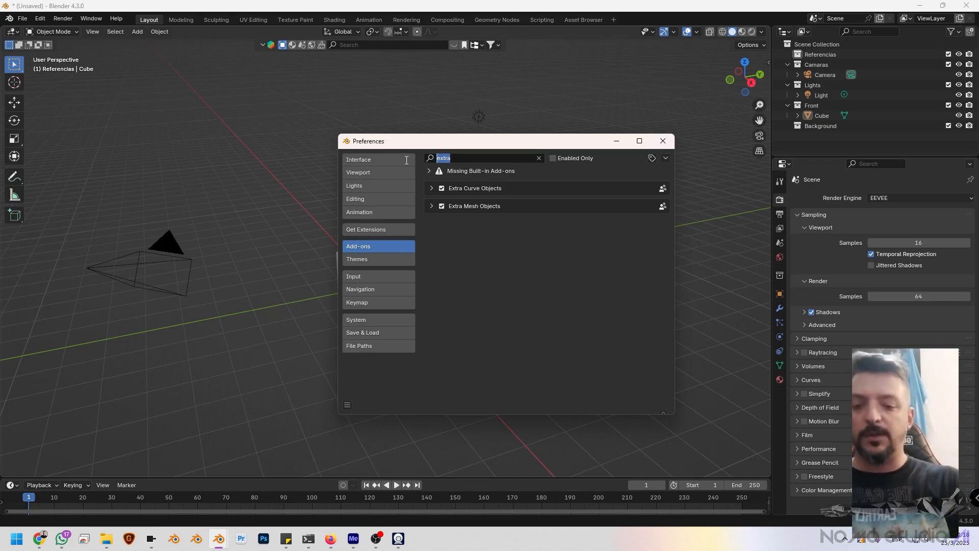
pyautogui.write('too')
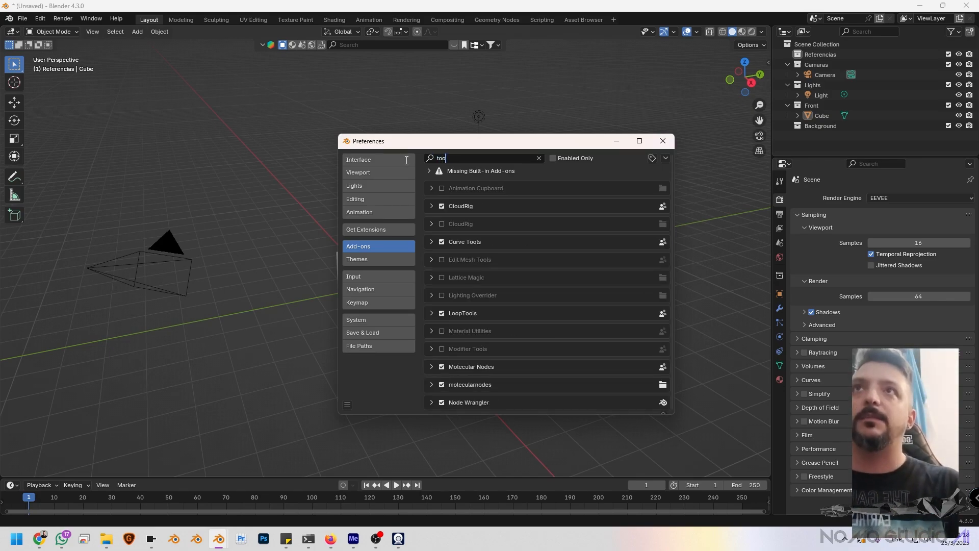
pyautogui.write('ls')
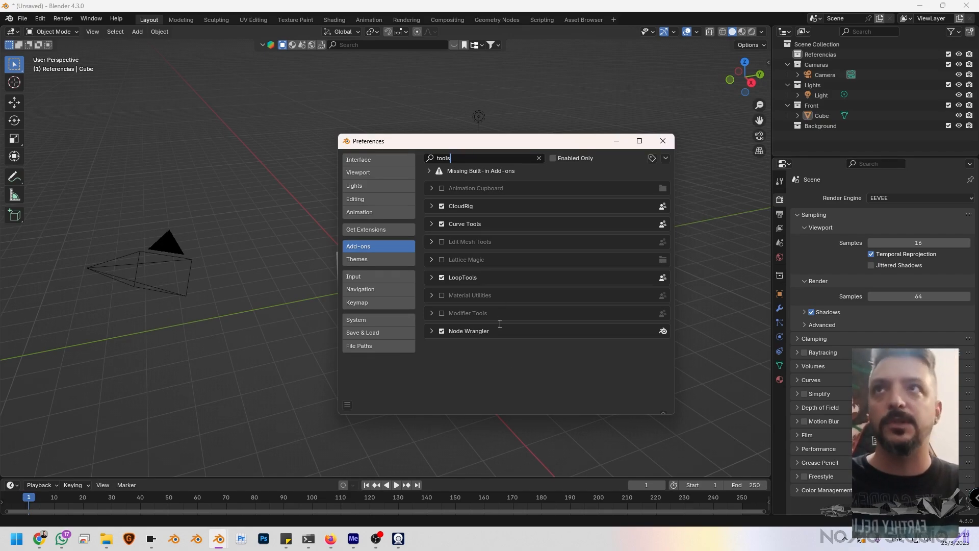
pyautogui.click(662, 141)
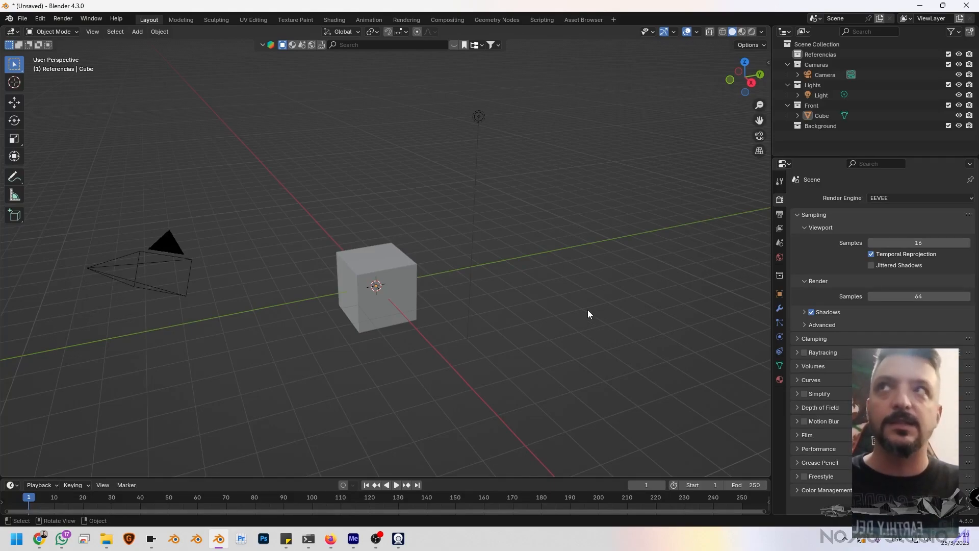
# Enlarge the timeline area by raising its border with the 3D viewport.
pyautogui.moveTo(465, 308); pyautogui.dragTo(465, 371, button='middle')
pyautogui.moveTo(466, 481); pyautogui.dragTo(467, 373)
pyautogui.moveTo(578, 289); pyautogui.dragTo(490, 228, button='middle')
# Show the Screencast Keys settings in the 3D viewport's sidebar and enable the key display.
pyautogui.press('n')
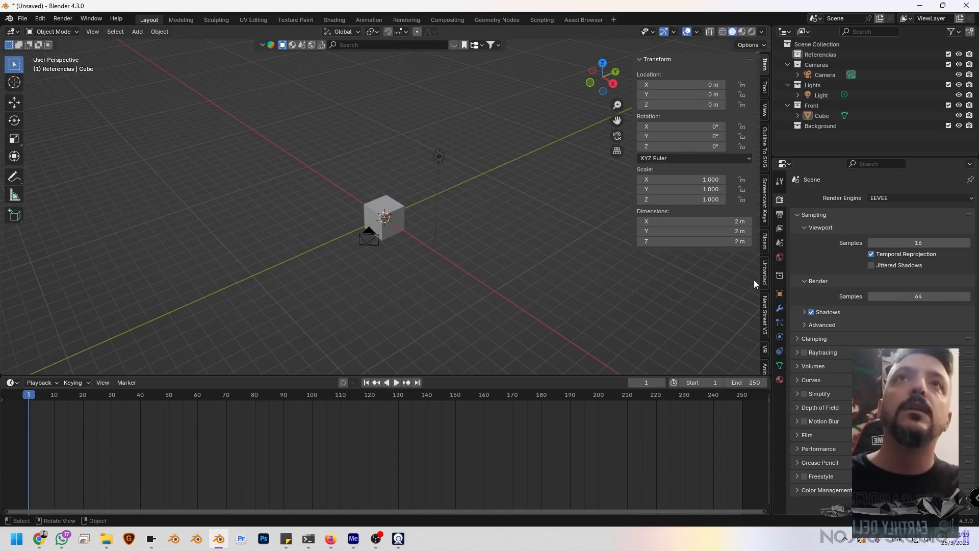
pyautogui.scroll(-5, 765, 293)
pyautogui.click(765, 104)
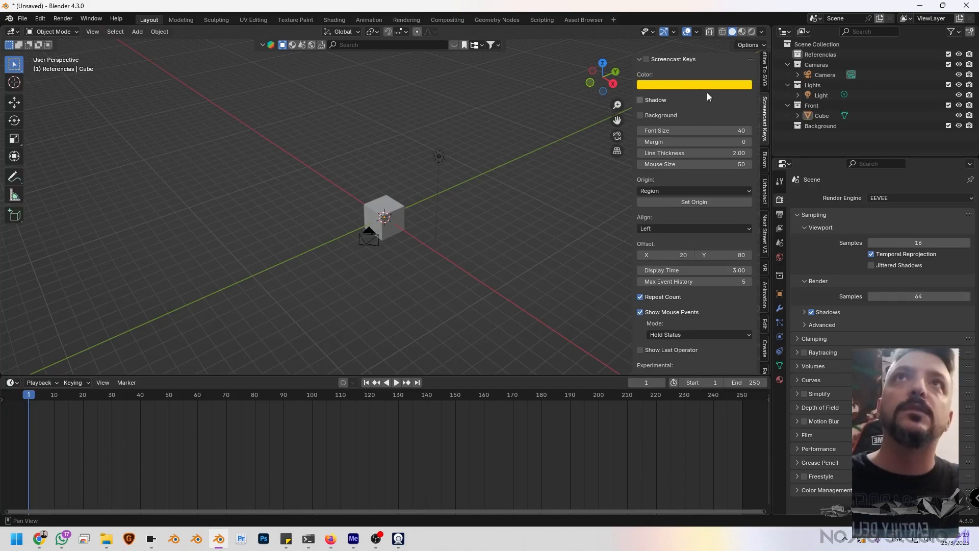
pyautogui.moveTo(410, 287); pyautogui.dragTo(415, 262, button='middle')
pyautogui.click(646, 59)
pyautogui.click(647, 61)
# Test the key display by selecting the cube, toggling Screencast Keys again and deselecting the cube.
pyautogui.click(382, 215)
pyautogui.moveTo(383, 215); pyautogui.dragTo(735, 236, button='middle')
pyautogui.scroll(-1, 735, 236)
pyautogui.scroll(1, 712, 279)
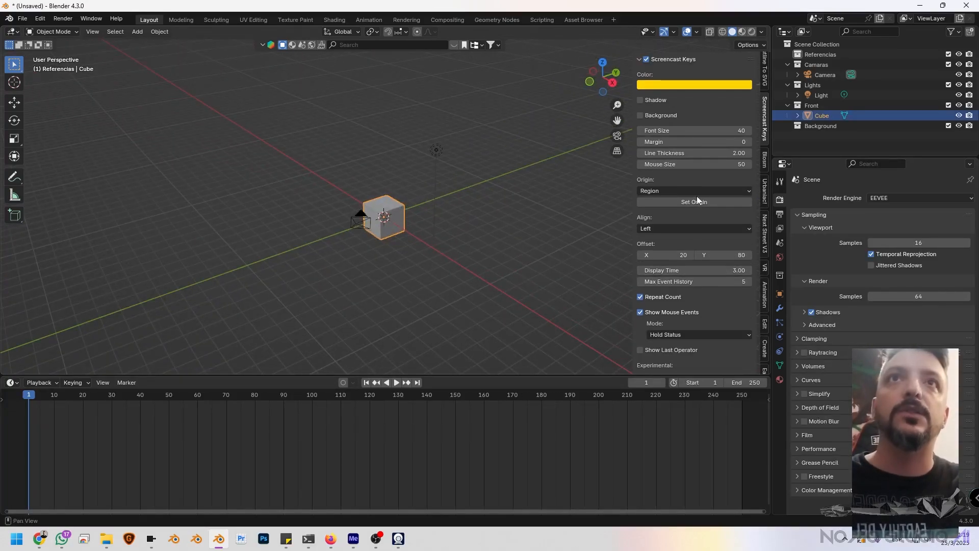
pyautogui.click(647, 59)
pyautogui.moveTo(572, 178); pyautogui.dragTo(197, 56, button='middle')
pyautogui.click(536, 231)
# Search the add-ons in Preferences for "scree", disable and re-enable the Screencast Keys add-on, and close the Preferences.
pyautogui.click(38, 20)
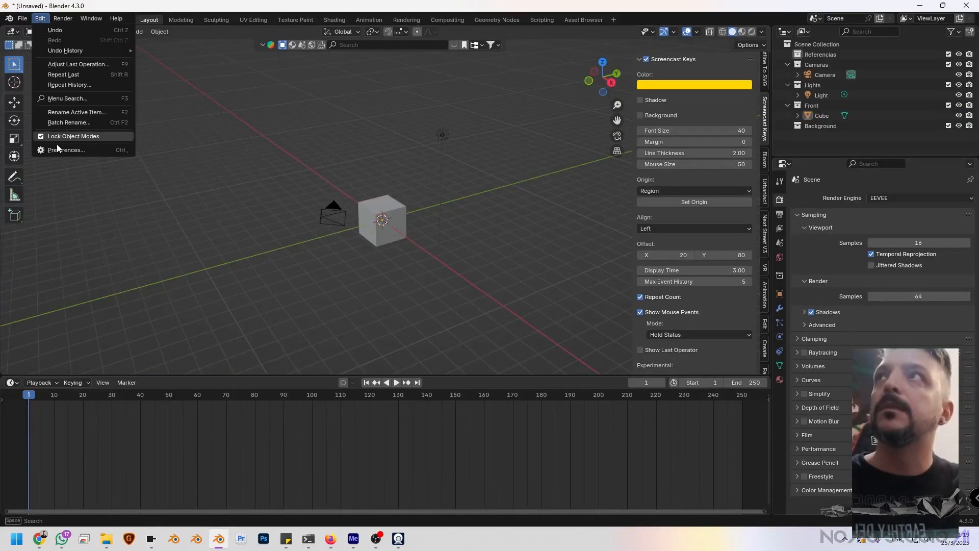
pyautogui.click(59, 148)
pyautogui.click(162, 26)
pyautogui.write('scree')
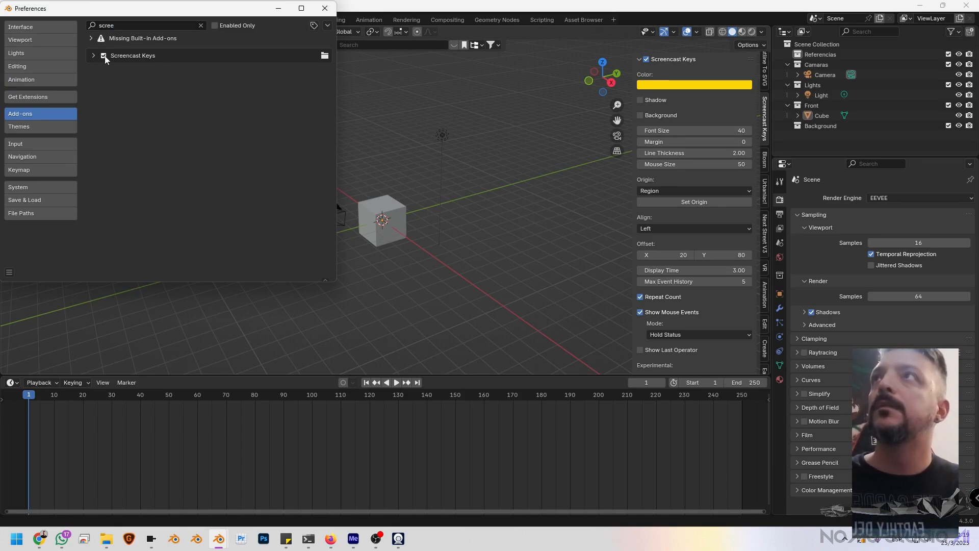
pyautogui.click(103, 56)
pyautogui.click(104, 55)
pyautogui.click(325, 8)
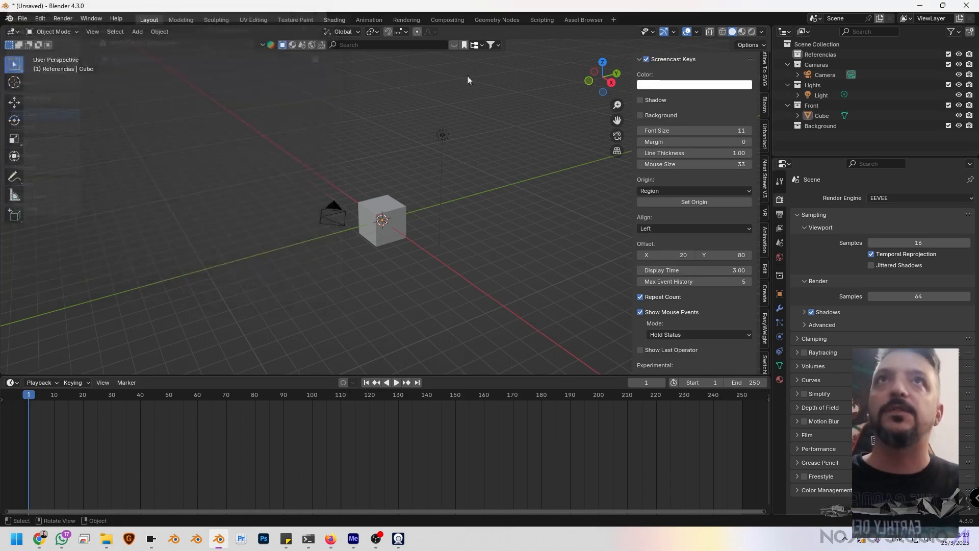
# Select the cube in the viewport to test the key display and hide the sidebar.
pyautogui.moveTo(449, 209); pyautogui.dragTo(541, 282, button='middle')
pyautogui.scroll(8, 429, 255)
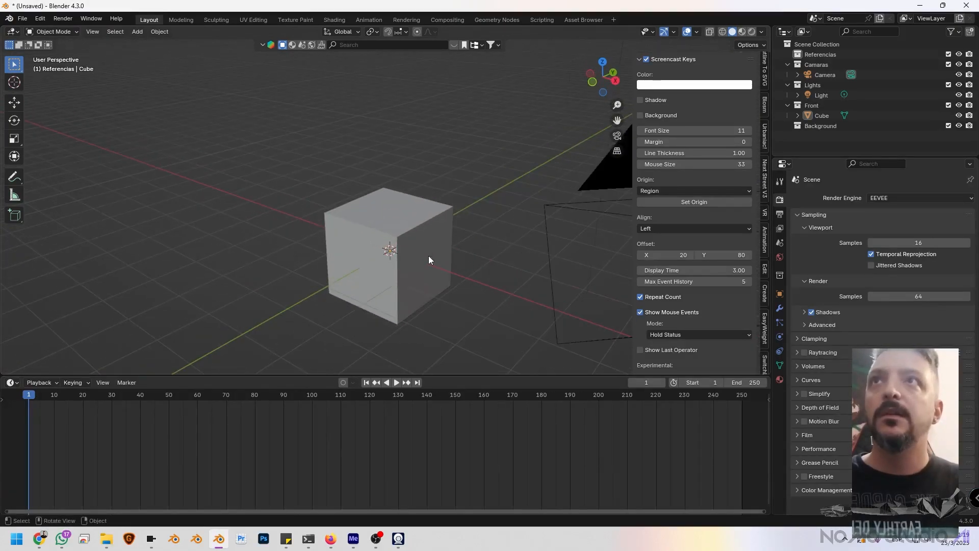
pyautogui.click(443, 258)
pyautogui.scroll(-2, 465, 257)
pyautogui.press('n')
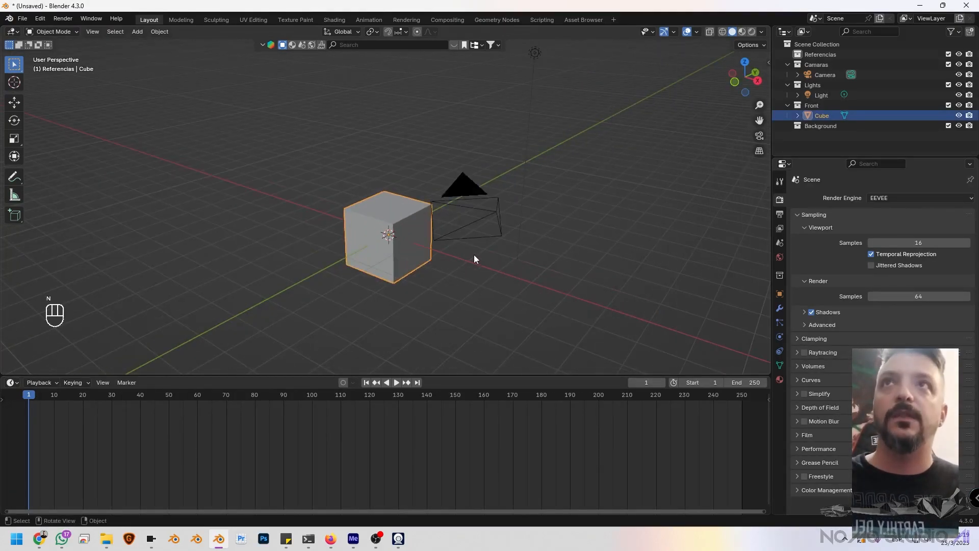
# Set the Screencast Keys display color to yellow and its font size to 26.
pyautogui.moveTo(338, 242)
pyautogui.mouseDown(button='middle')
pyautogui.moveTo(268, 236)
pyautogui.moveTo(319, 237)
pyautogui.mouseUp(button='middle')
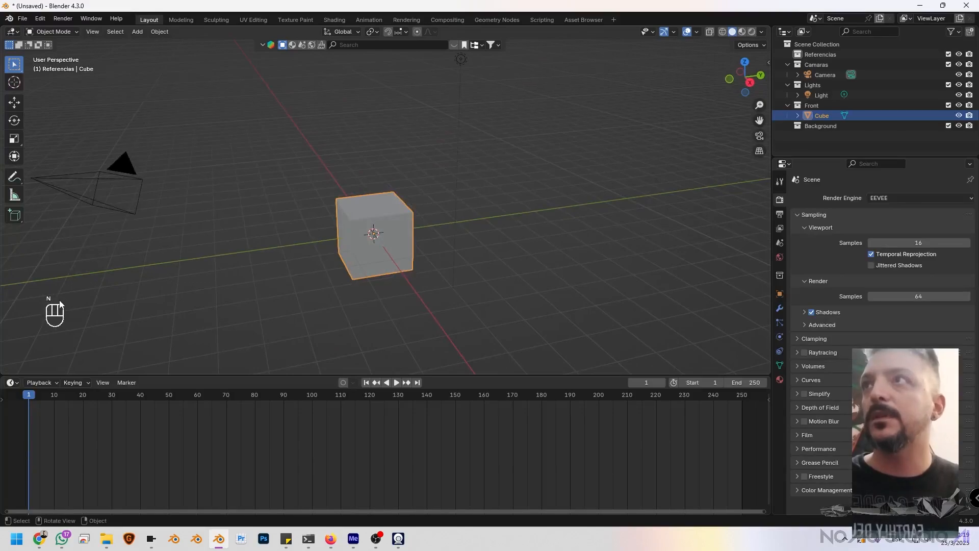
pyautogui.press('n')
pyautogui.click(678, 87)
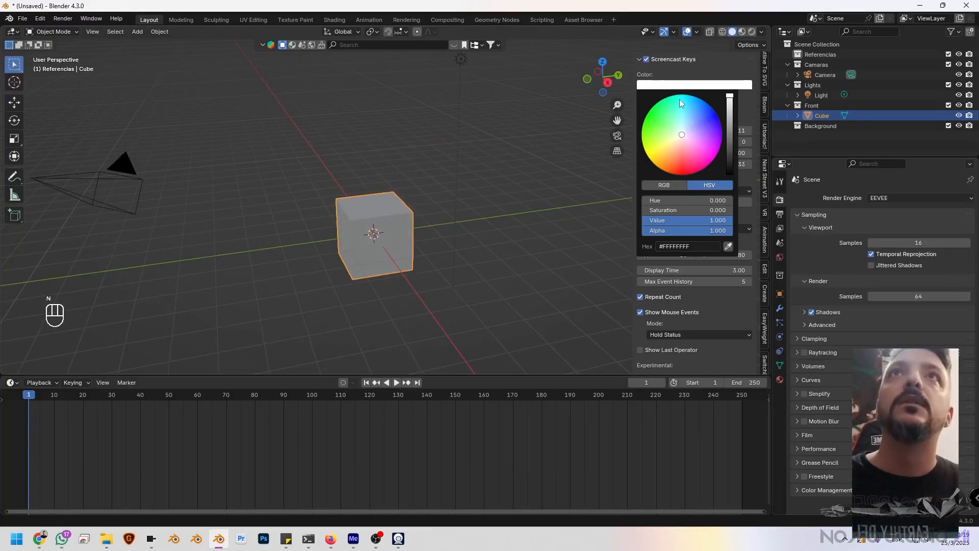
pyautogui.moveTo(678, 134); pyautogui.dragTo(704, 130)
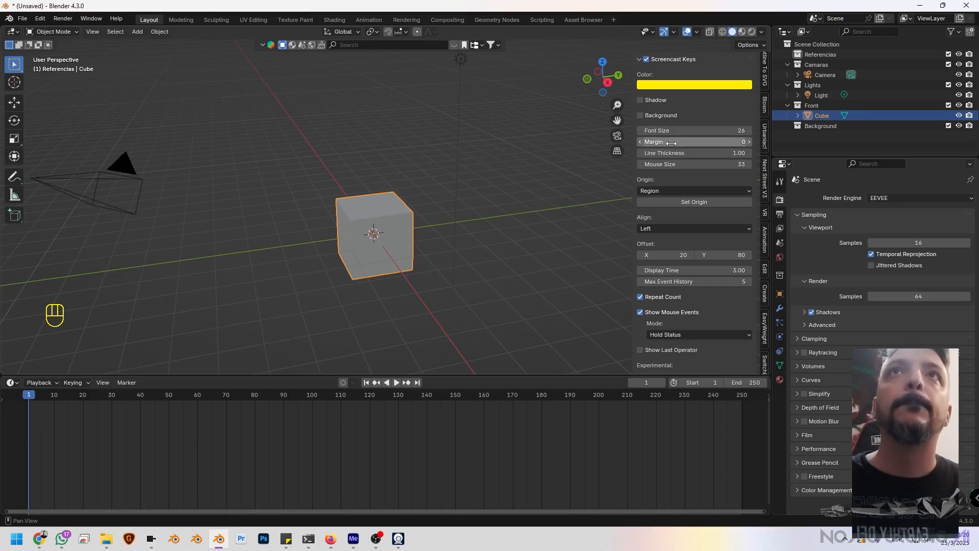
# Test the restyled key display by orbiting the view and repeatedly showing and hiding the viewport's sidebar.
pyautogui.click(259, 296)
pyautogui.moveTo(258, 295); pyautogui.dragTo(365, 258, button='middle')
pyautogui.press('n')
pyautogui.click(366, 260)
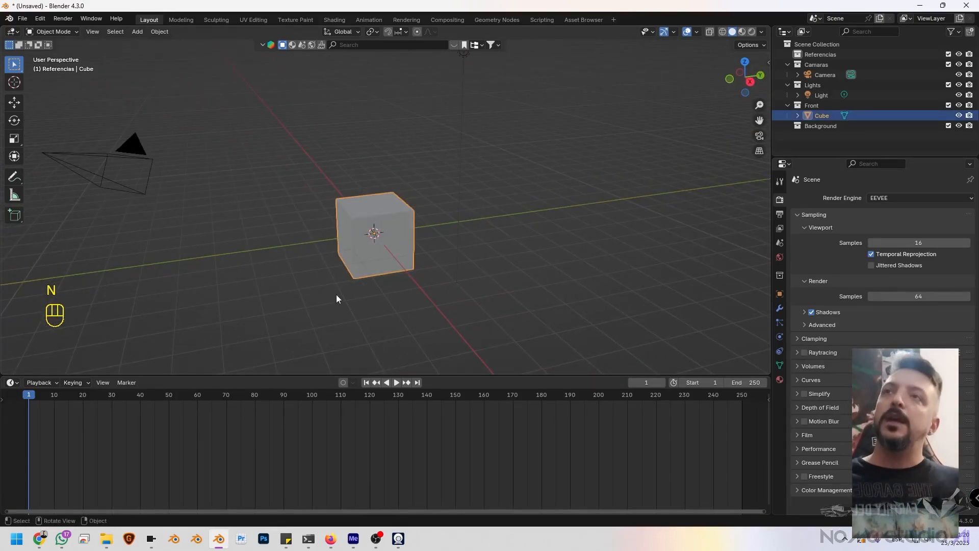
pyautogui.moveTo(336, 299); pyautogui.dragTo(65, 293, button='middle')
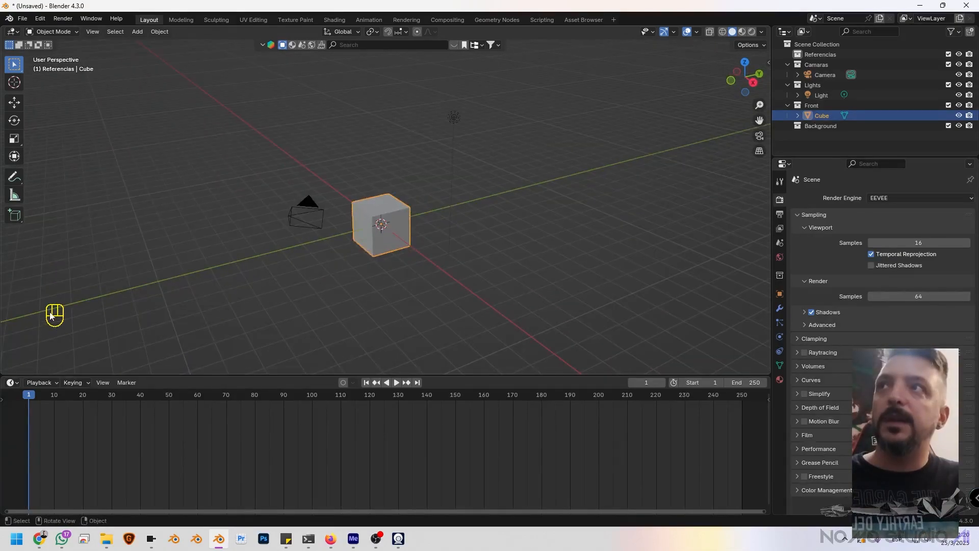
pyautogui.press('n')
pyautogui.press('n')
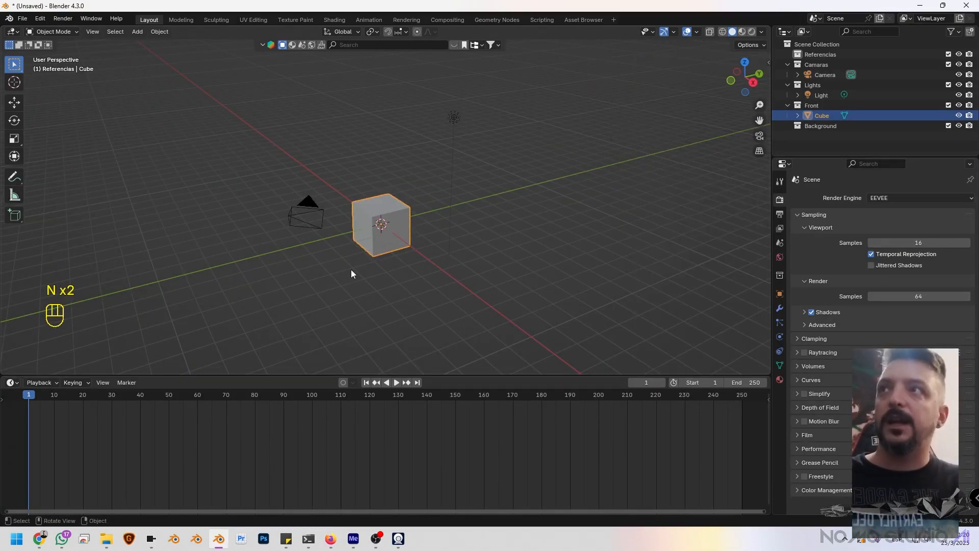
pyautogui.press('n')
pyautogui.press('n')
# Show the selected cube's Transform properties in the 3D viewport's sidebar.
pyautogui.press('n')
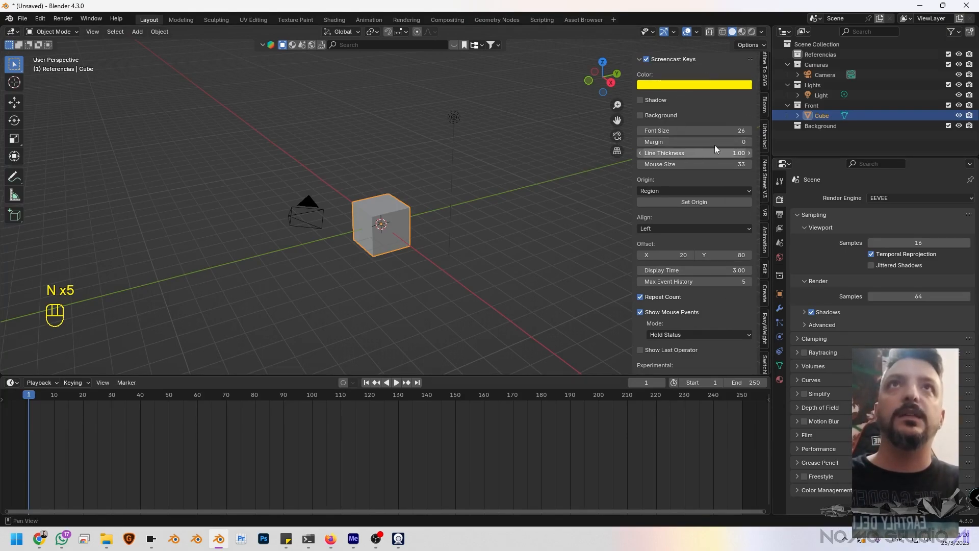
pyautogui.scroll(4, 767, 140)
pyautogui.click(769, 53)
pyautogui.click(766, 63)
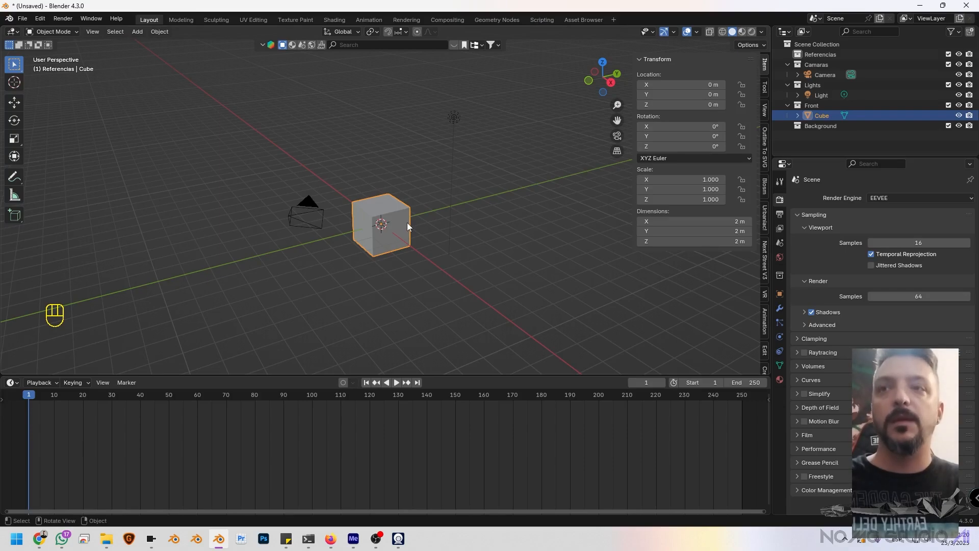
# Try moving the cube freely twice, deselecting and reselecting it in between, and cancel each move.
pyautogui.press('g')
pyautogui.rightClick(448, 191)
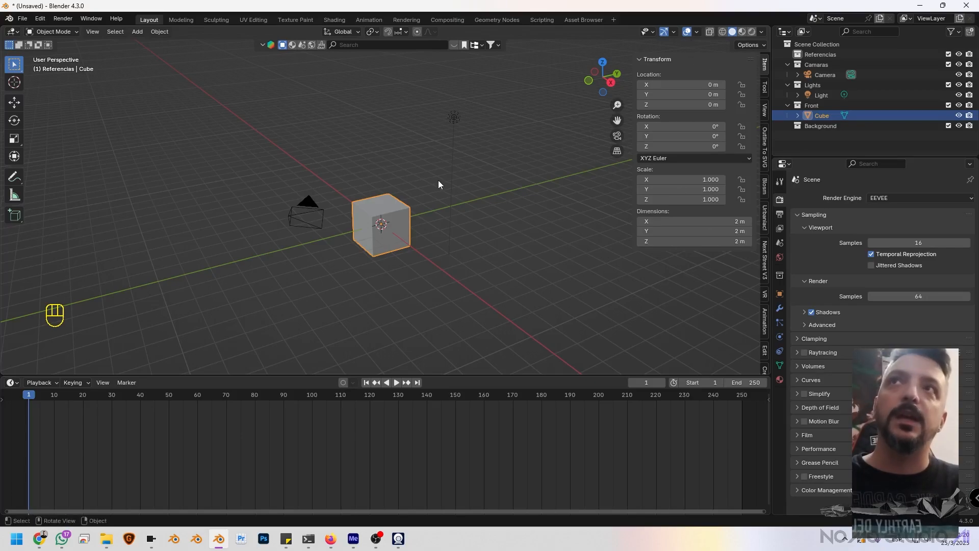
pyautogui.click(446, 111)
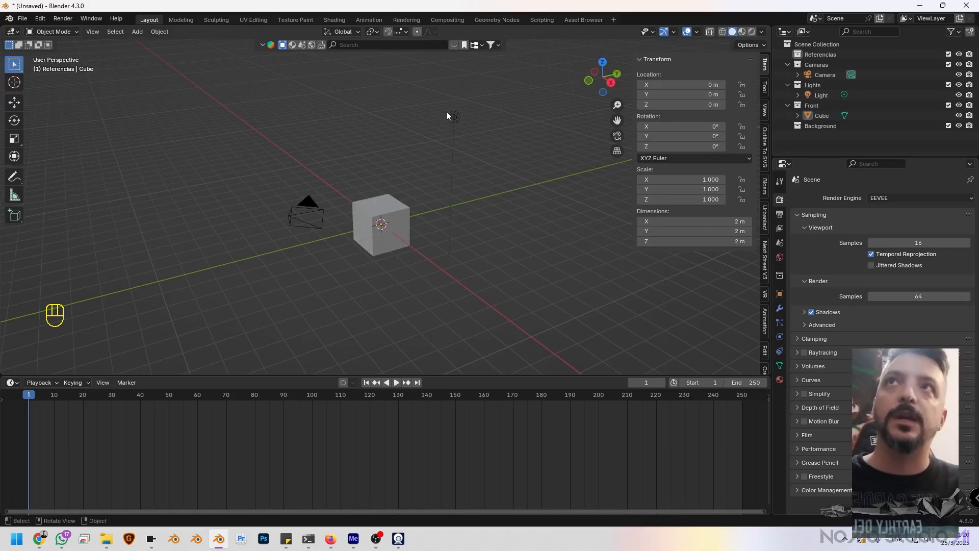
pyautogui.click(397, 206)
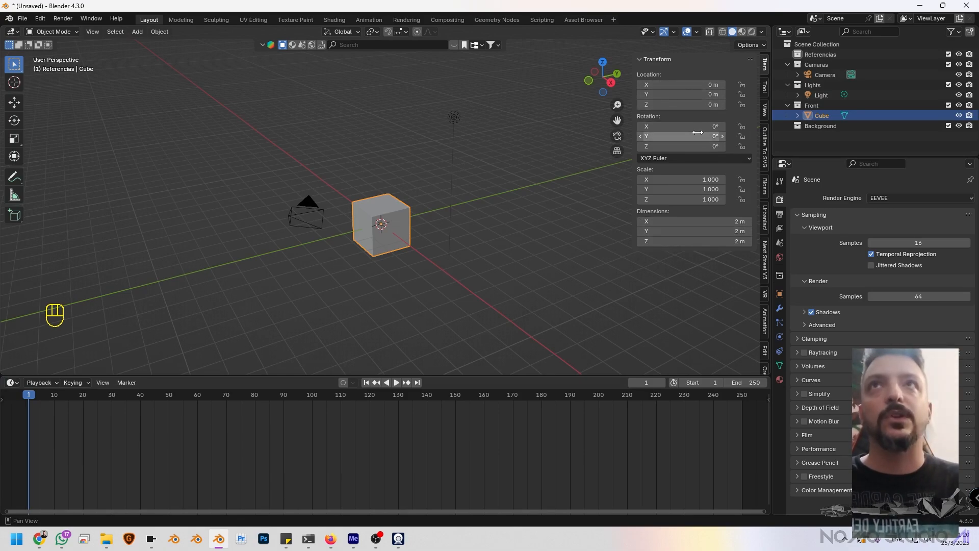
pyautogui.press('g')
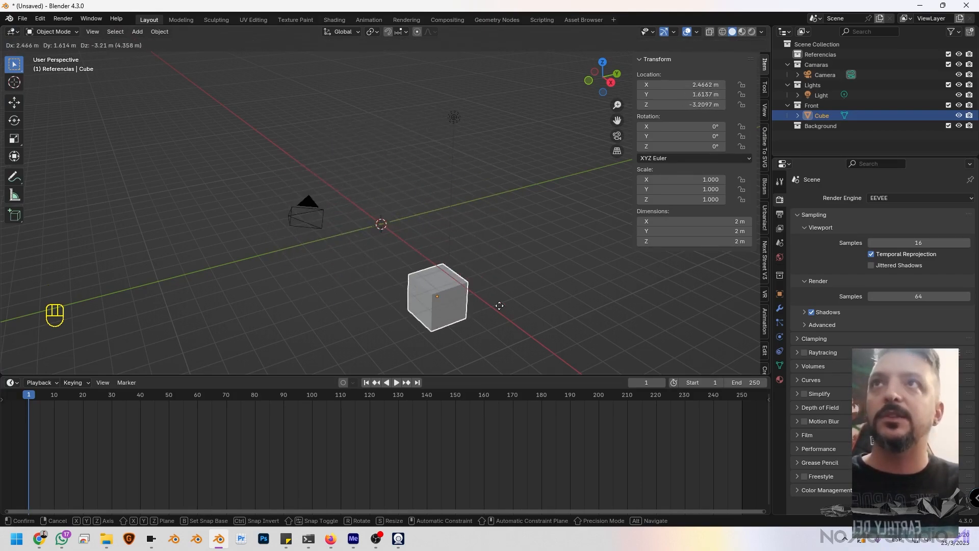
pyautogui.rightClick(490, 223)
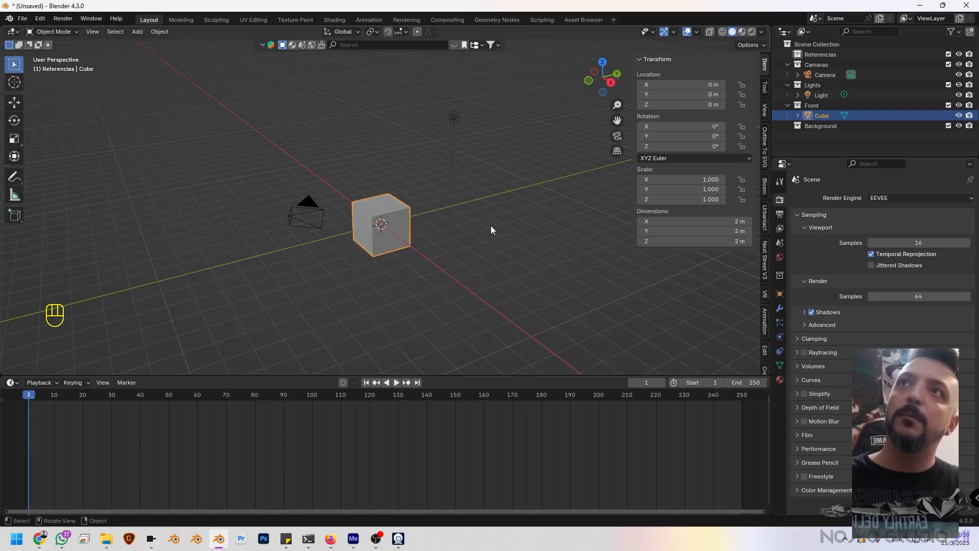
# Try rotating, scaling and moving the cube without axis constraints, cancelling each transform.
pyautogui.press('r')
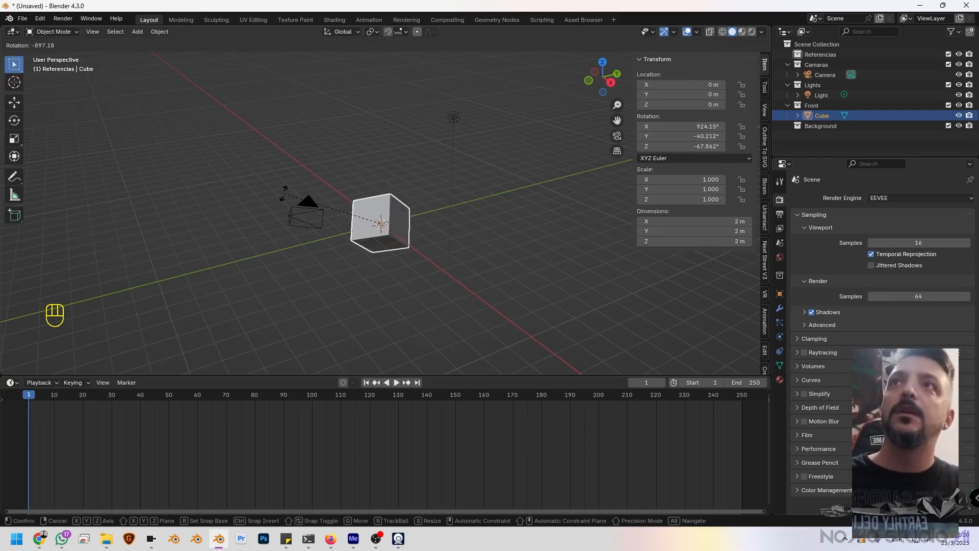
pyautogui.rightClick(348, 232)
pyautogui.press('s')
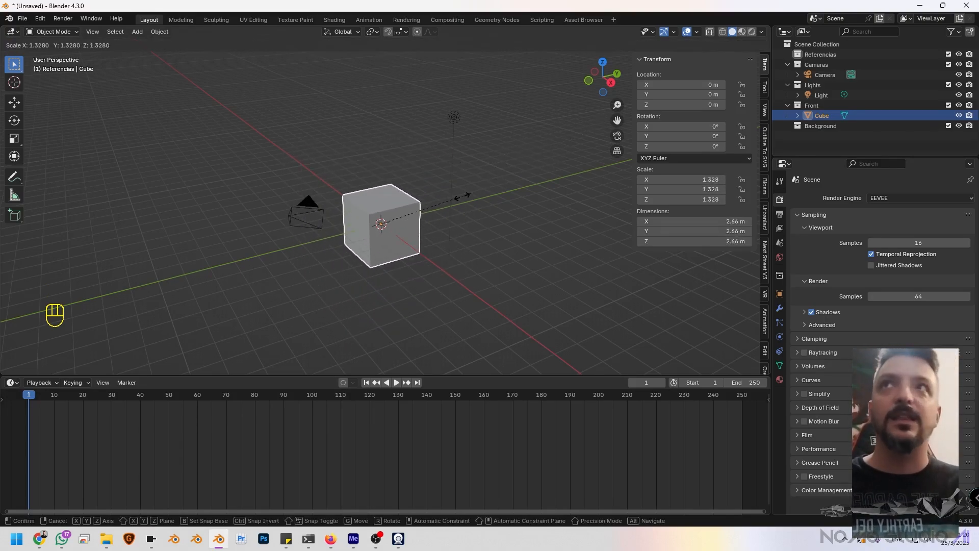
pyautogui.rightClick(431, 208)
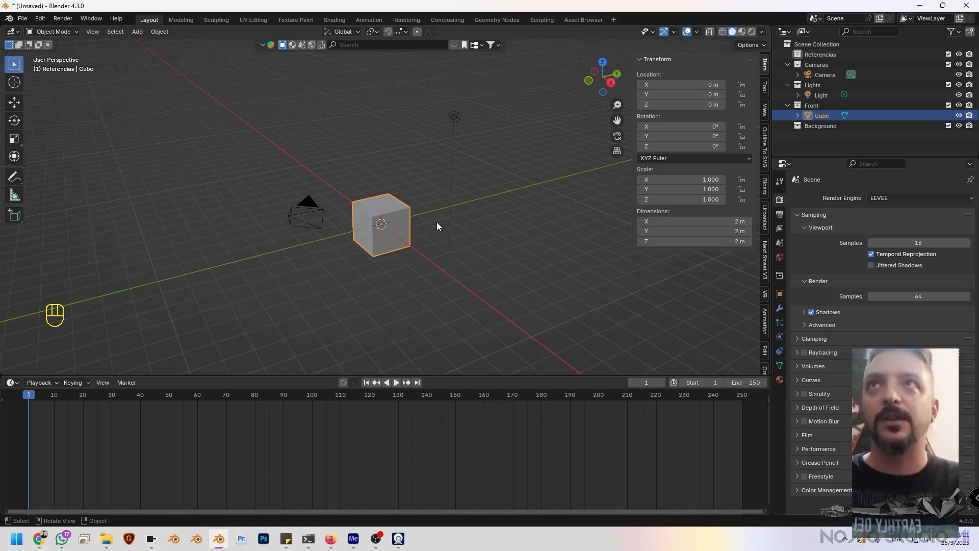
pyautogui.press('g')
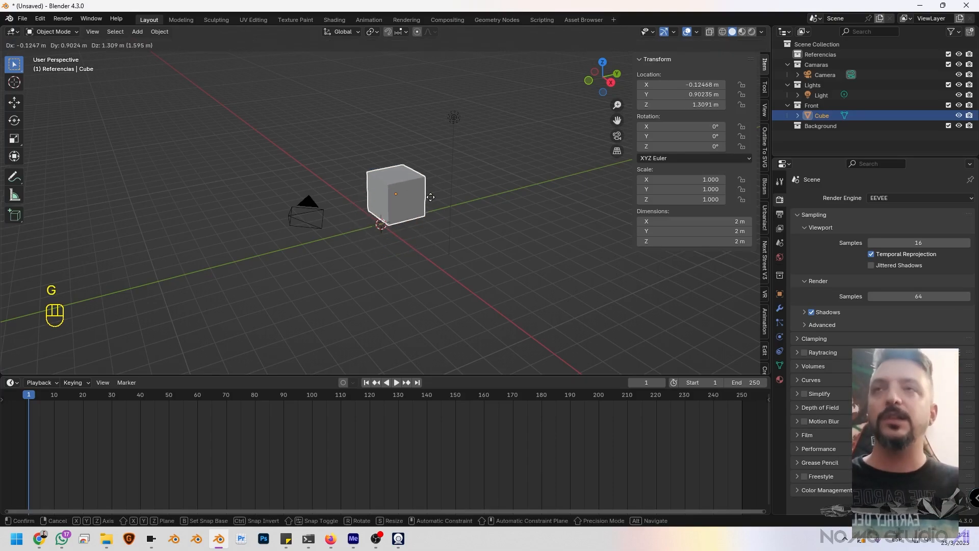
pyautogui.rightClick(357, 211)
pyautogui.press('s')
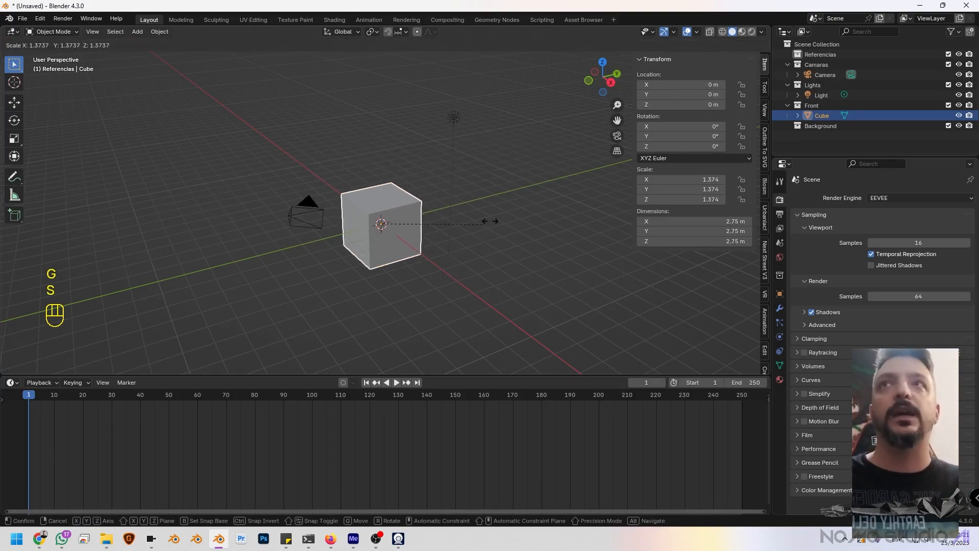
pyautogui.rightClick(493, 215)
pyautogui.press('g')
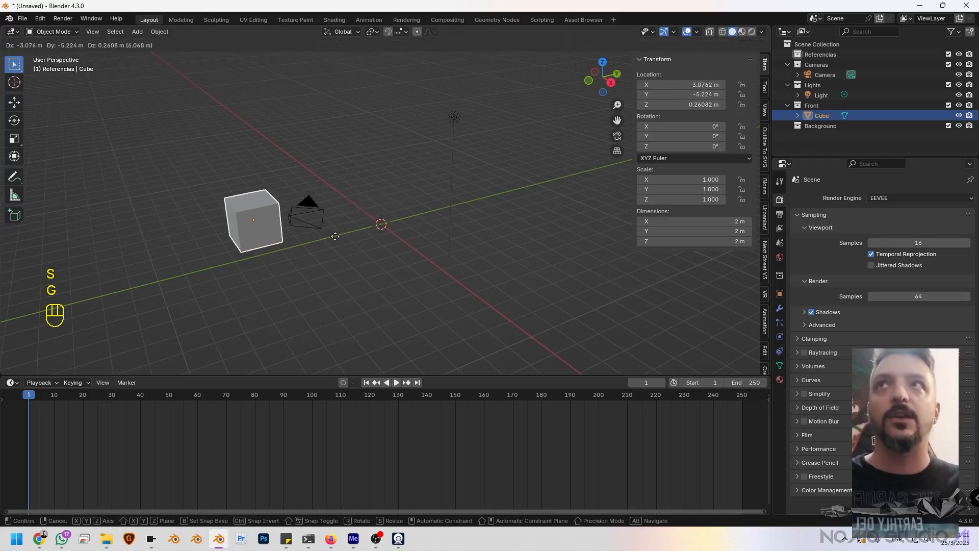
pyautogui.rightClick(356, 230)
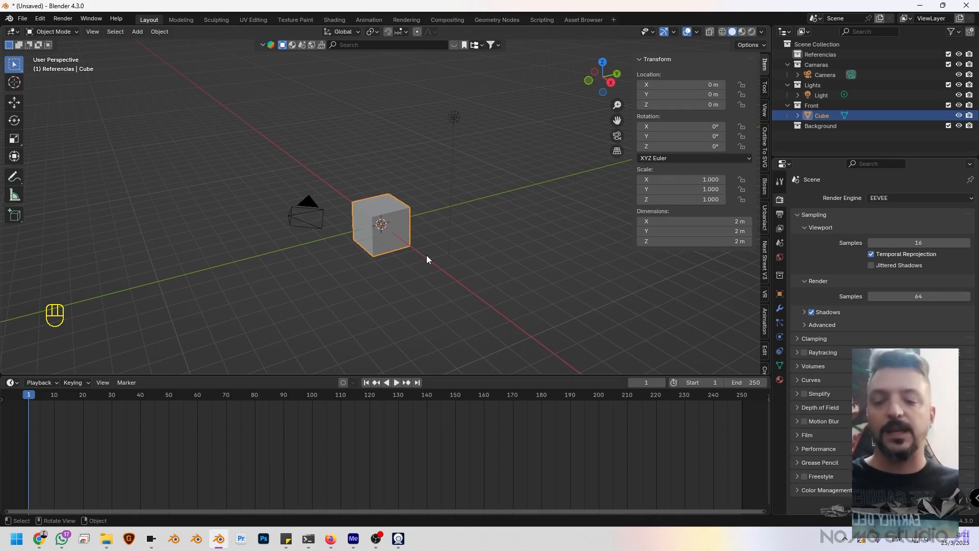
# Try moving the cube along the X, Y and Z axes, and with Z, X and Y locked in turn.
pyautogui.press('g')
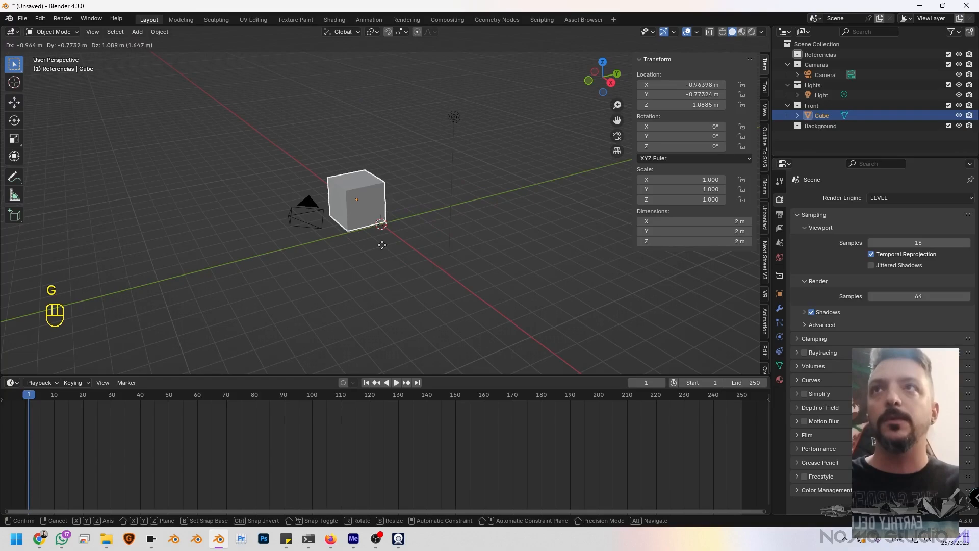
pyautogui.press('x')
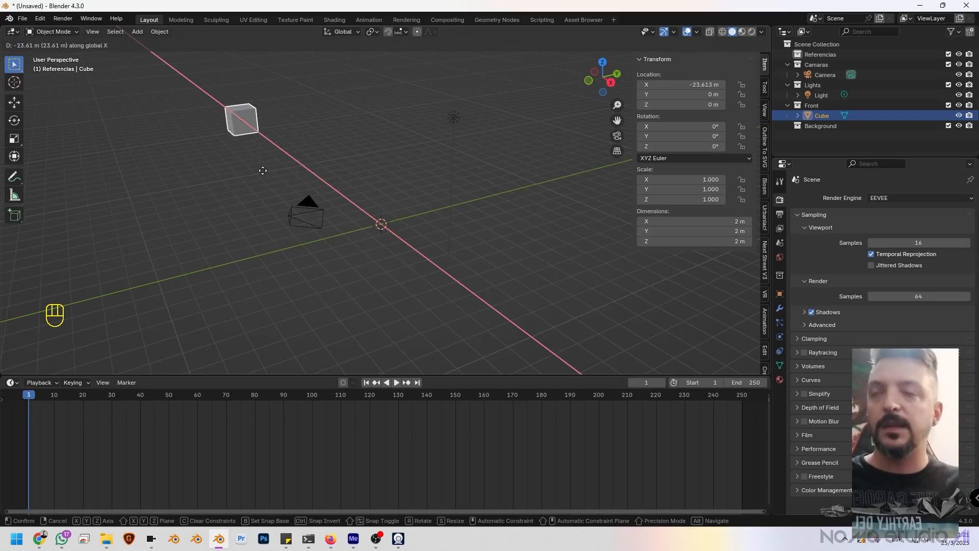
pyautogui.press('y')
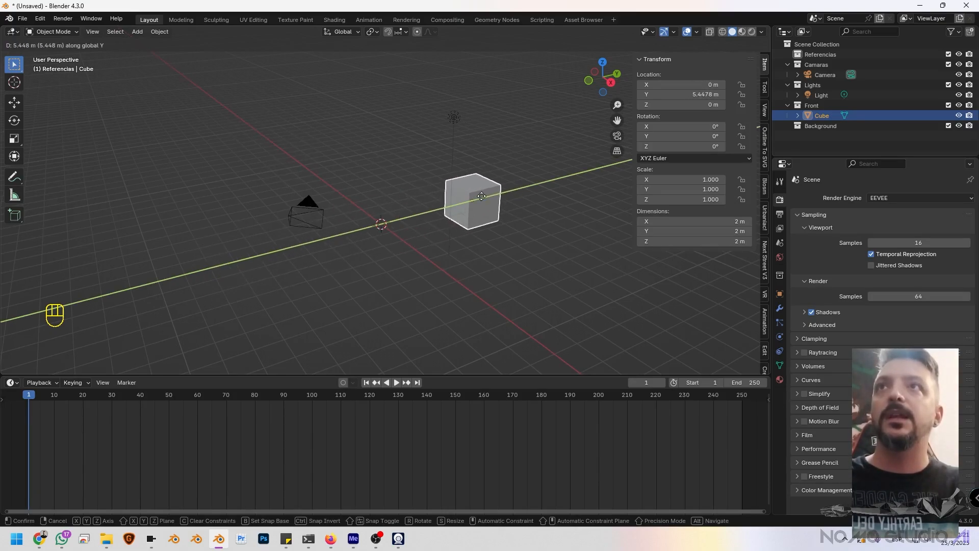
pyautogui.press('z')
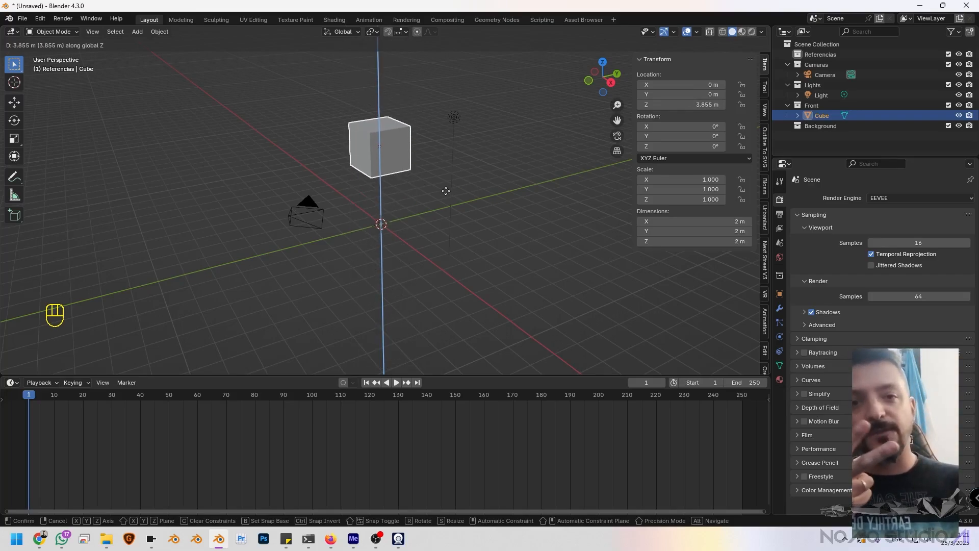
pyautogui.hotkey('shift', 'z')
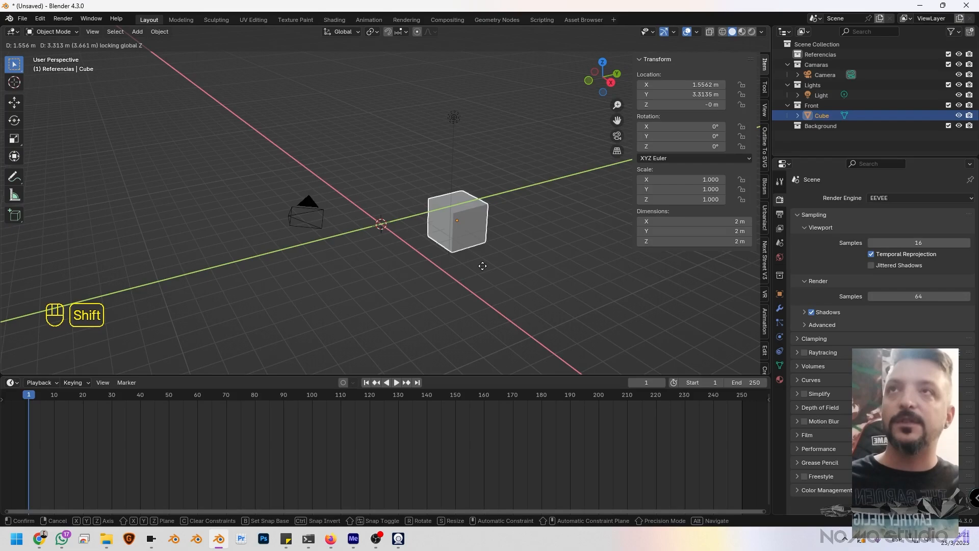
pyautogui.hotkey('shift', 'x')
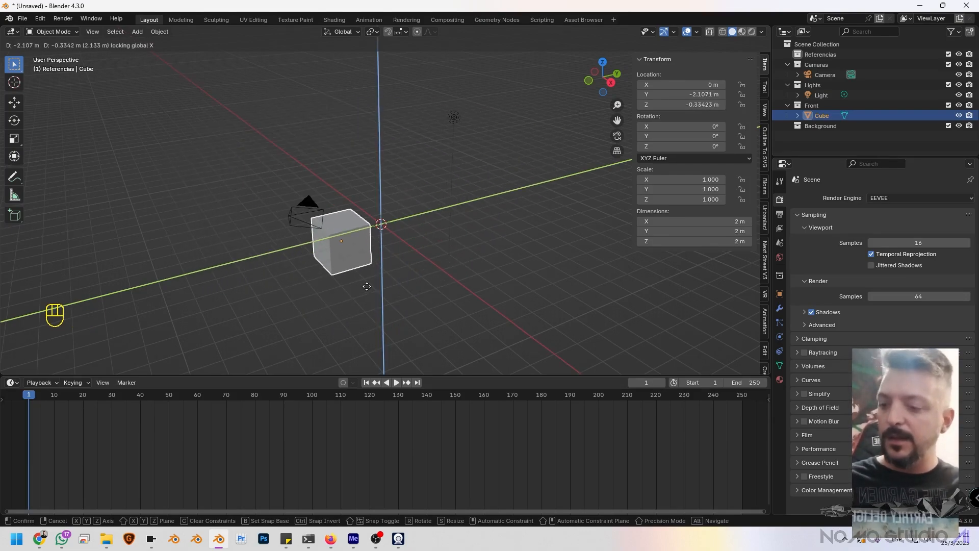
pyautogui.hotkey('shift', 'y')
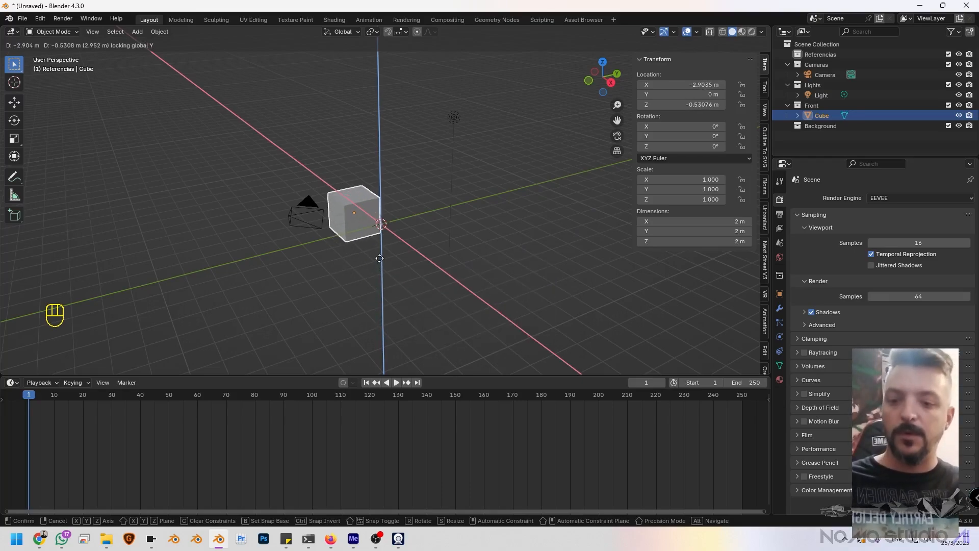
# Try rotating the cube about the global Z and X axes, and with Z locked.
pyautogui.press('r')
pyautogui.press('z')
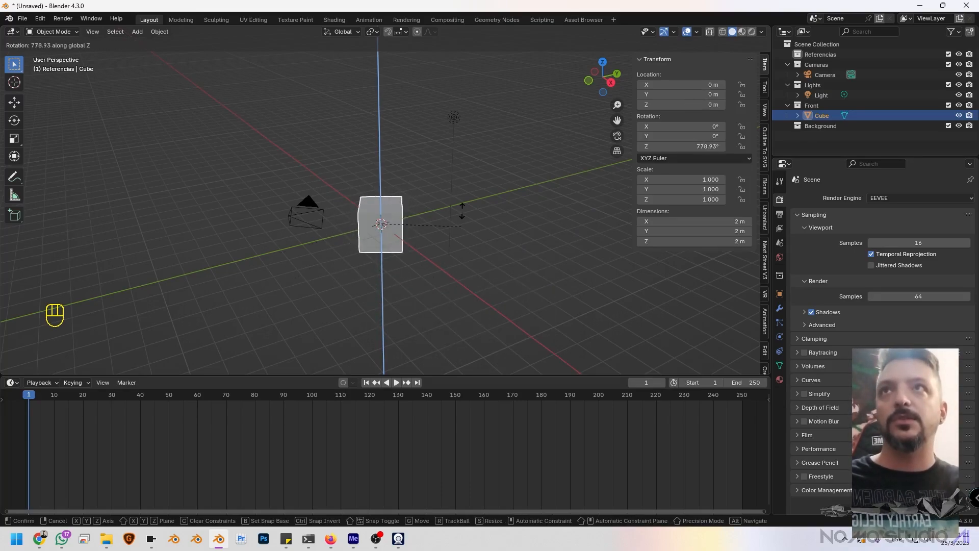
pyautogui.press('x')
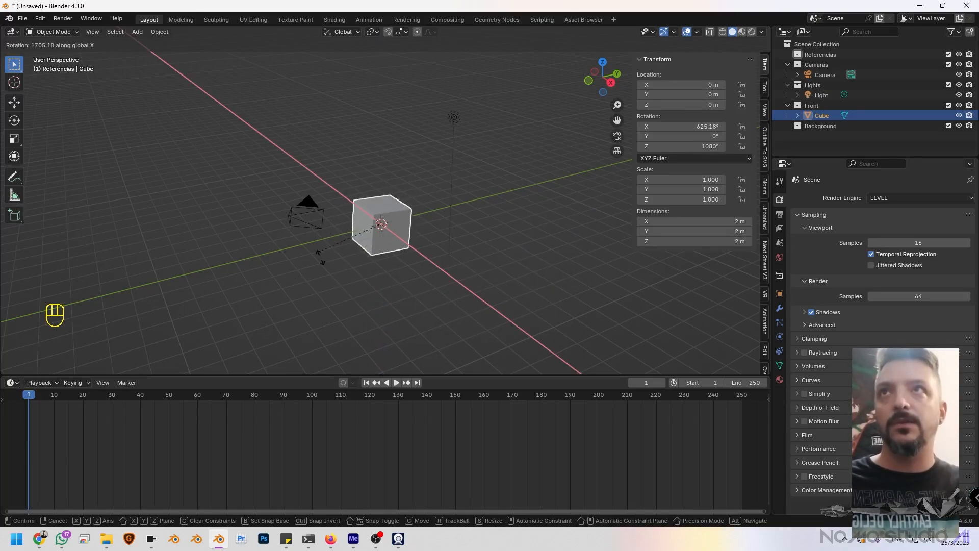
pyautogui.hotkey('shift', 'z')
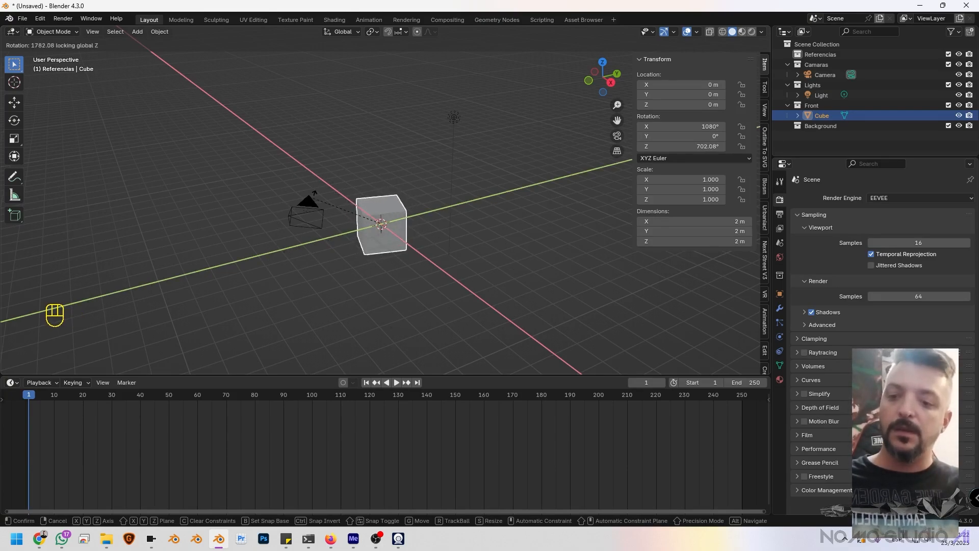
# Try scaling the cube with Z locked, along Z, along Y and with Y locked, and cancel the transform.
pyautogui.press('s')
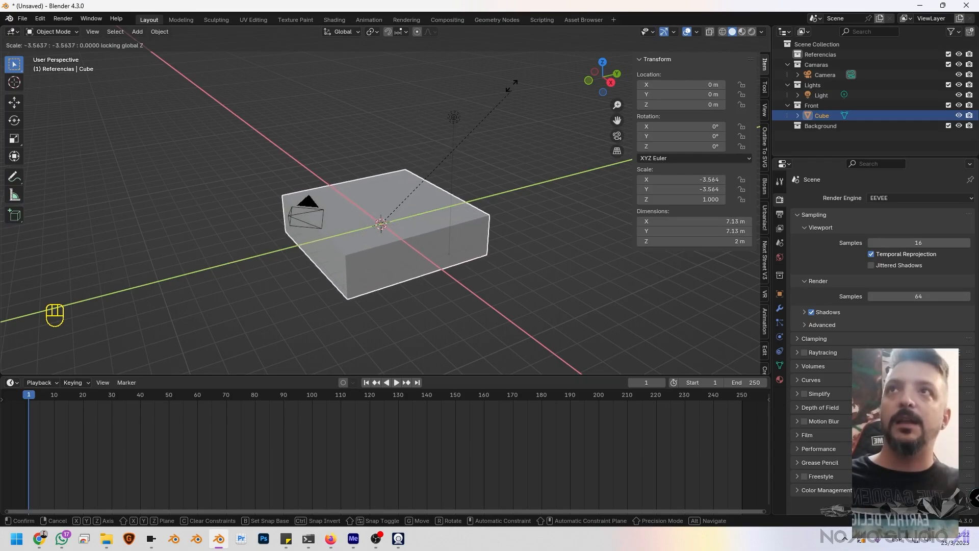
pyautogui.press('z')
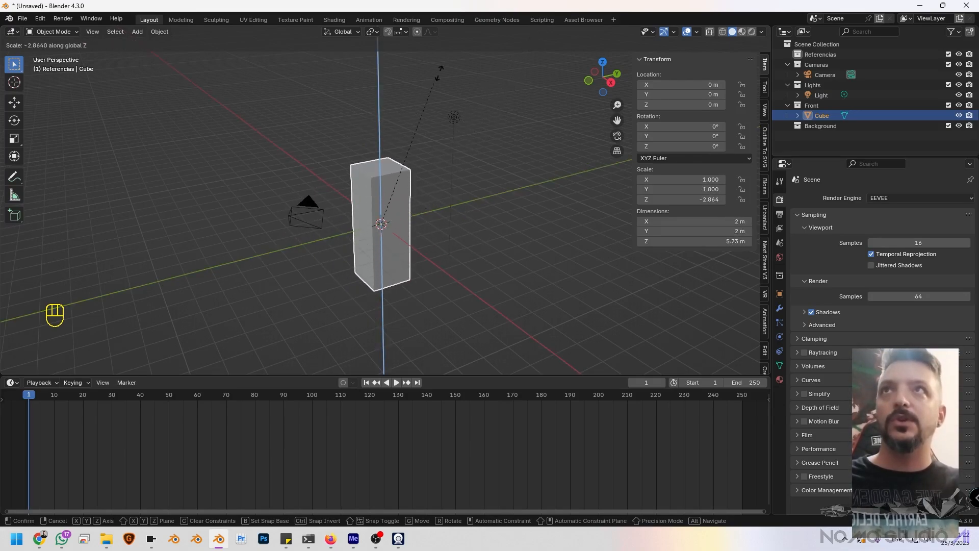
pyautogui.press('y')
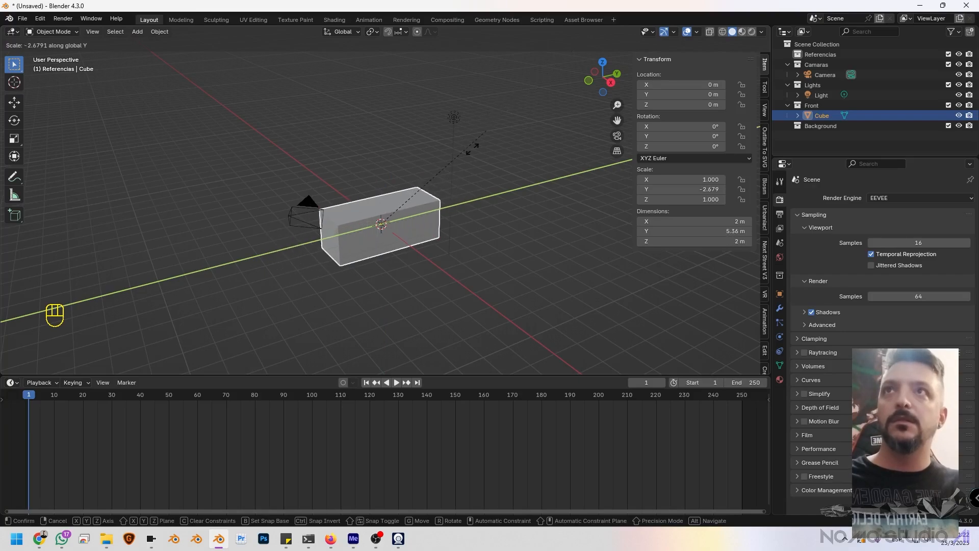
pyautogui.hotkey('shift', 'y')
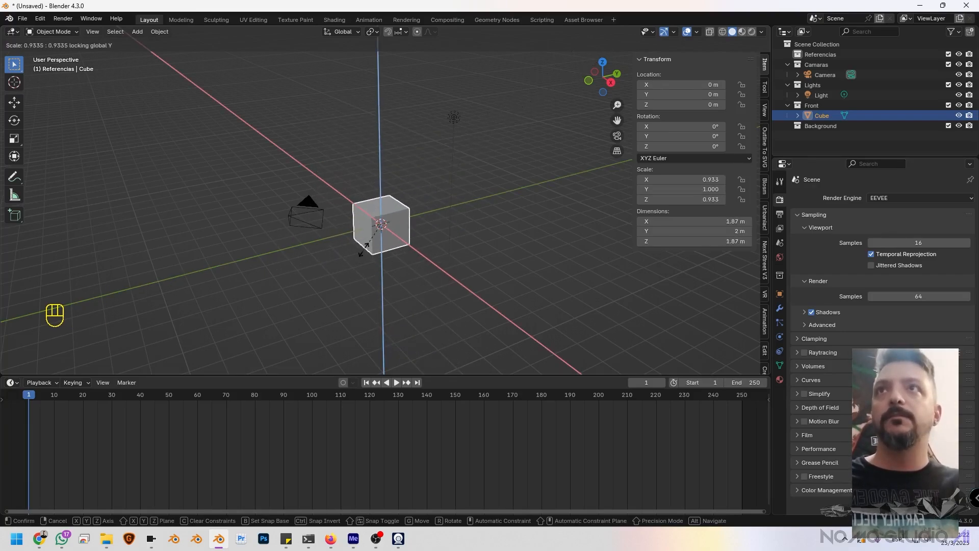
pyautogui.press('Escape')
pyautogui.scroll(4, 365, 252)
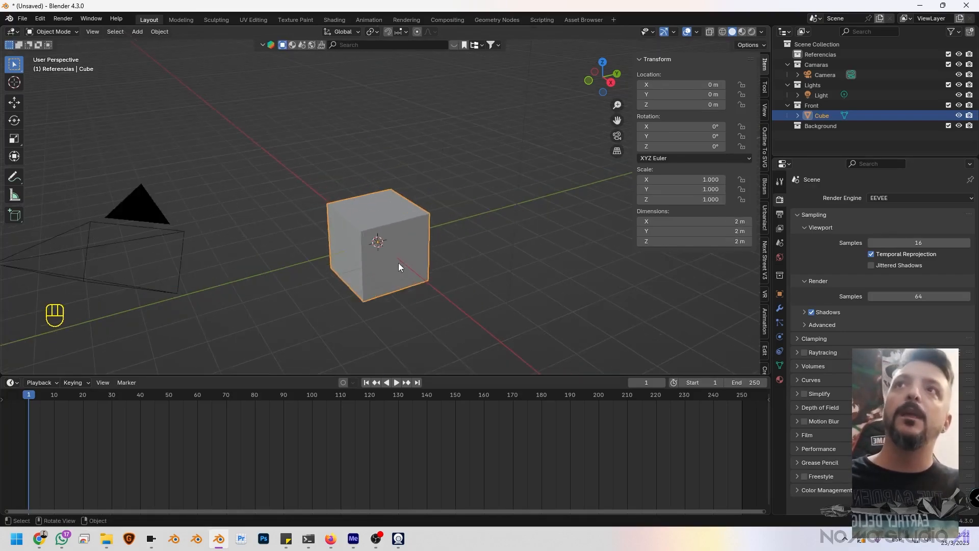
# Try moving the cube freely without axis constraints and undo the move.
pyautogui.scroll(-3, 402, 264)
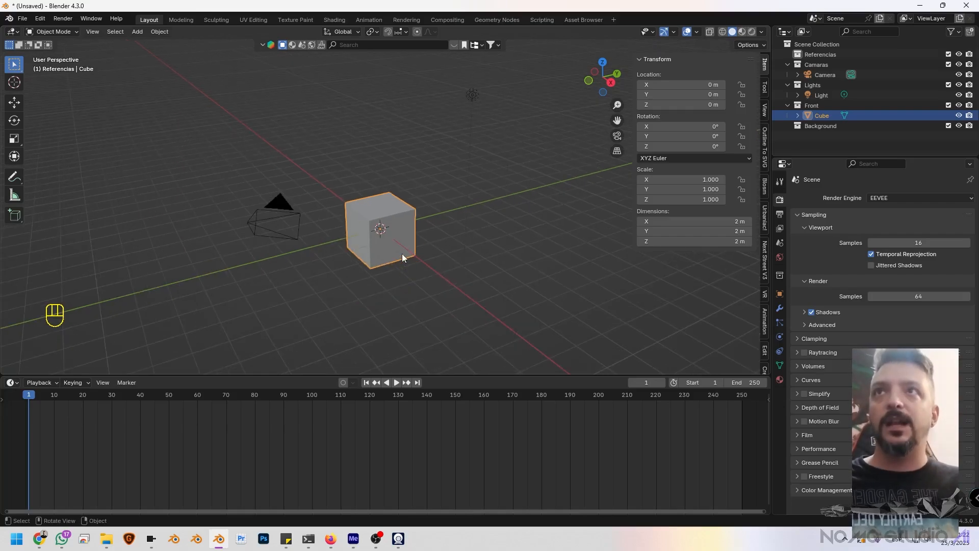
pyautogui.press('Escape')
pyautogui.press('g')
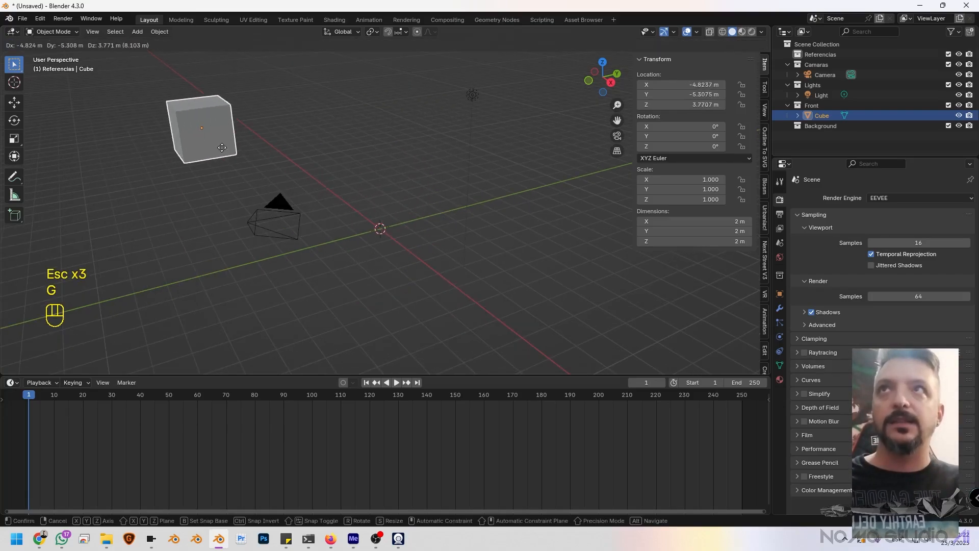
pyautogui.rightClick(222, 148)
pyautogui.press('g')
pyautogui.click(190, 136)
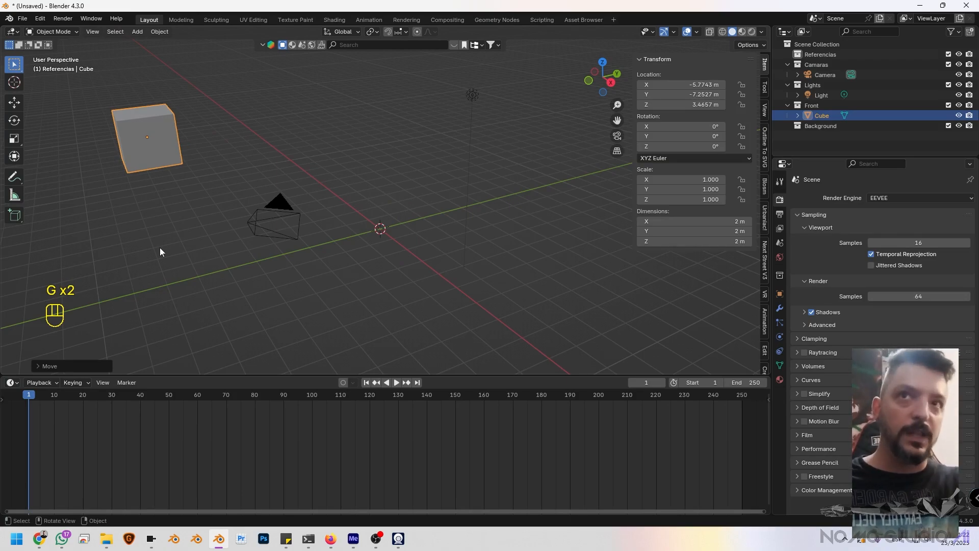
pyautogui.hotkey('ctrl', 'z')
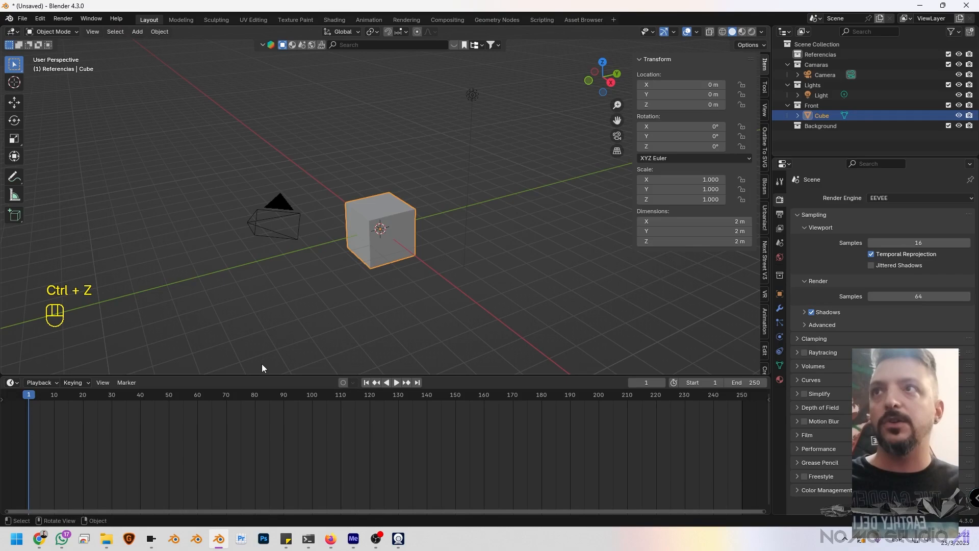
# Enlarge the timeline area and scrub the playhead through the frames, returning it to frame 1.
pyautogui.moveTo(247, 373); pyautogui.dragTo(303, 362)
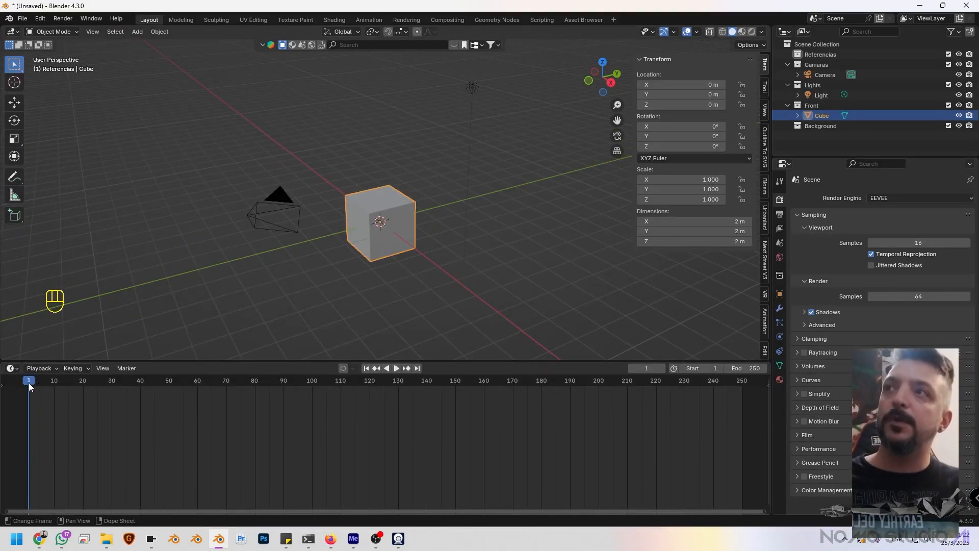
pyautogui.moveTo(29, 383); pyautogui.dragTo(174, 381)
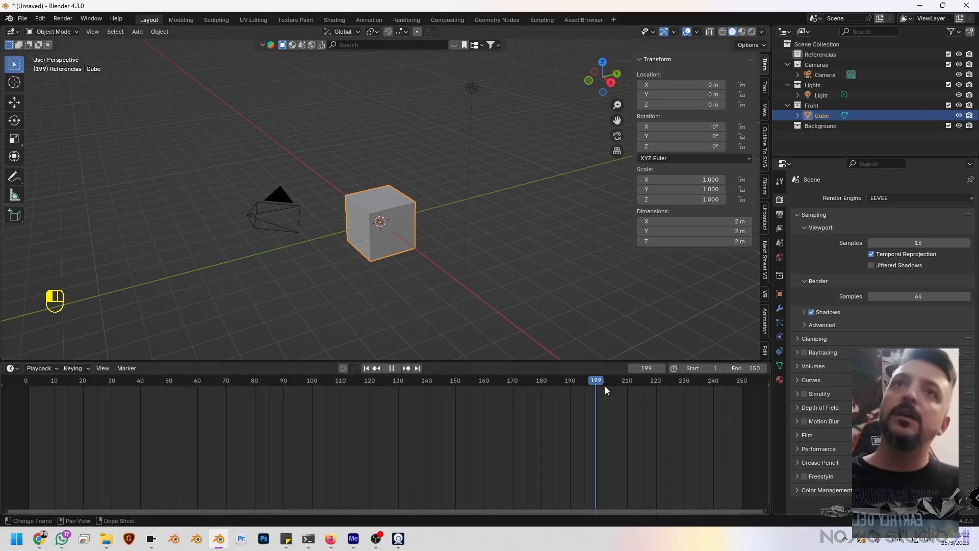
pyautogui.moveTo(606, 389); pyautogui.dragTo(29, 385)
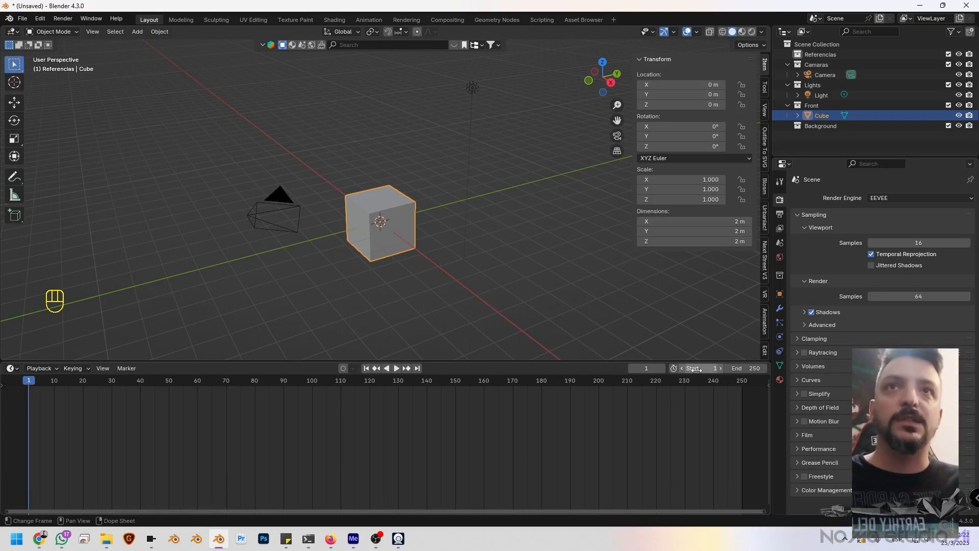
# Try a start frame of 16 in the timeline and set it back to 1.
pyautogui.moveTo(702, 368); pyautogui.dragTo(714, 368)
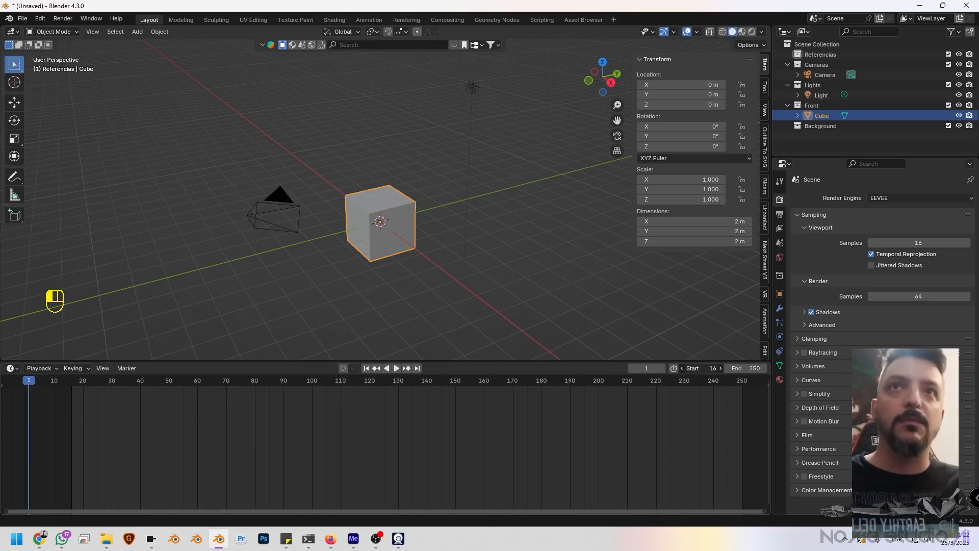
pyautogui.click(696, 368)
pyautogui.write('1')
pyautogui.press('Return')
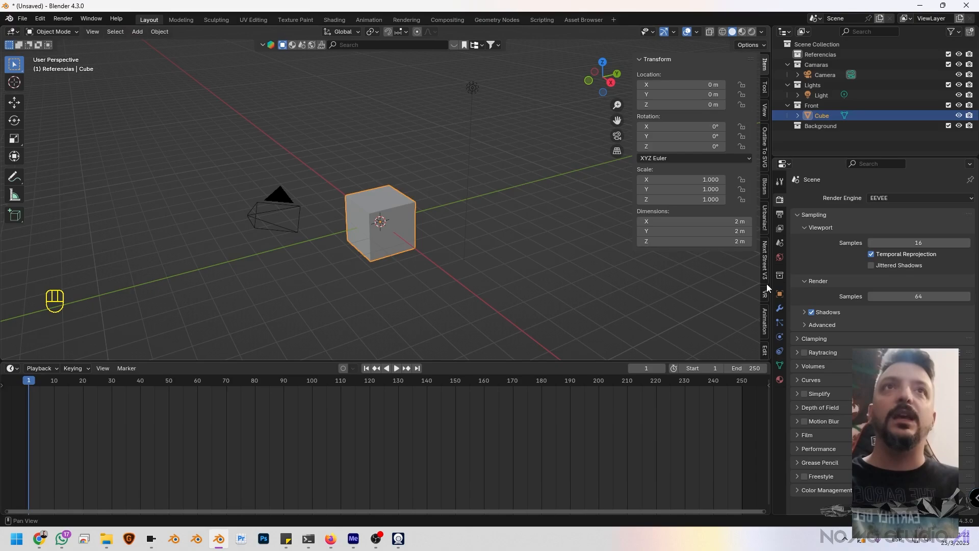
# Open the scene's output settings and examine the resolution, frame rate and output path options.
pyautogui.click(781, 214)
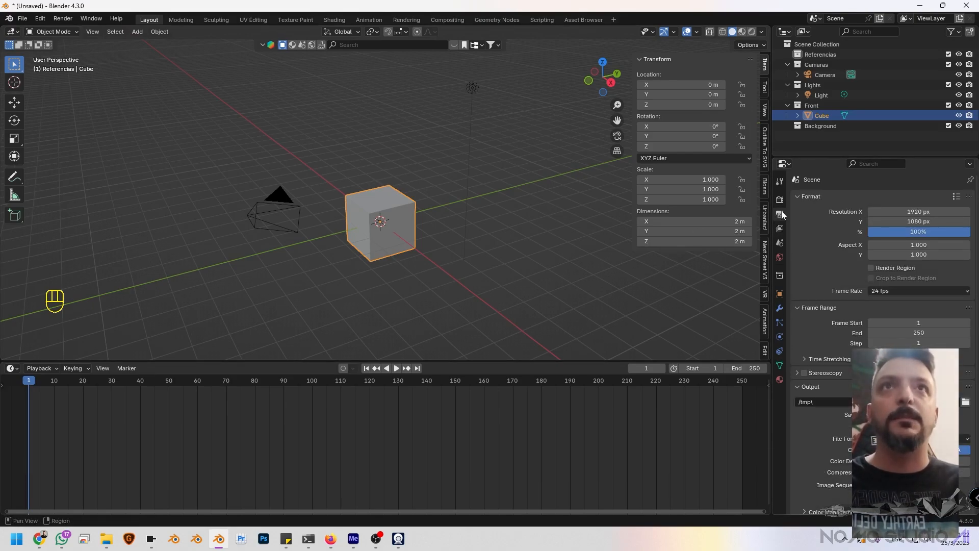
pyautogui.click(883, 293)
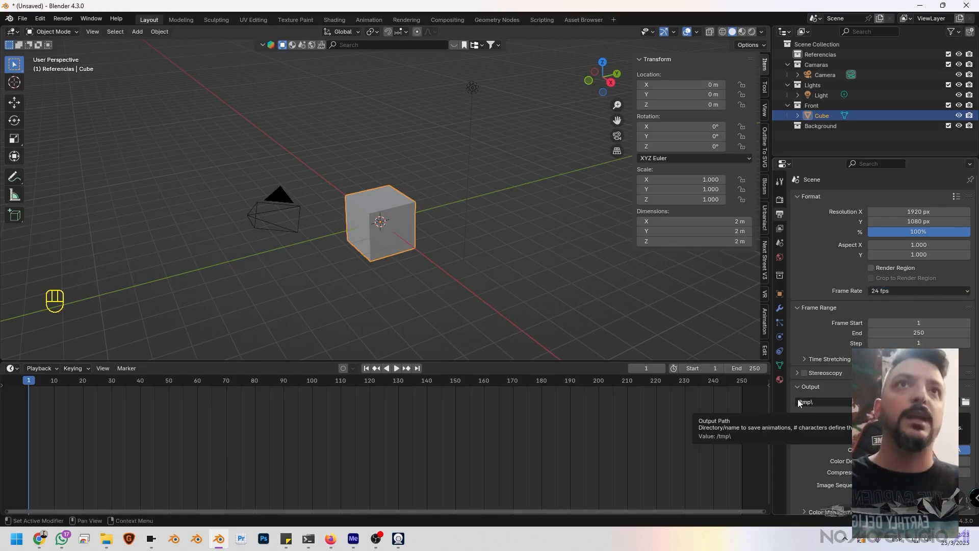
pyautogui.click(884, 291)
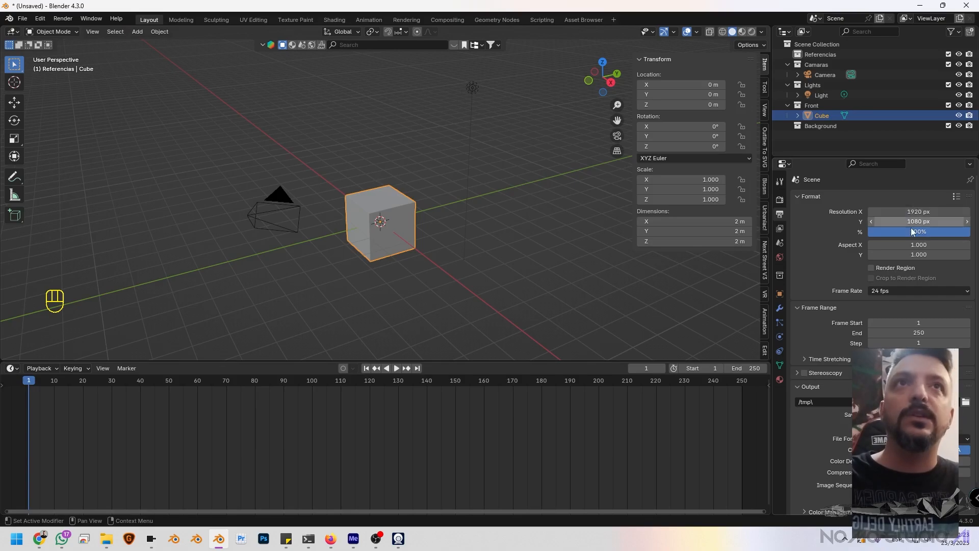
# Show the scene through the camera, select the camera frame and set the output resolution to 1080 x 1920 px.
pyautogui.press('KP_0')
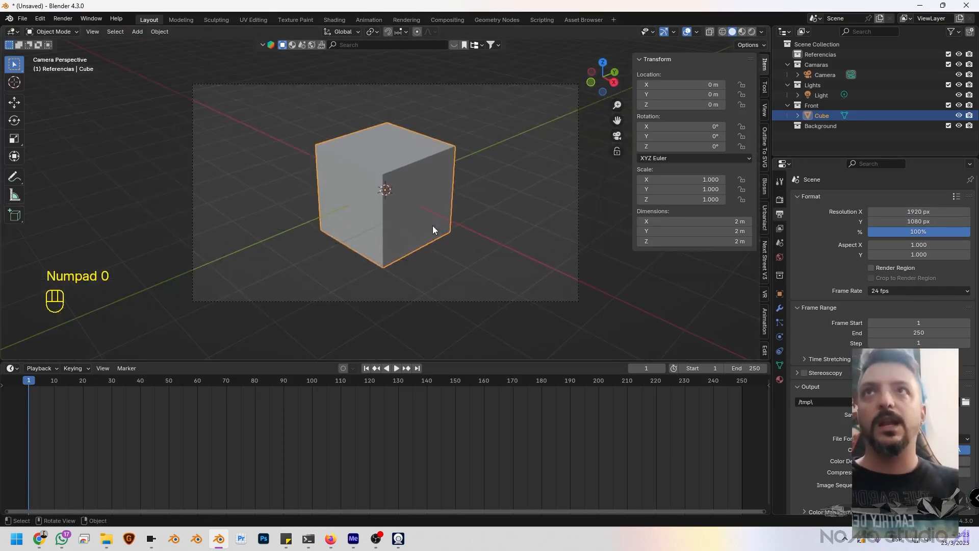
pyautogui.click(445, 84)
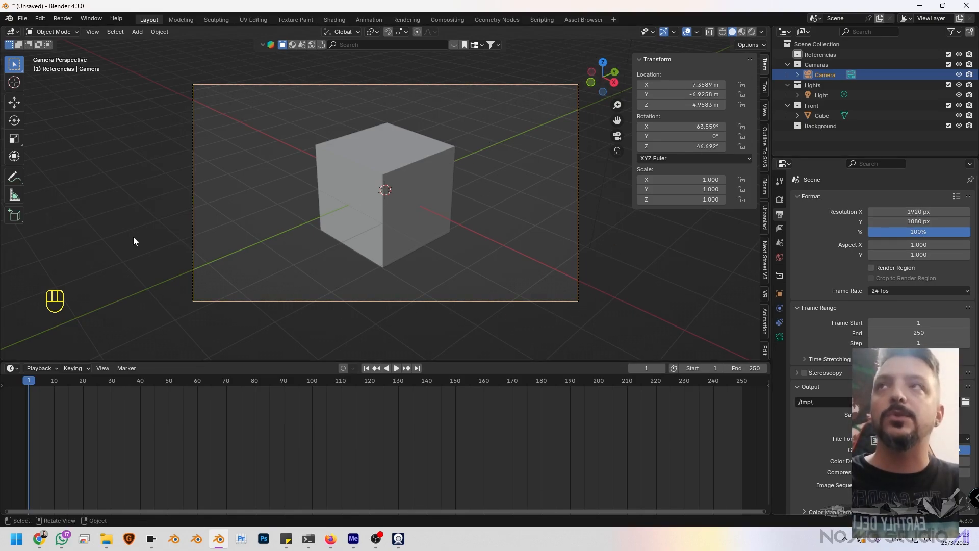
pyautogui.click(903, 211)
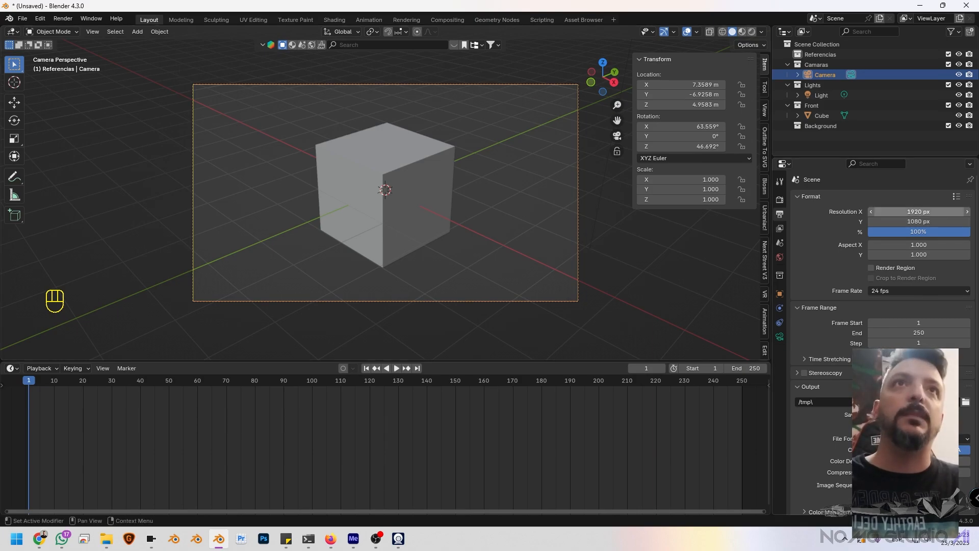
pyautogui.write('1080')
pyautogui.press('Return')
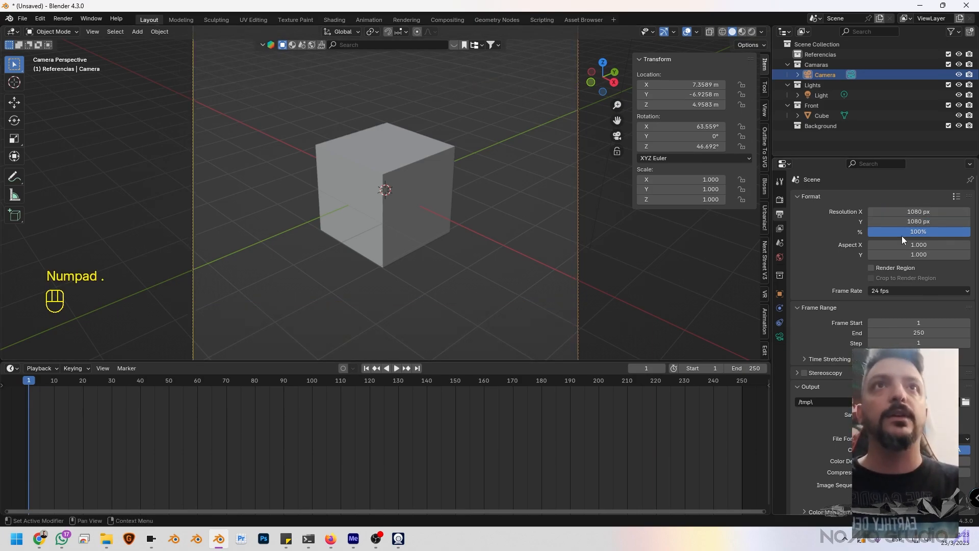
pyautogui.click(900, 223)
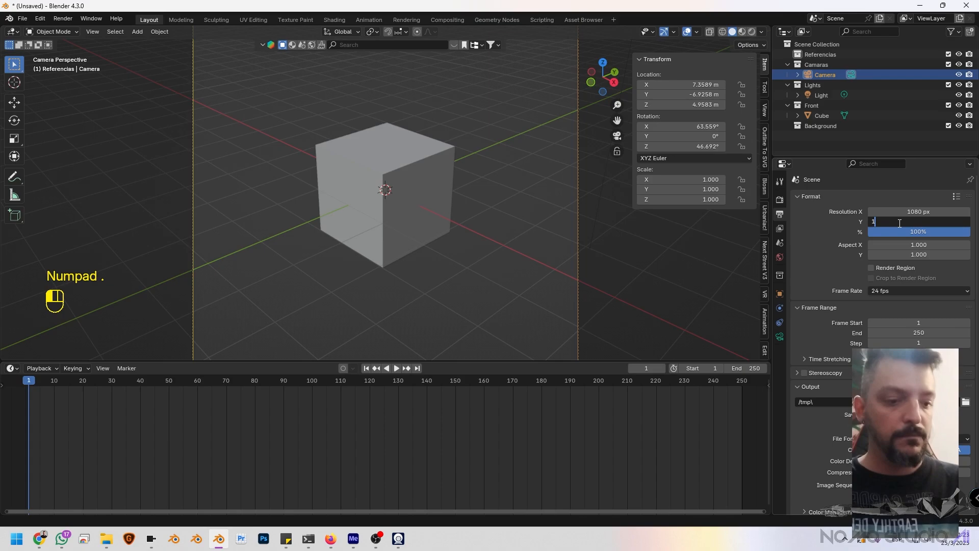
pyautogui.write('1920')
pyautogui.press('Return')
pyautogui.press('Home')
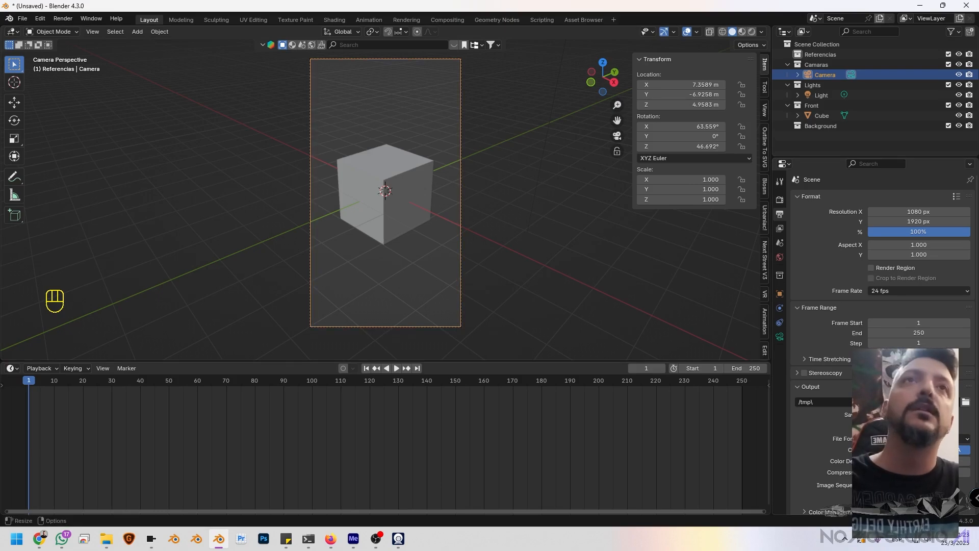
# Try a vertical resolution of 1350 px and set it back to 1920 px.
pyautogui.click(914, 222)
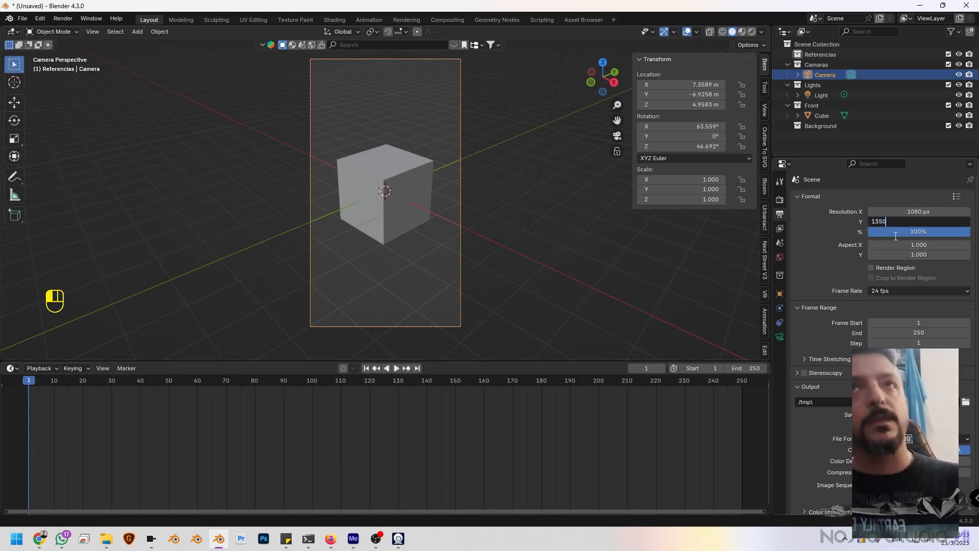
pyautogui.press('Return')
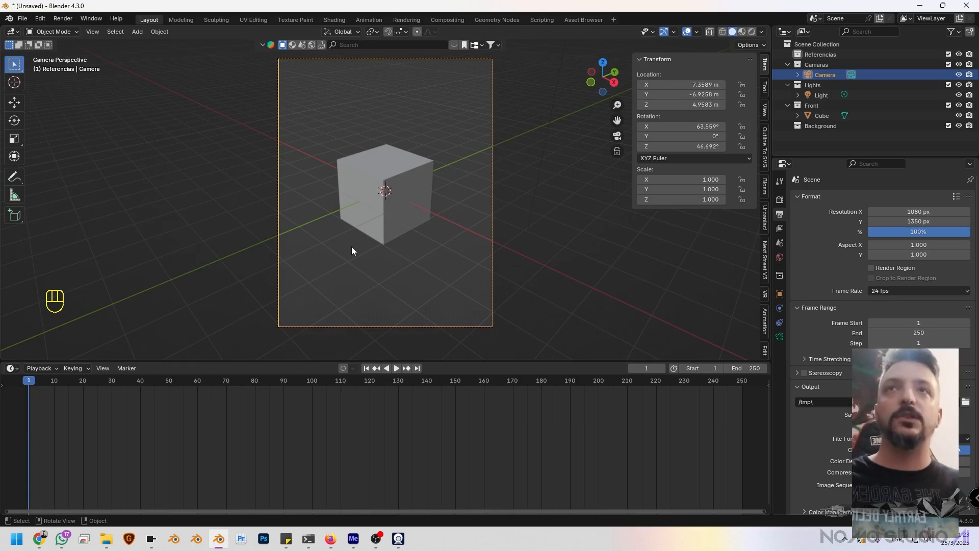
pyautogui.keyDown('shift'); pyautogui.moveTo(441, 188); pyautogui.dragTo(439, 204, button='middle'); pyautogui.keyUp('shift')
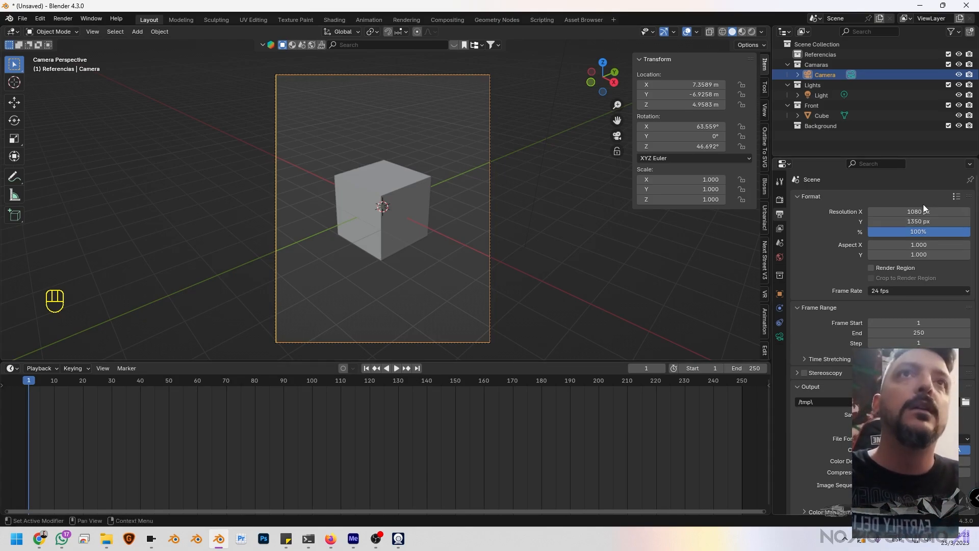
pyautogui.click(916, 221)
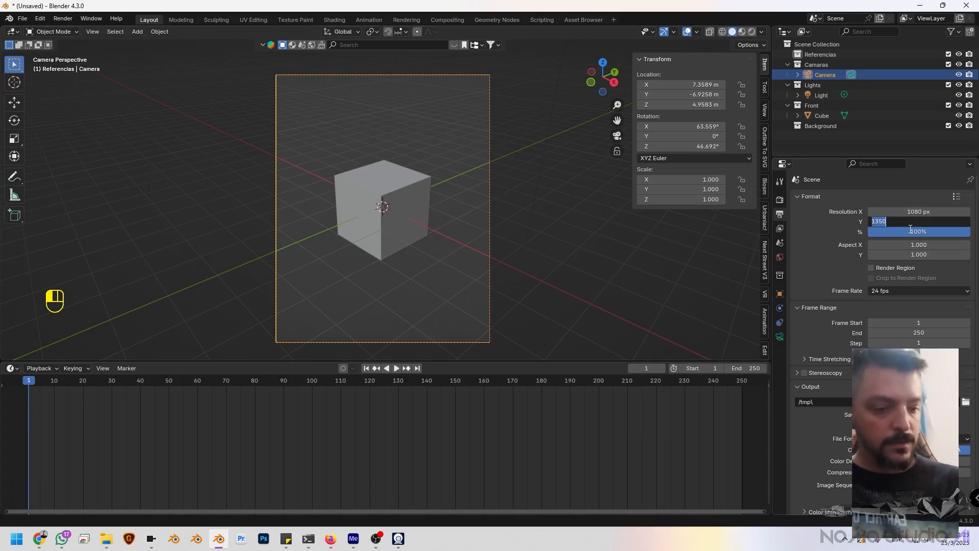
pyautogui.write('1920')
pyautogui.press('Return')
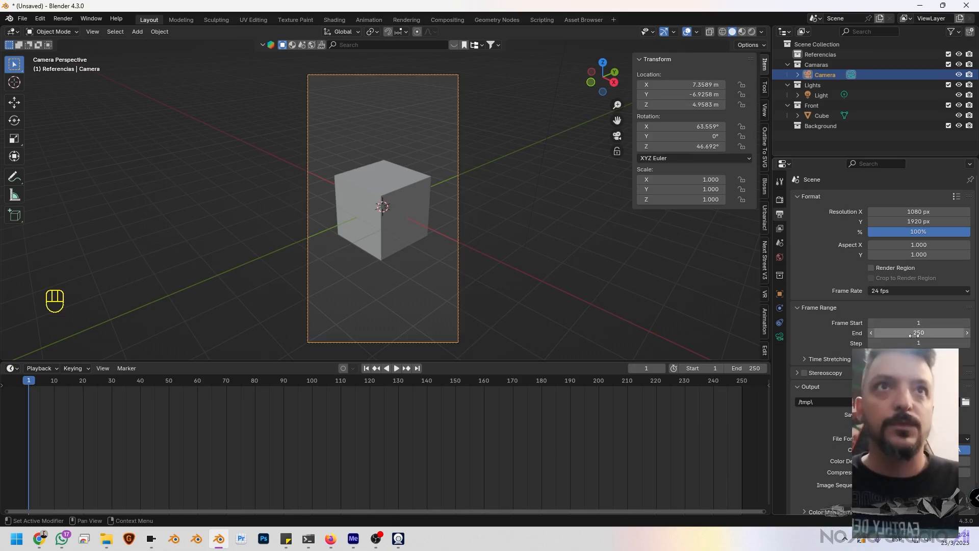
# Set the end frame to 24*60 (1440) and fit the whole frame range in the timeline.
pyautogui.click(926, 333)
pyautogui.write('24')
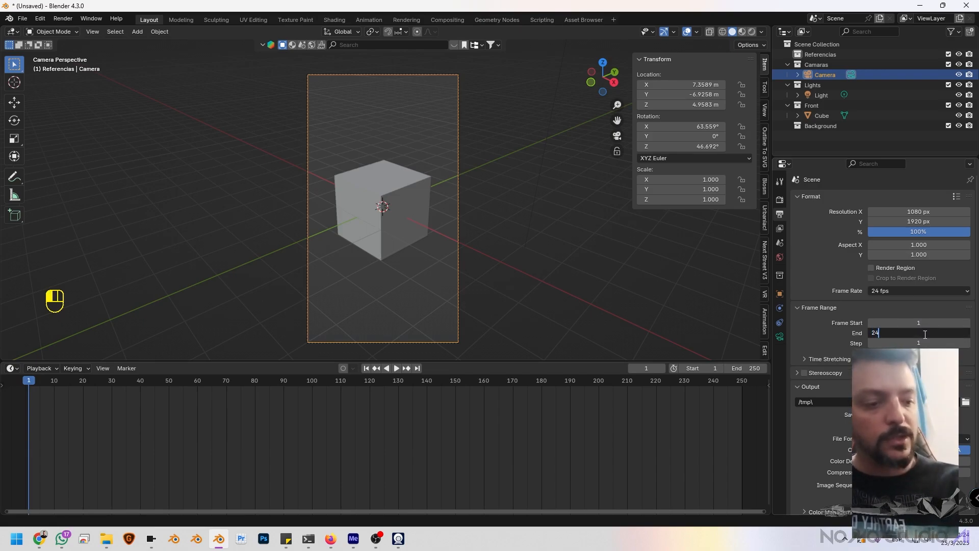
pyautogui.write('*6')
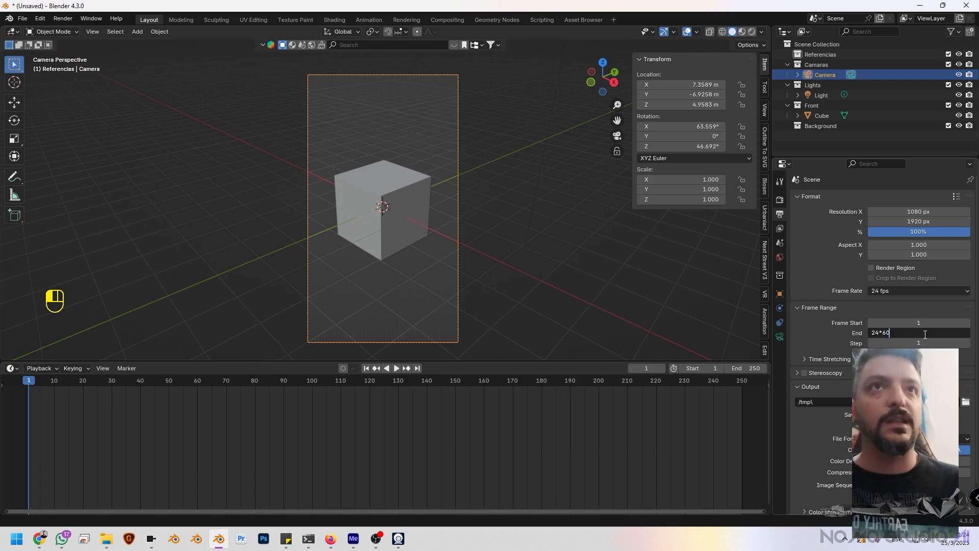
pyautogui.write('0')
pyautogui.press('Return')
pyautogui.scroll(-10, 592, 450)
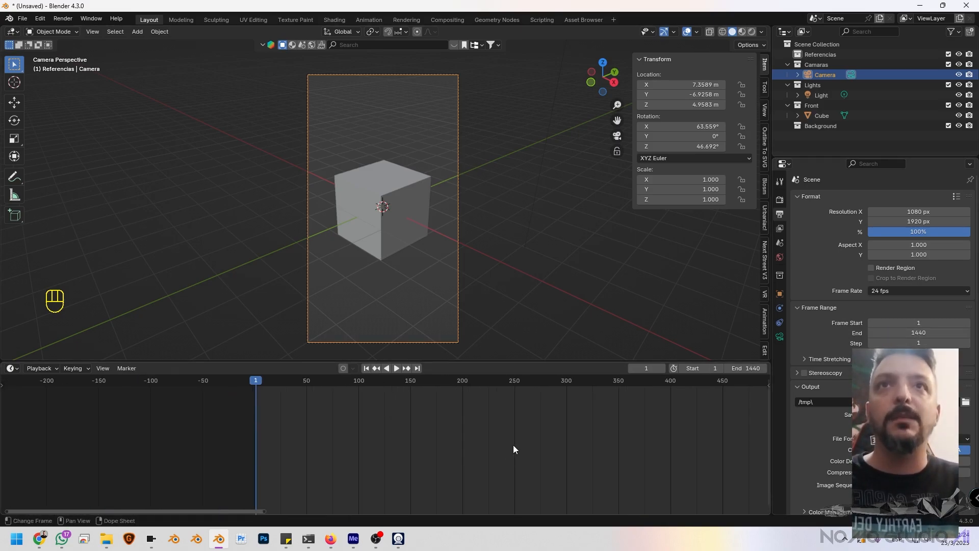
pyautogui.press('Home')
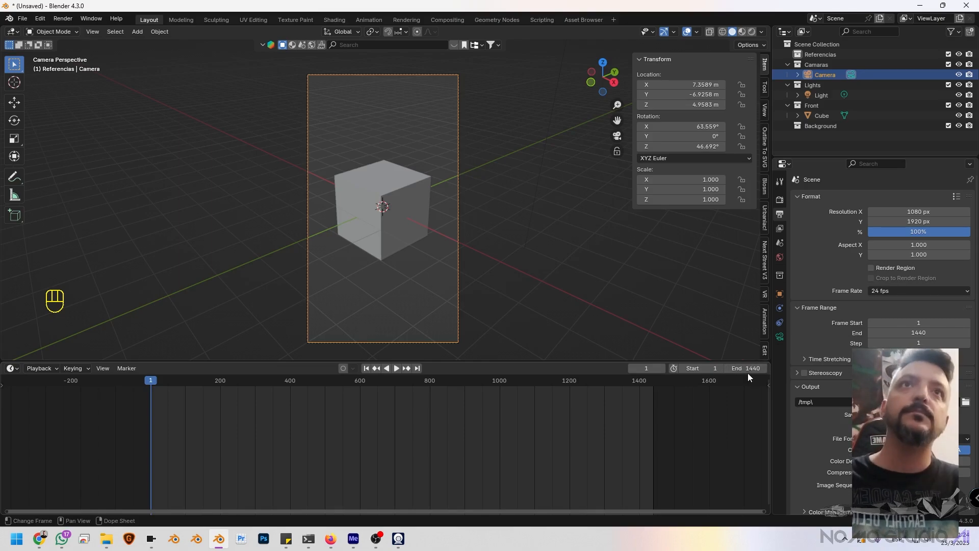
pyautogui.scroll(-2, 813, 308)
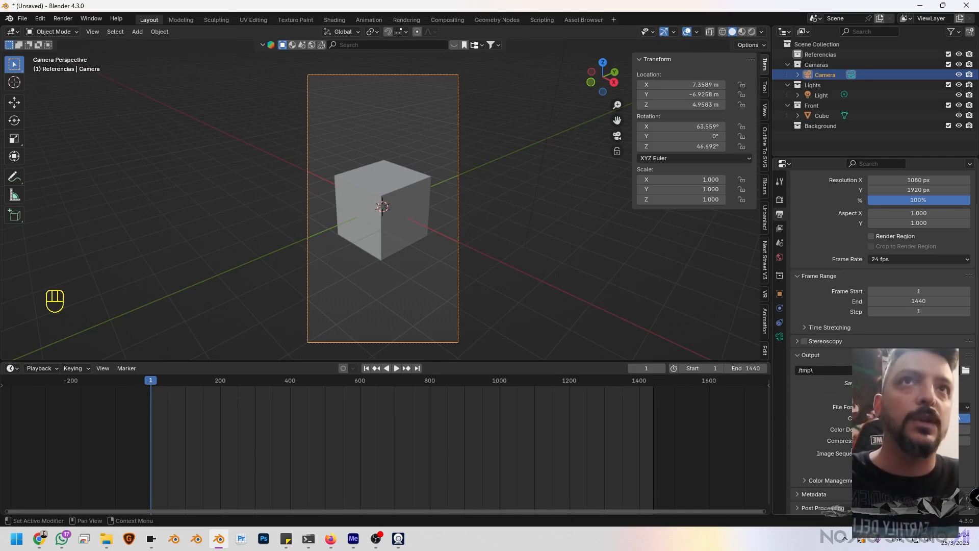
pyautogui.scroll(2, 847, 456)
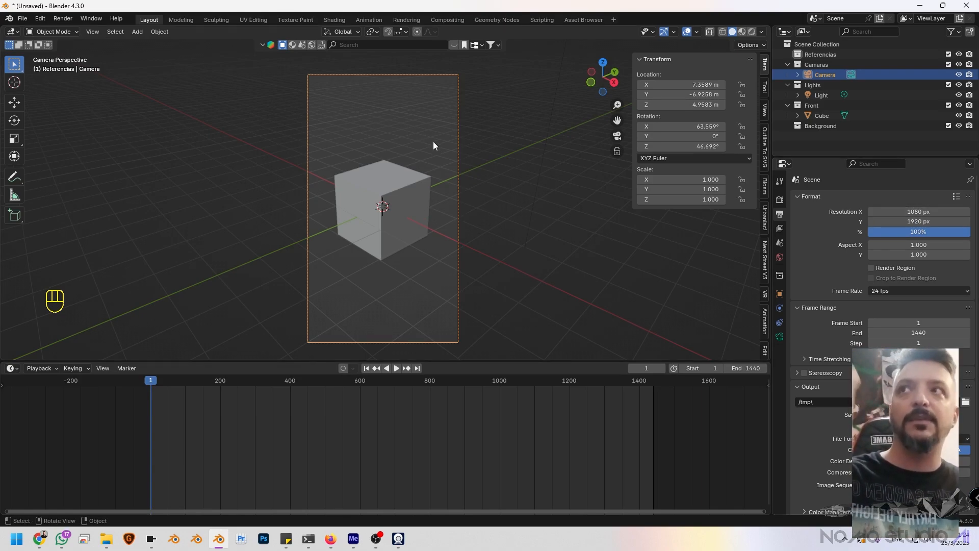
pyautogui.click(460, 190)
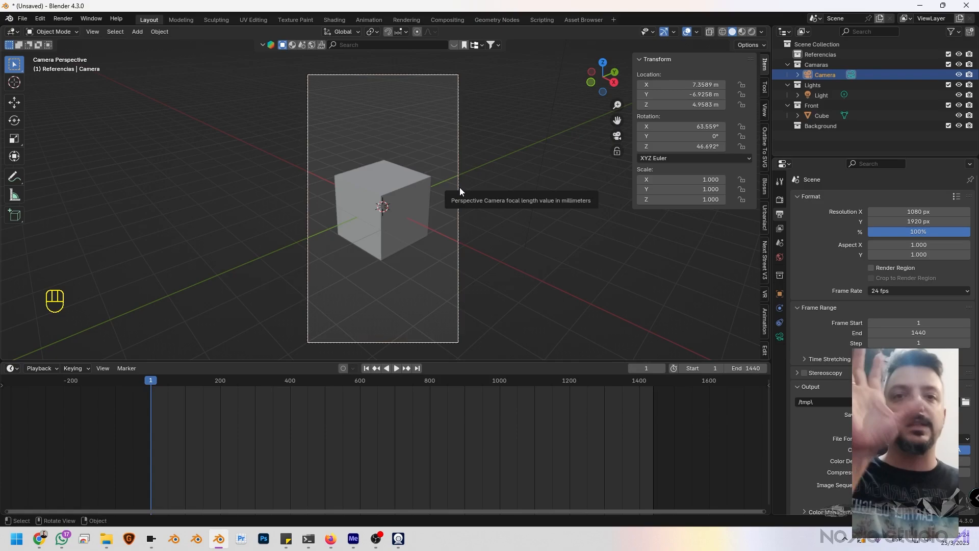
pyautogui.click(461, 188)
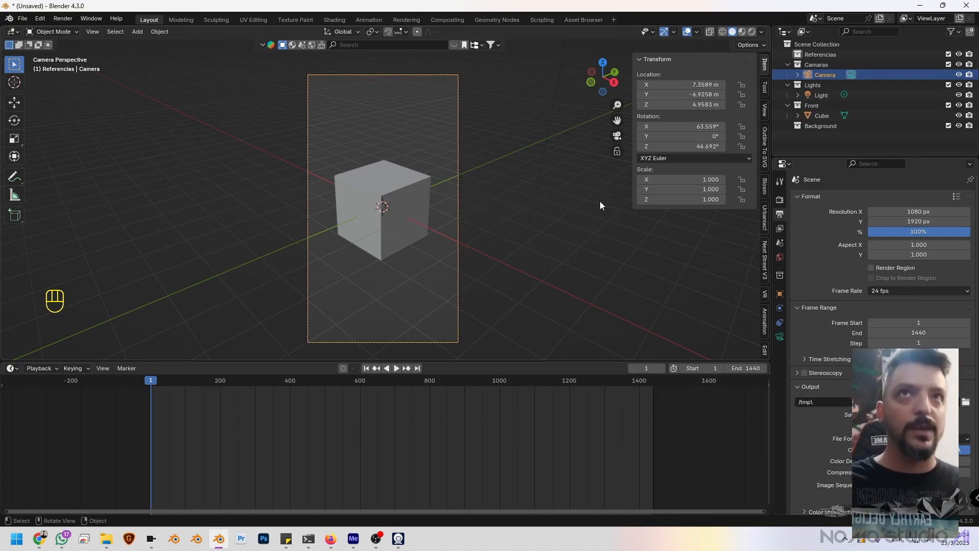
# Open the render settings, review the available render engines without changing the engine, and deselect the camera.
pyautogui.click(782, 203)
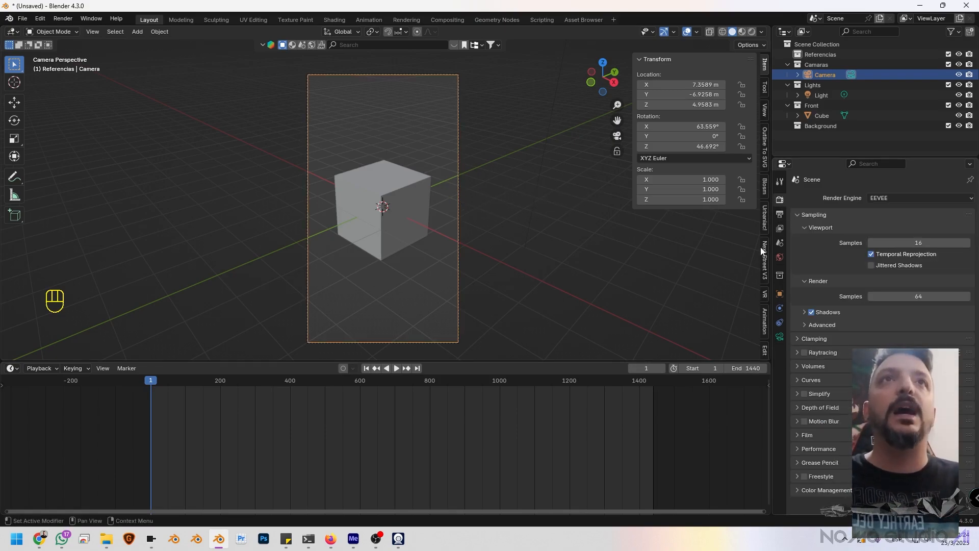
pyautogui.click(882, 198)
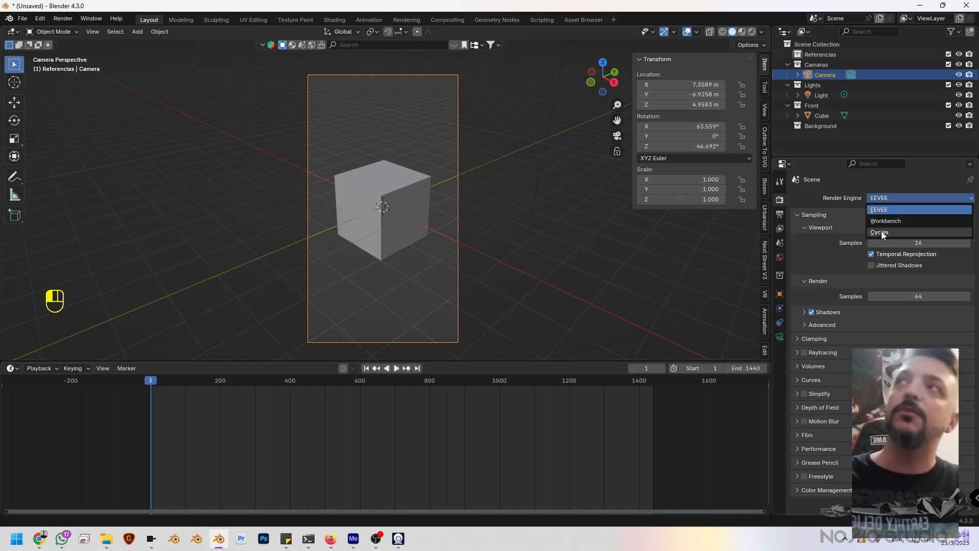
pyautogui.click(474, 230)
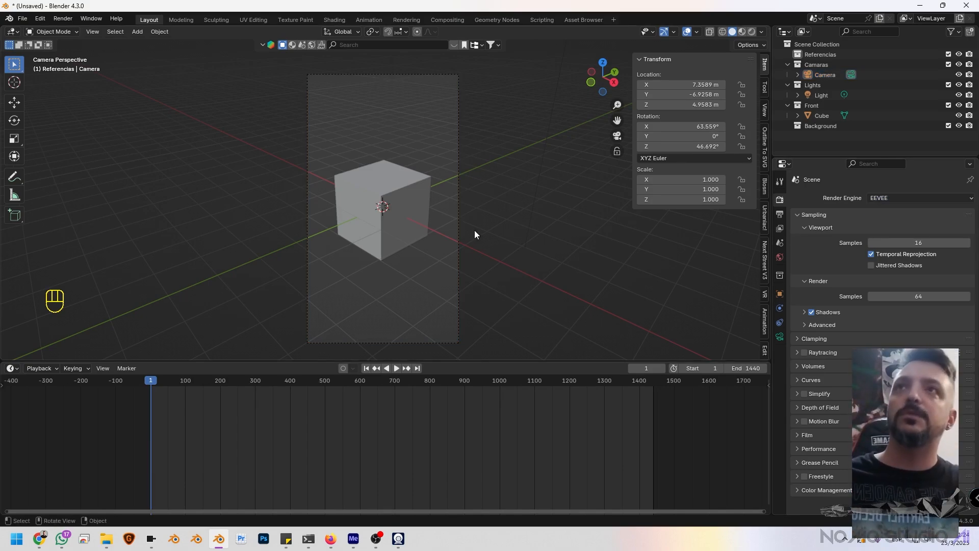
# Switch the viewport shading to Material Preview while looking through the camera.
pyautogui.press('z')
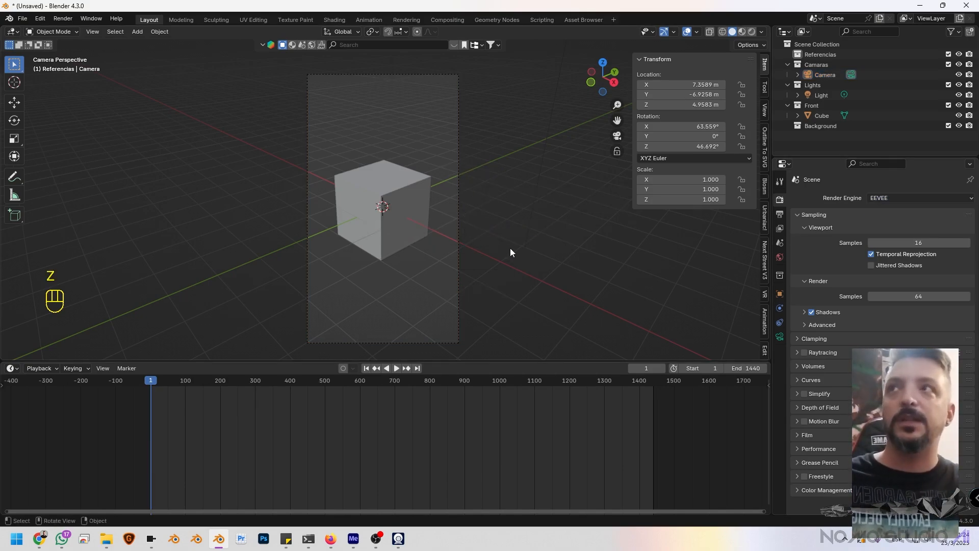
pyautogui.press('z')
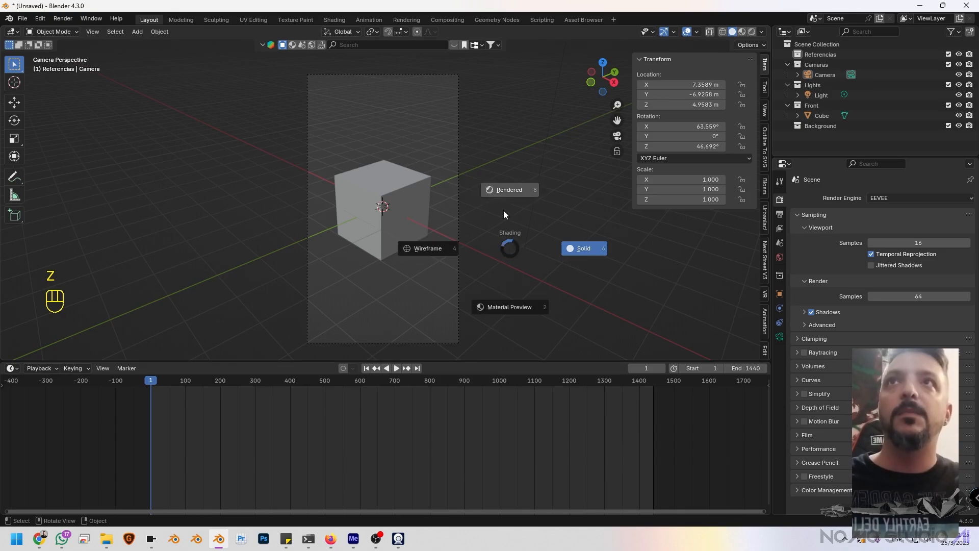
pyautogui.click(575, 253)
pyautogui.moveTo(574, 253)
pyautogui.mouseDown(button='middle')
pyautogui.moveTo(470, 247)
pyautogui.moveTo(498, 224)
pyautogui.moveTo(516, 253)
pyautogui.mouseUp(button='middle')
pyautogui.press('KP_0')
pyautogui.press('z')
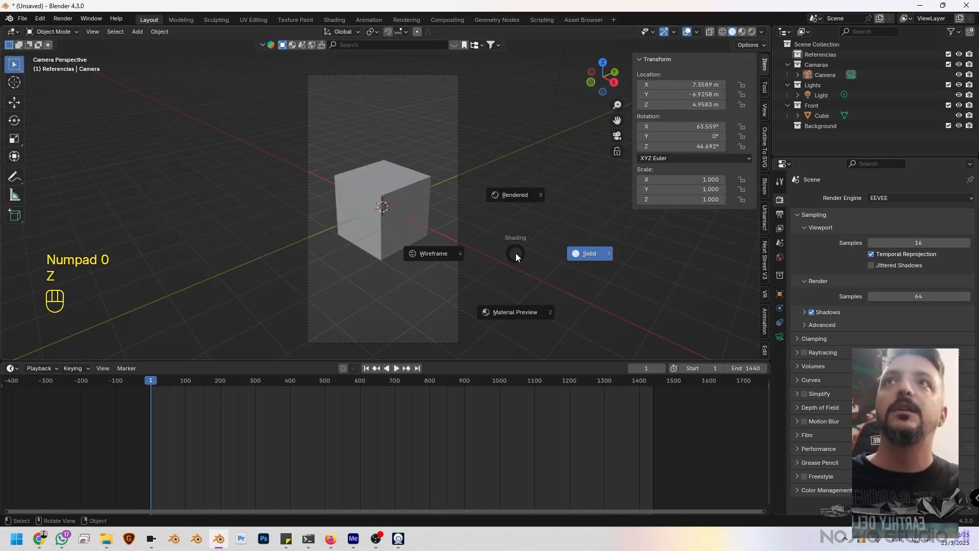
pyautogui.click(519, 312)
# Give the cube's material a pink base color of about #E769CD and a metallic value of 1.000.
pyautogui.click(412, 188)
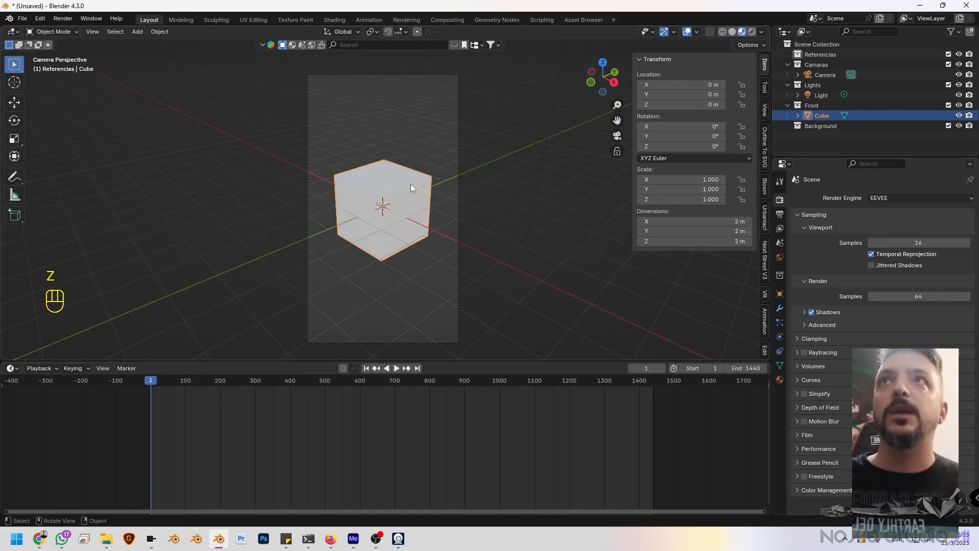
pyautogui.click(780, 379)
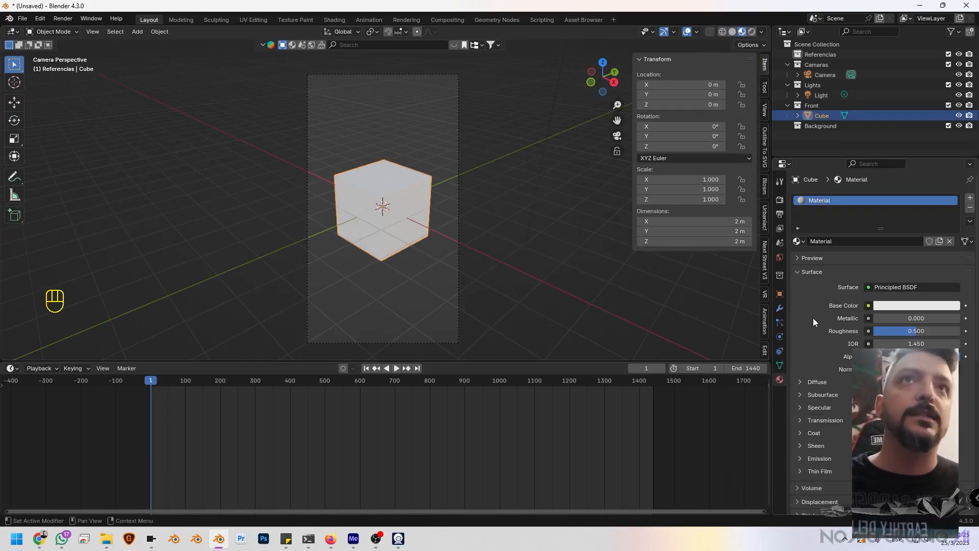
pyautogui.click(914, 305)
pyautogui.click(906, 197)
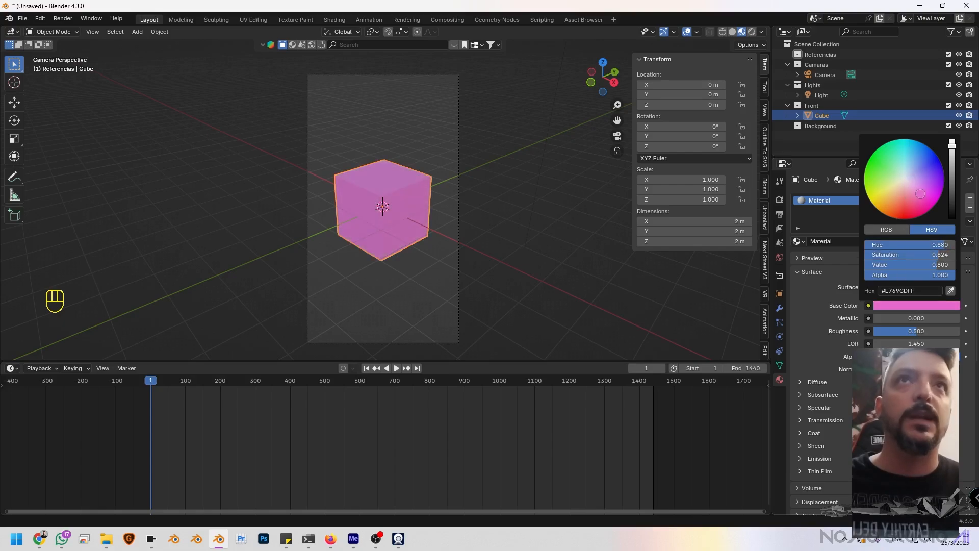
pyautogui.click(484, 168)
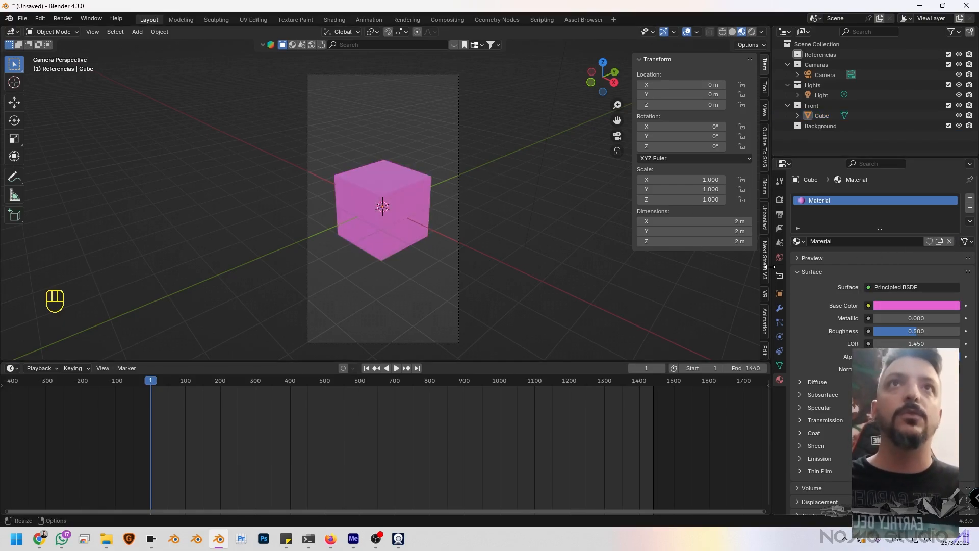
pyautogui.moveTo(891, 320); pyautogui.dragTo(939, 320)
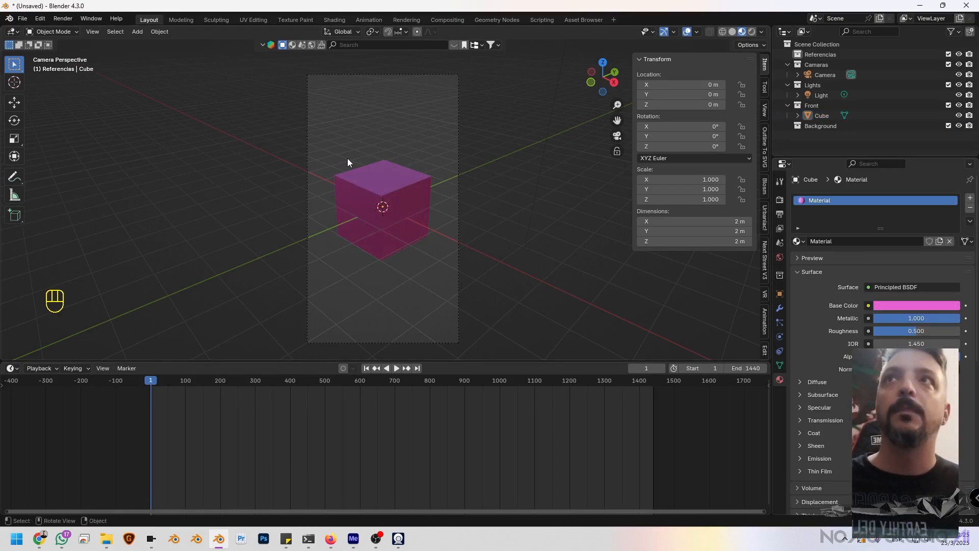
pyautogui.click(447, 159)
pyautogui.click(397, 191)
# Switch to Rendered shading and move the light near the cube, to about X 4.03, Y -1.40, Z 2.66 m.
pyautogui.press('z')
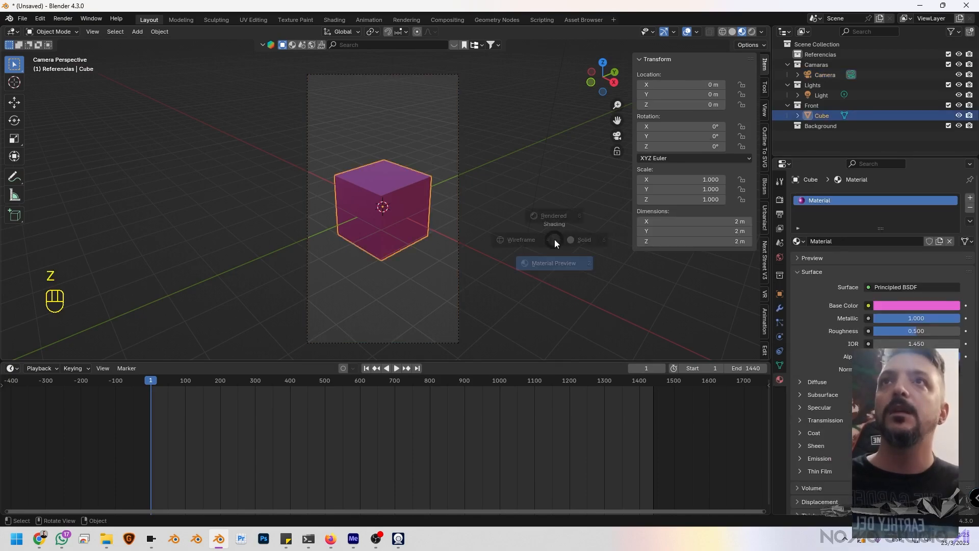
pyautogui.click(555, 184)
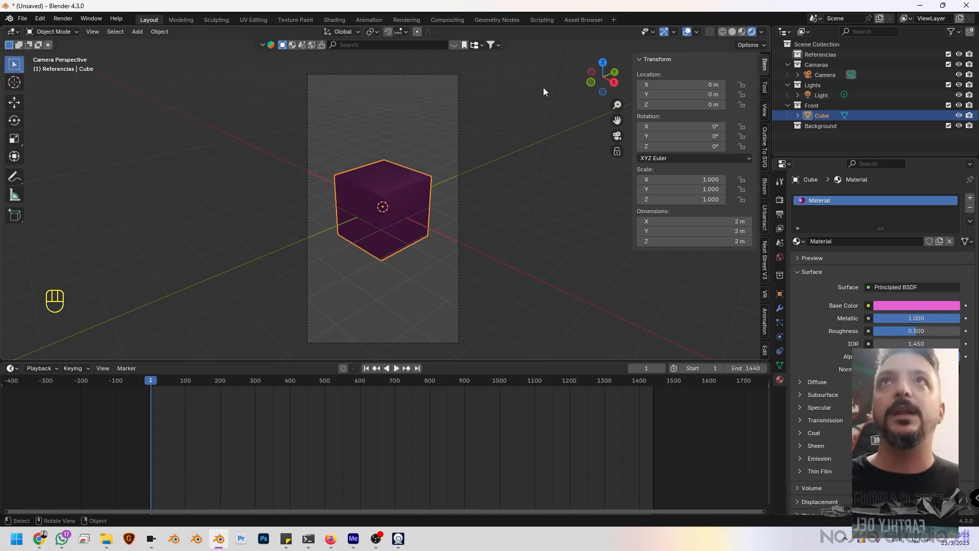
pyautogui.click(553, 63)
pyautogui.scroll(-3, 553, 64)
pyautogui.keyDown('shift'); pyautogui.moveTo(541, 113); pyautogui.dragTo(534, 136, button='middle'); pyautogui.keyUp('shift')
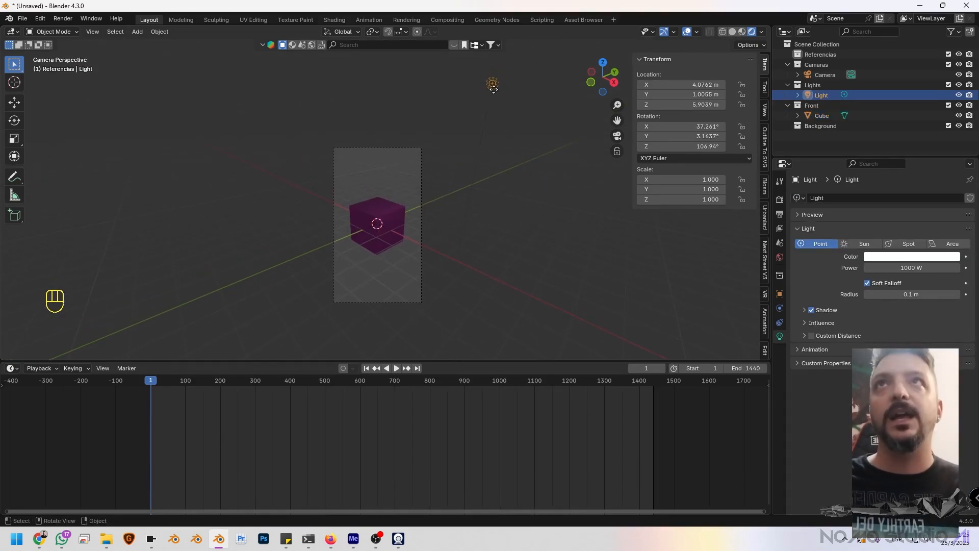
pyautogui.press('g')
pyautogui.click(437, 209)
pyautogui.scroll(3, 439, 212)
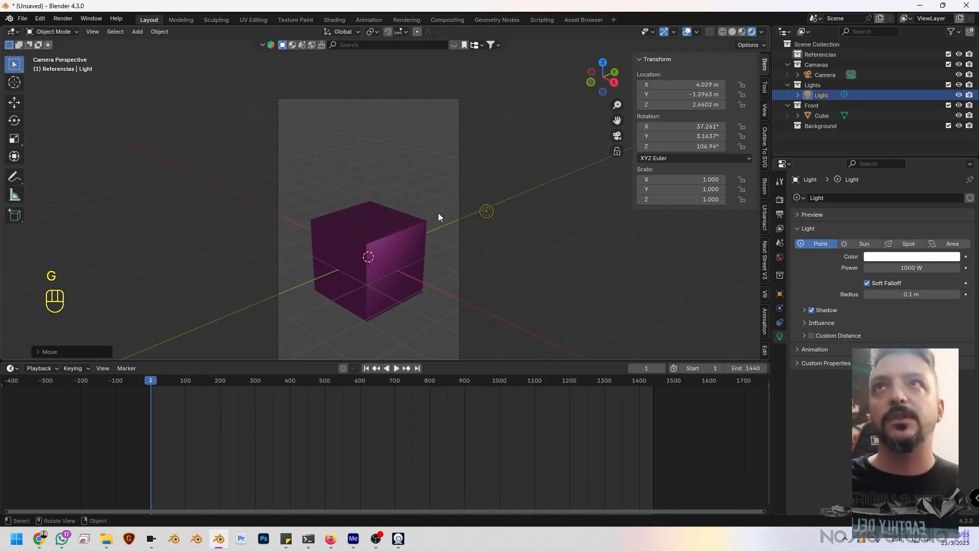
# Scale the light up to about 1.915.
pyautogui.press('s')
pyautogui.click(617, 258)
pyautogui.hotkey('alt', 'F4')
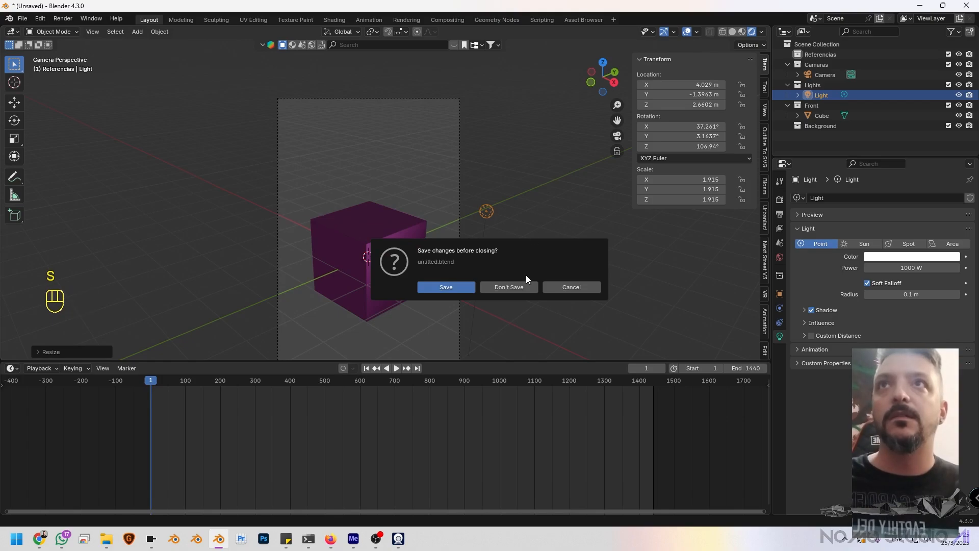
pyautogui.press('Escape')
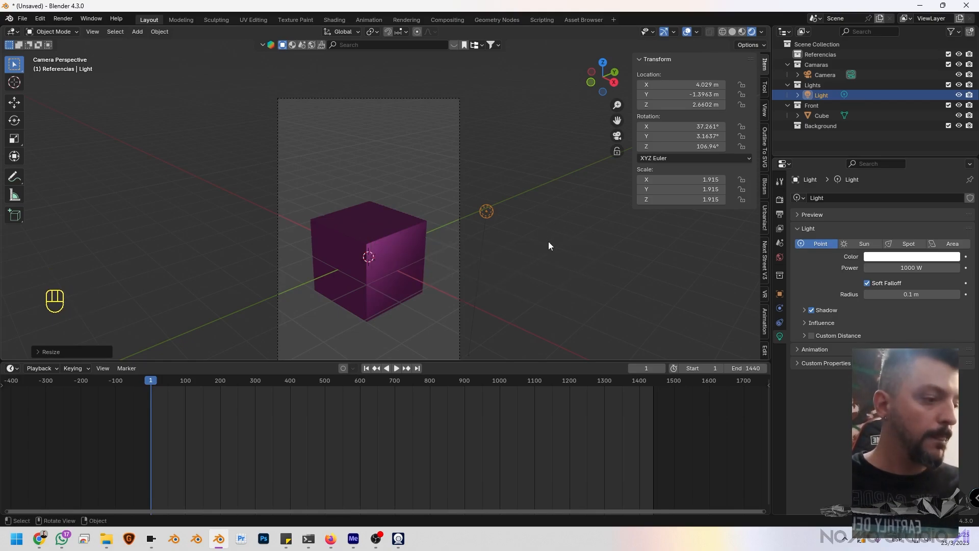
# Reposition the light from the top and camera views to about X 3.26, Y -1.48, Z 1.43 m.
pyautogui.press('KP_7')
pyautogui.press('g')
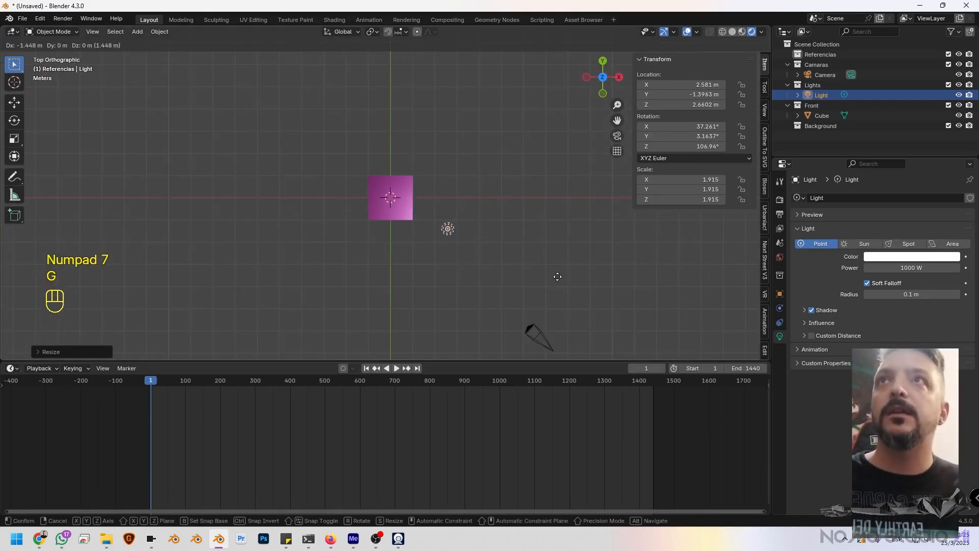
pyautogui.click(556, 275)
pyautogui.press('KP_0')
pyautogui.press('g')
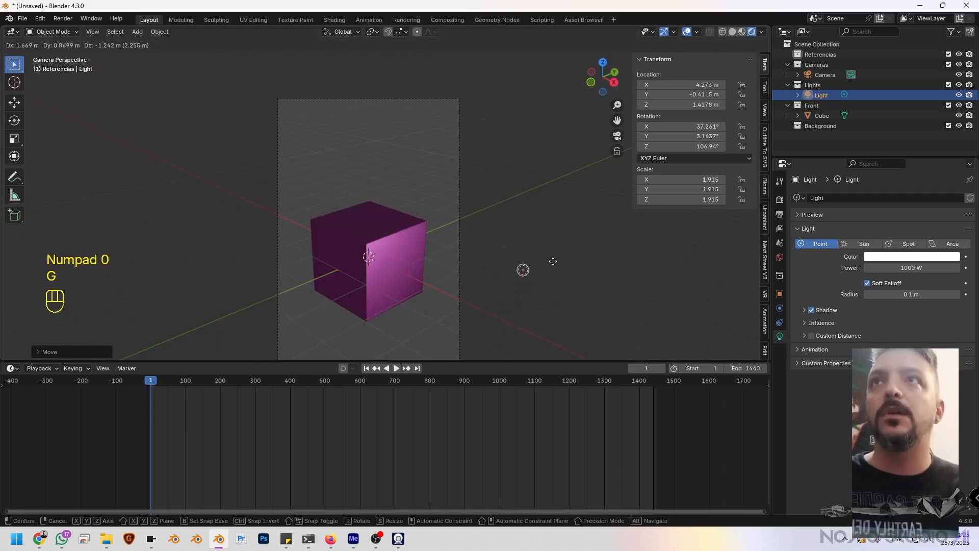
pyautogui.click(467, 263)
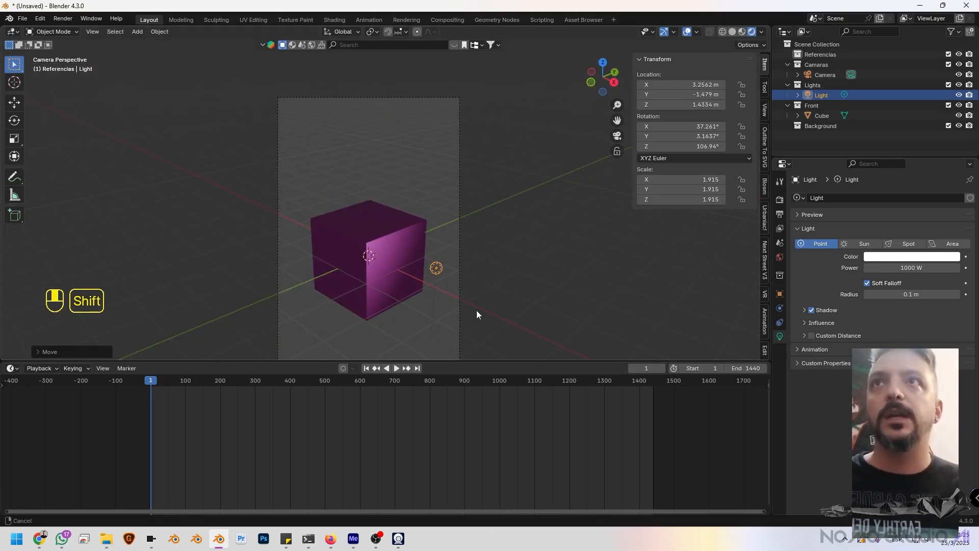
# Try moving the light in Material Preview shading and return to Rendered shading.
pyautogui.keyDown('shift'); pyautogui.moveTo(476, 310); pyautogui.dragTo(498, 253, button='middle'); pyautogui.keyUp('shift')
pyautogui.press('z')
pyautogui.click(500, 287)
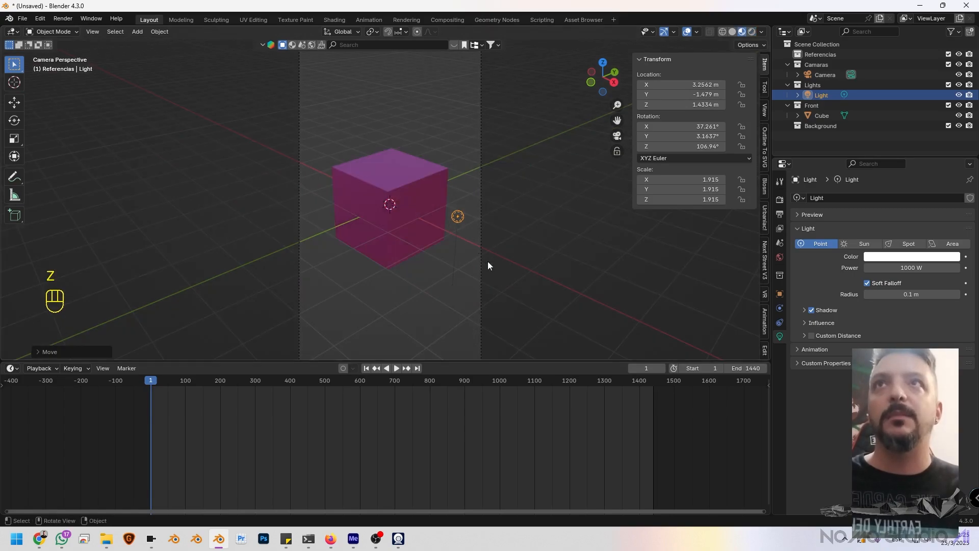
pyautogui.press('g')
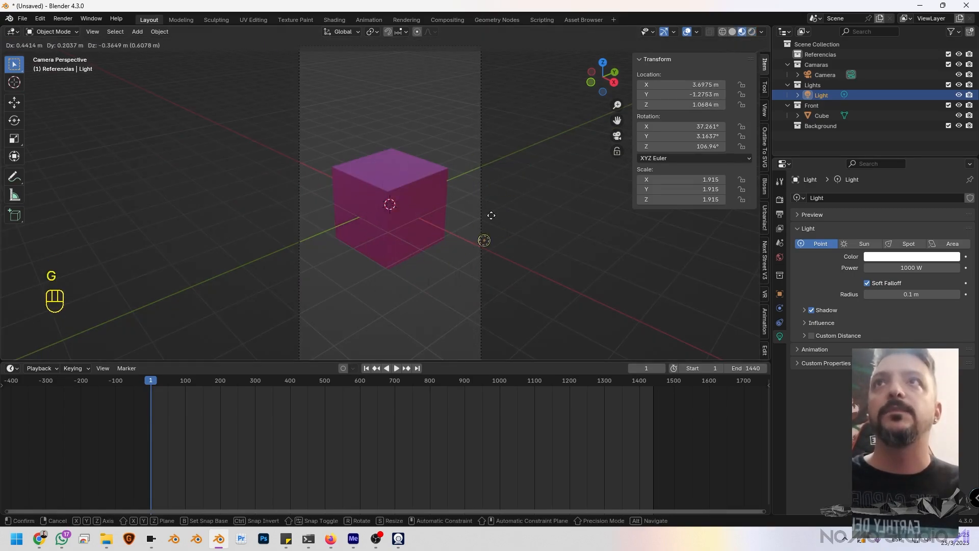
pyautogui.click(458, 221)
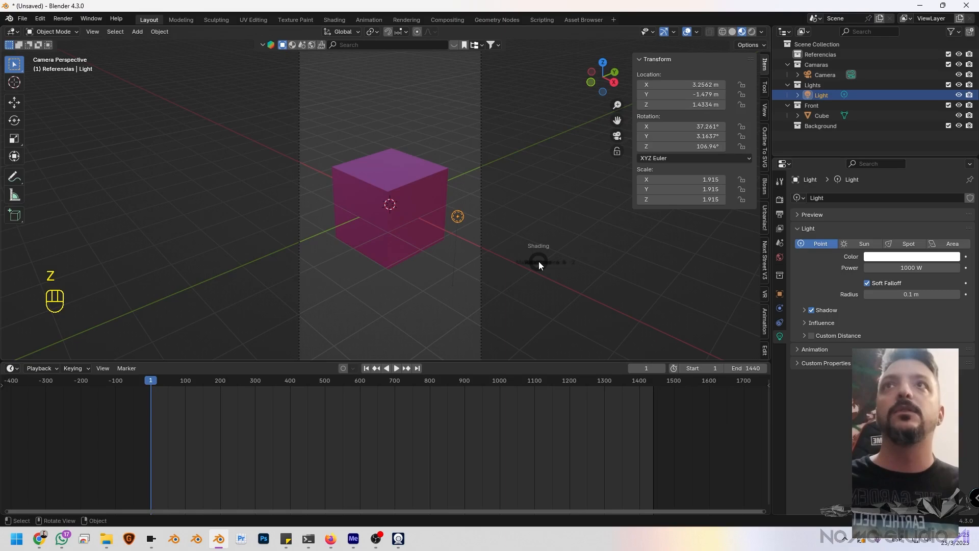
pyautogui.press('z')
pyautogui.click(534, 203)
# Switch to Wireframe shading and try moving the cube freely.
pyautogui.press('z')
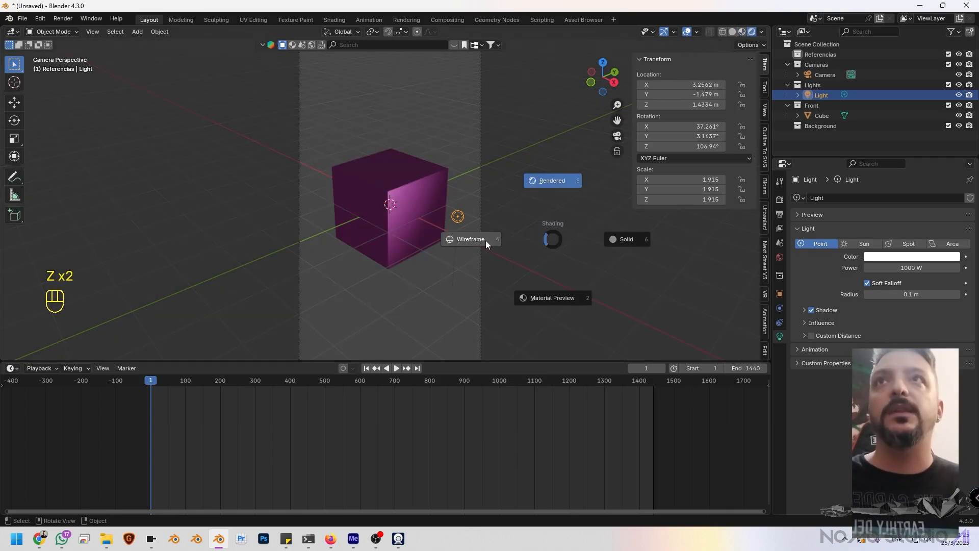
pyautogui.click(486, 241)
pyautogui.click(443, 172)
pyautogui.press('g')
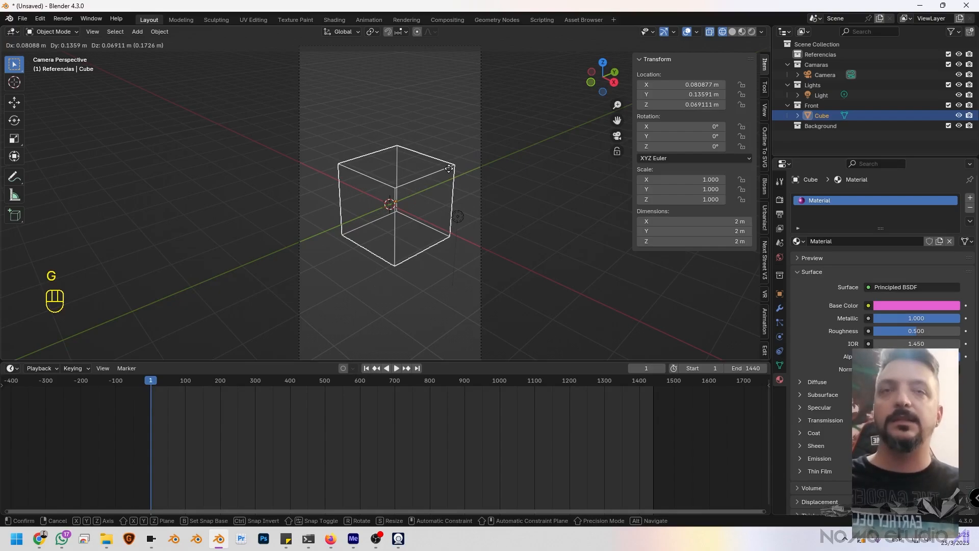
pyautogui.press('Escape')
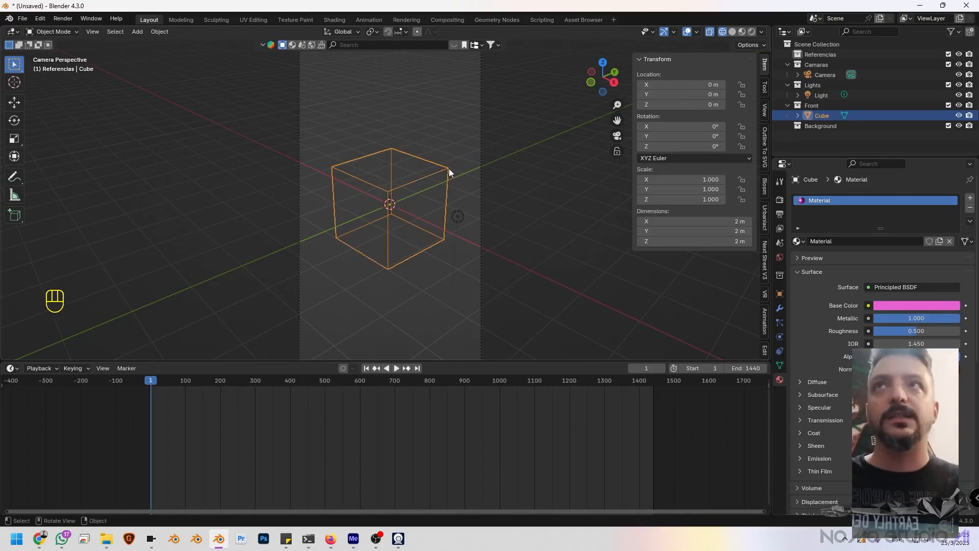
pyautogui.press('g')
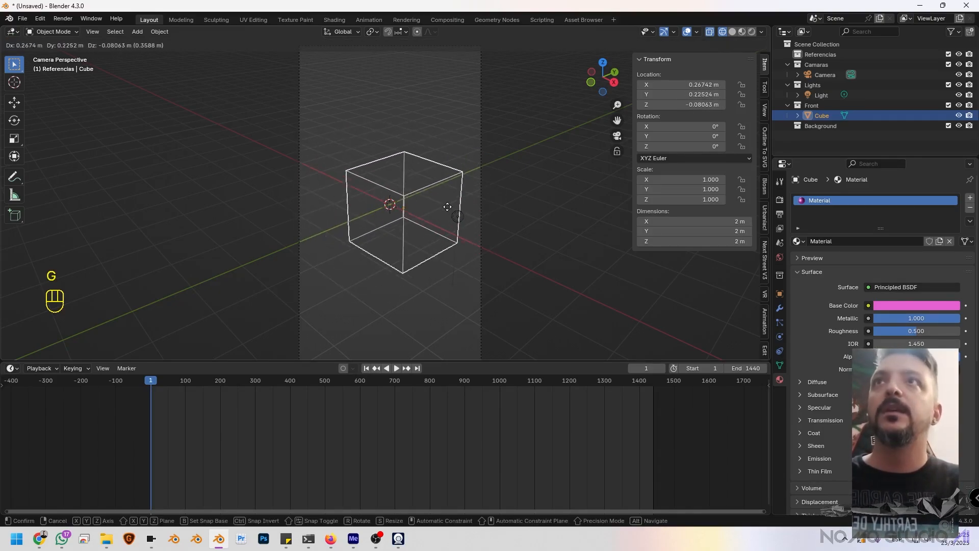
pyautogui.rightClick(448, 211)
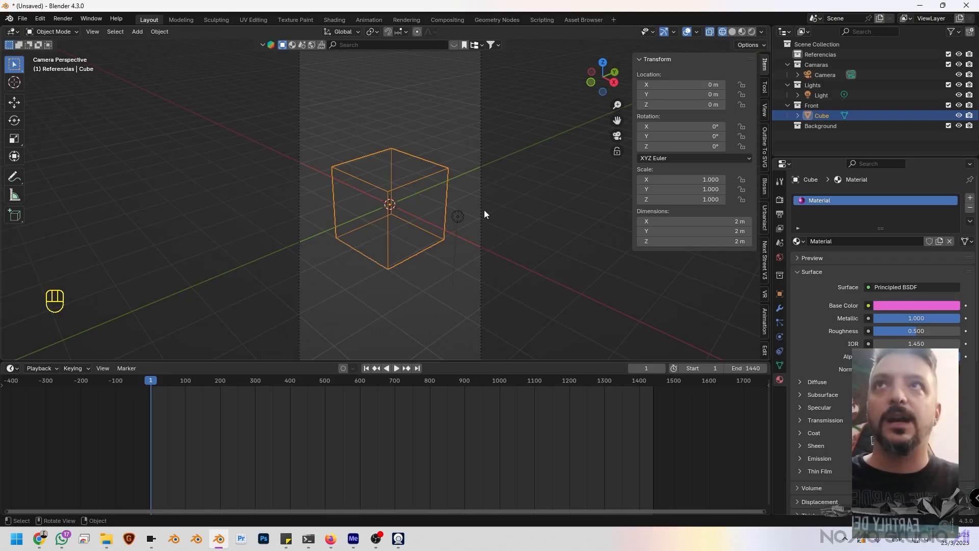
# Set the viewport shading to Solid and review the render engine options, keeping EEVEE.
pyautogui.press('z')
pyautogui.click(514, 219)
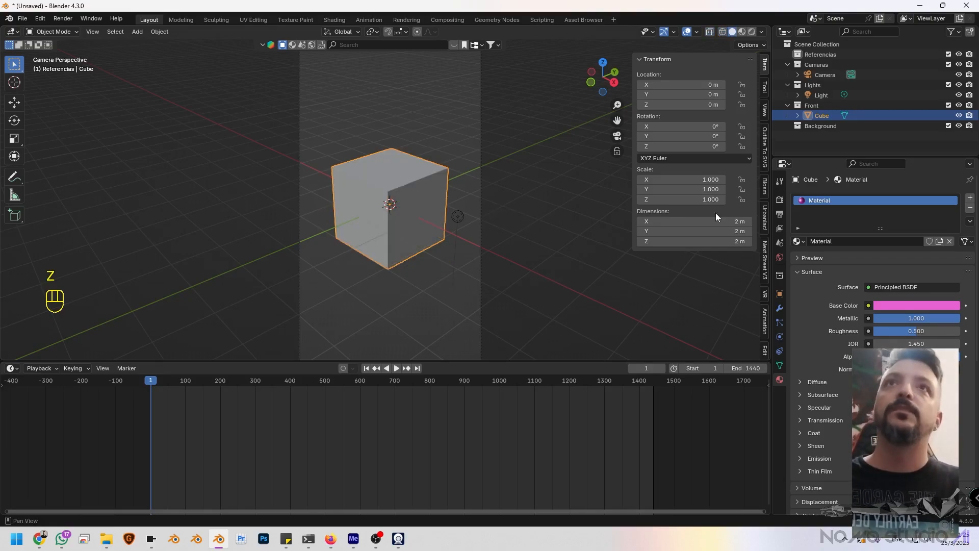
pyautogui.click(779, 201)
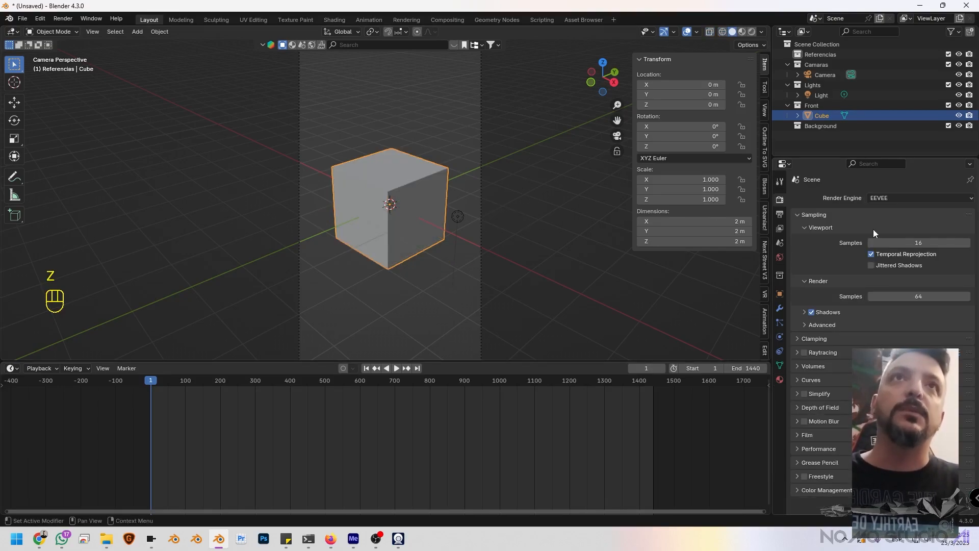
pyautogui.click(891, 201)
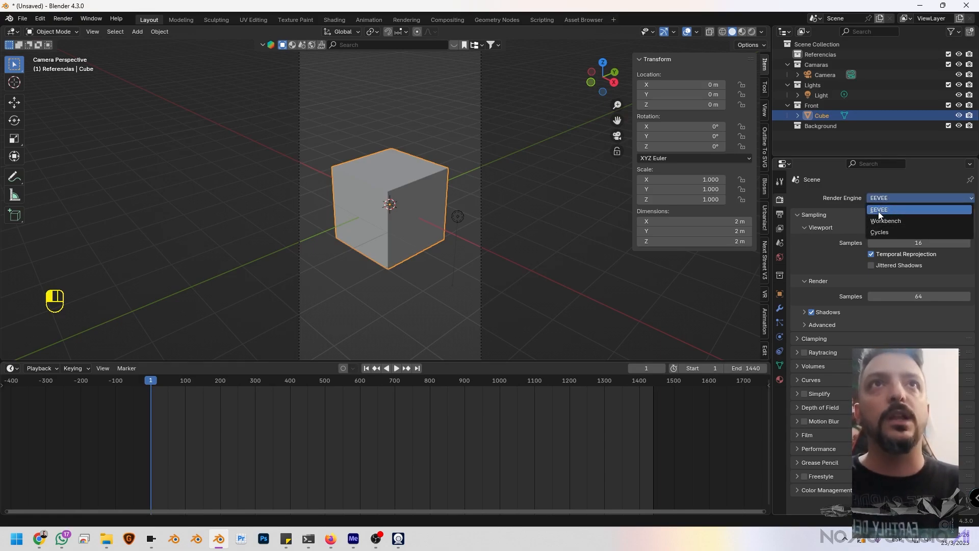
pyautogui.click(880, 215)
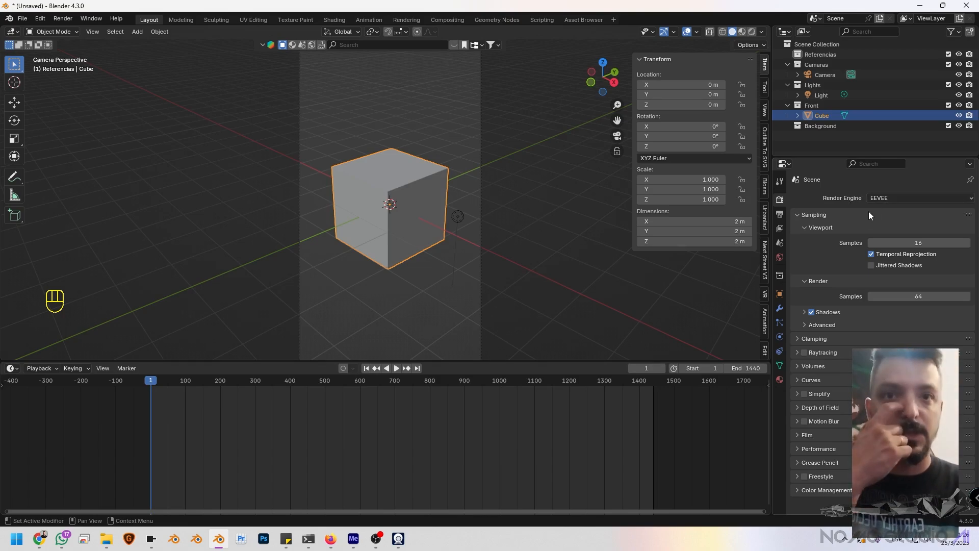
# Set the render engine to Cycles with GPU Compute as its device.
pyautogui.click(889, 201)
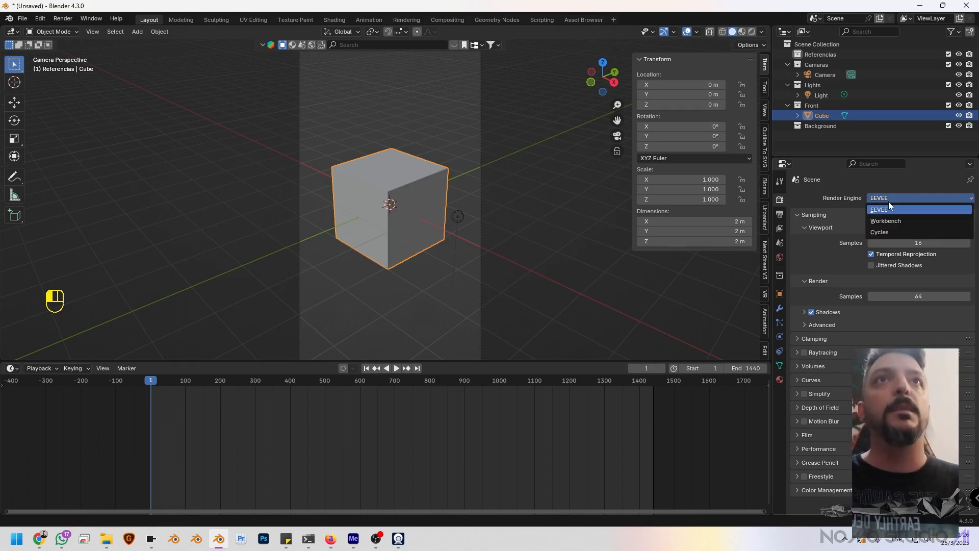
pyautogui.click(880, 234)
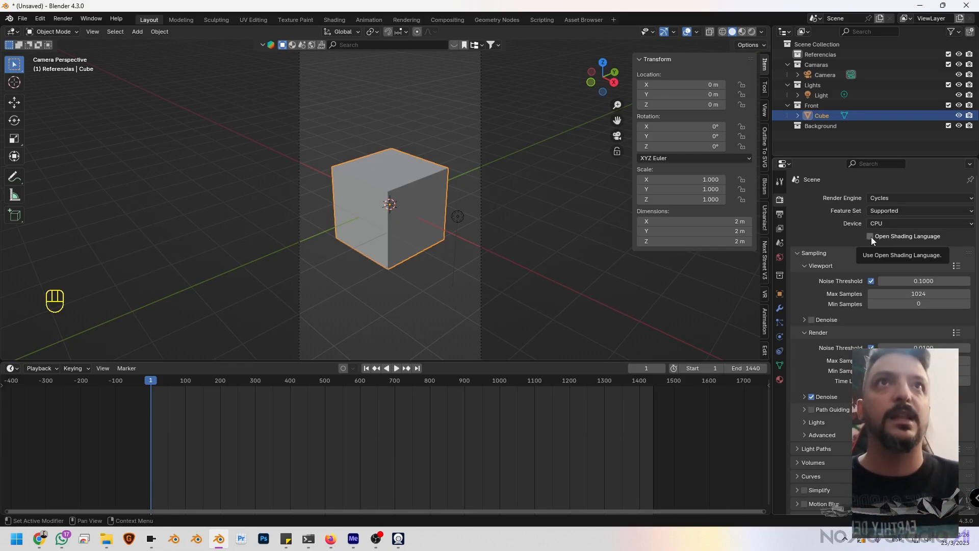
pyautogui.click(879, 224)
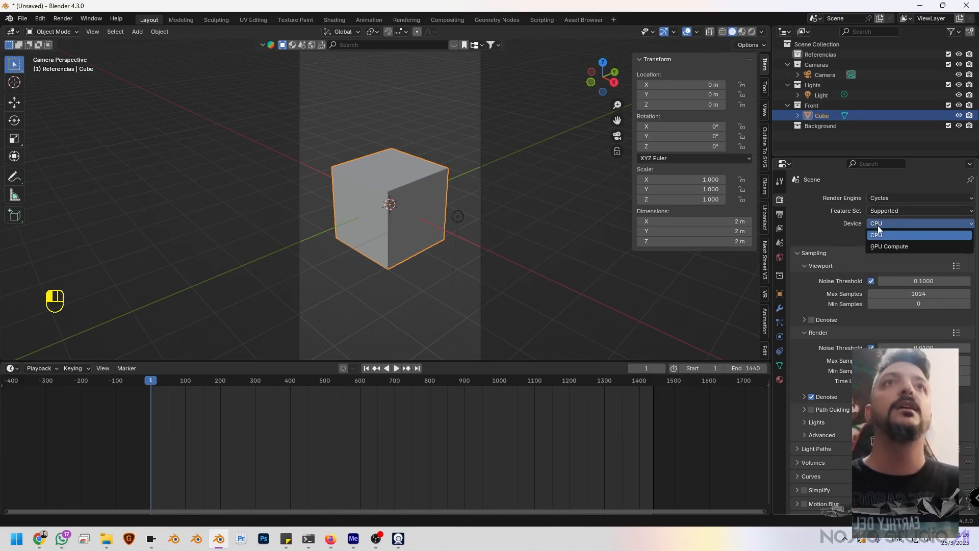
pyautogui.click(888, 244)
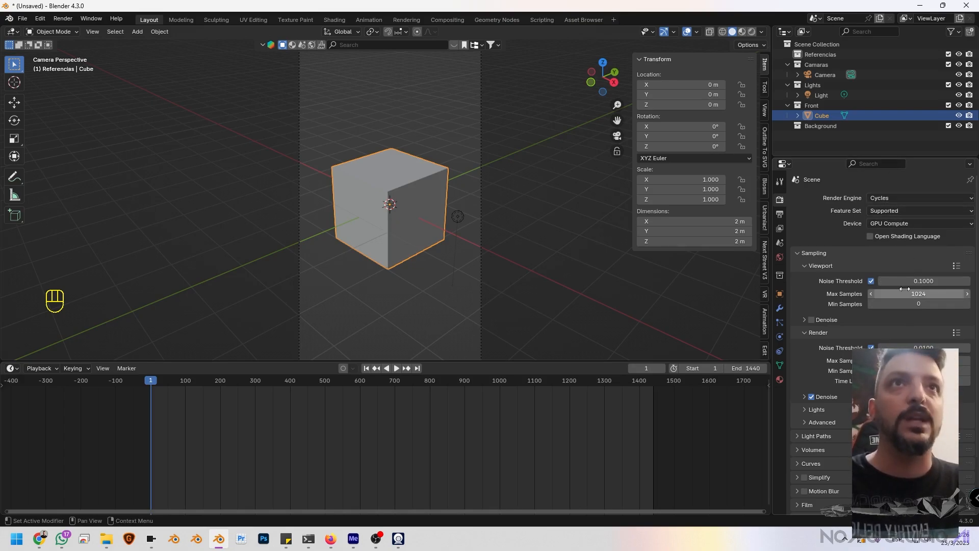
# Set the render engine to EEVEE with 8 viewport samples and 32 render samples.
pyautogui.click(897, 198)
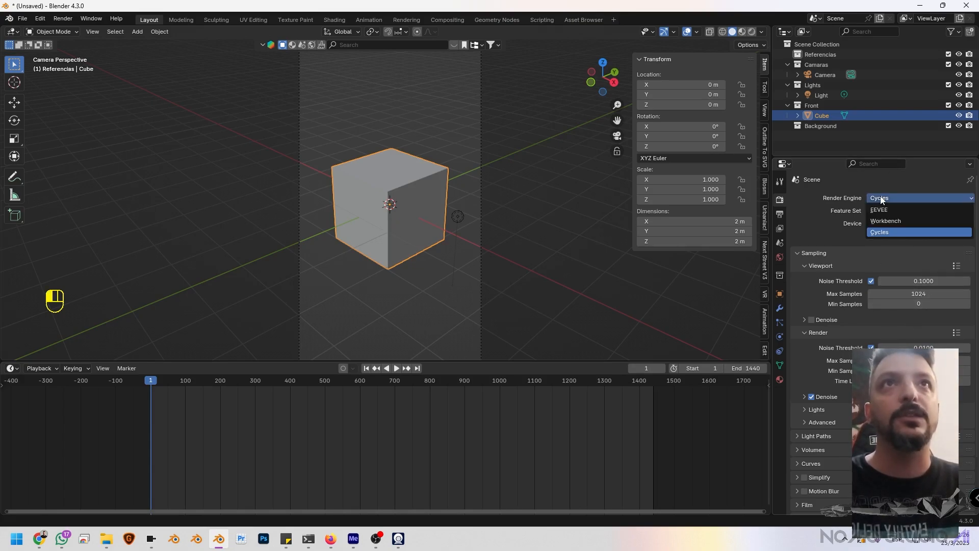
pyautogui.click(890, 209)
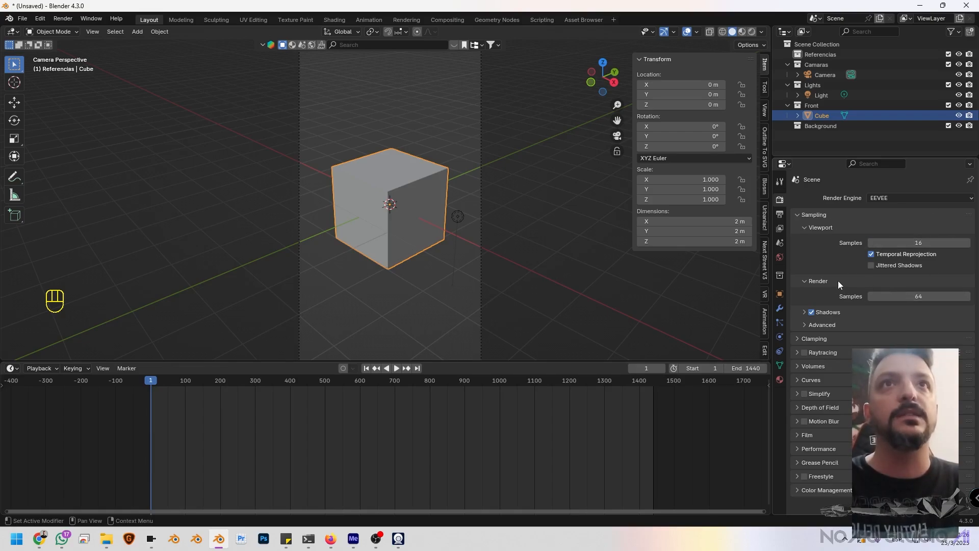
pyautogui.click(875, 243)
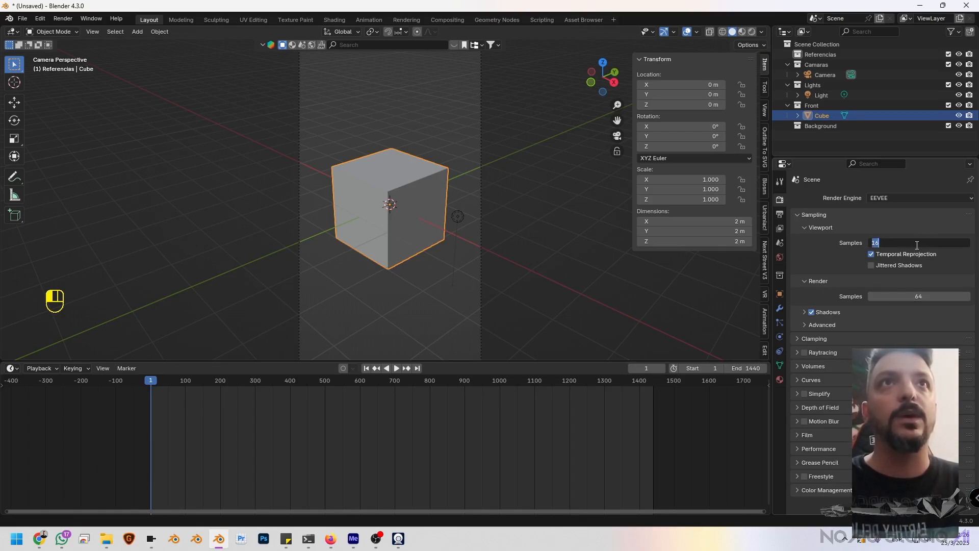
pyautogui.write('8')
pyautogui.press('Return')
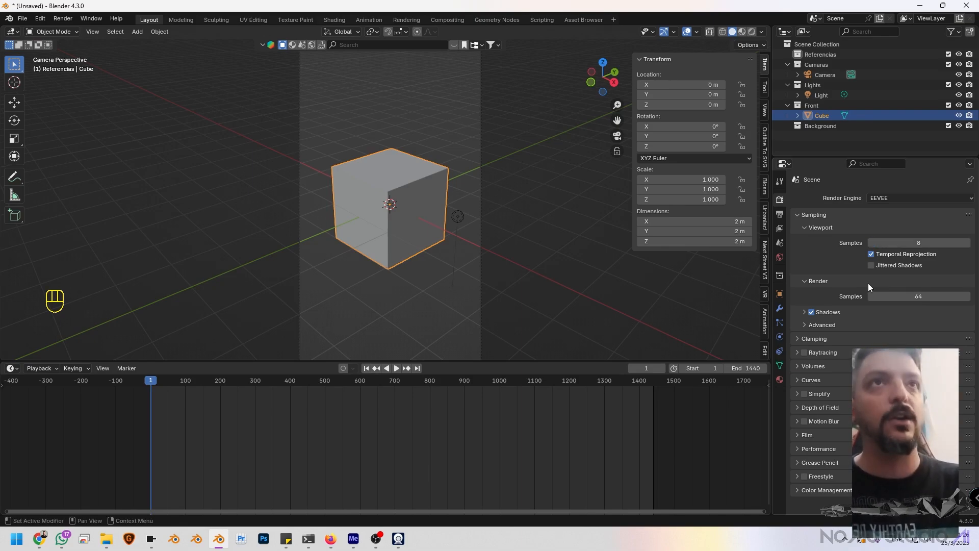
pyautogui.click(918, 296)
pyautogui.write('32')
pyautogui.press('Return')
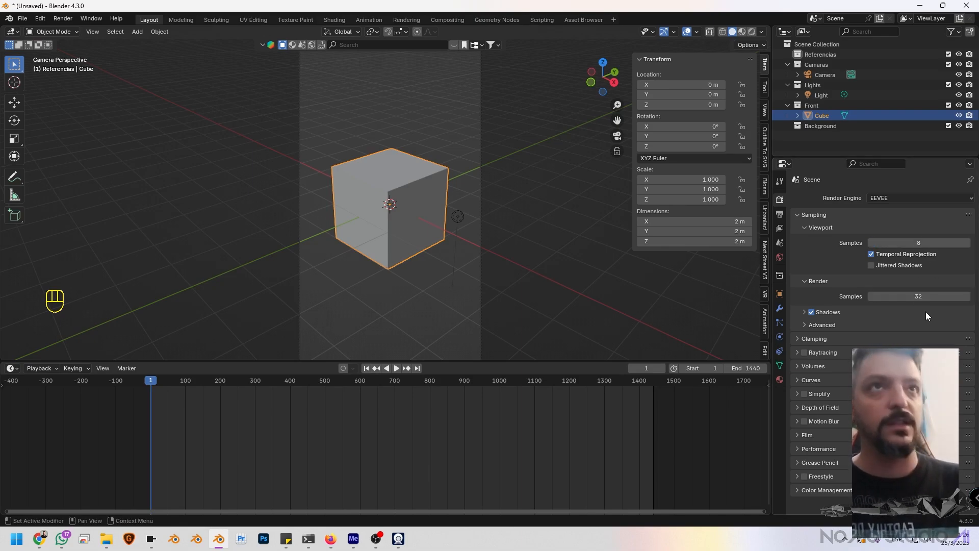